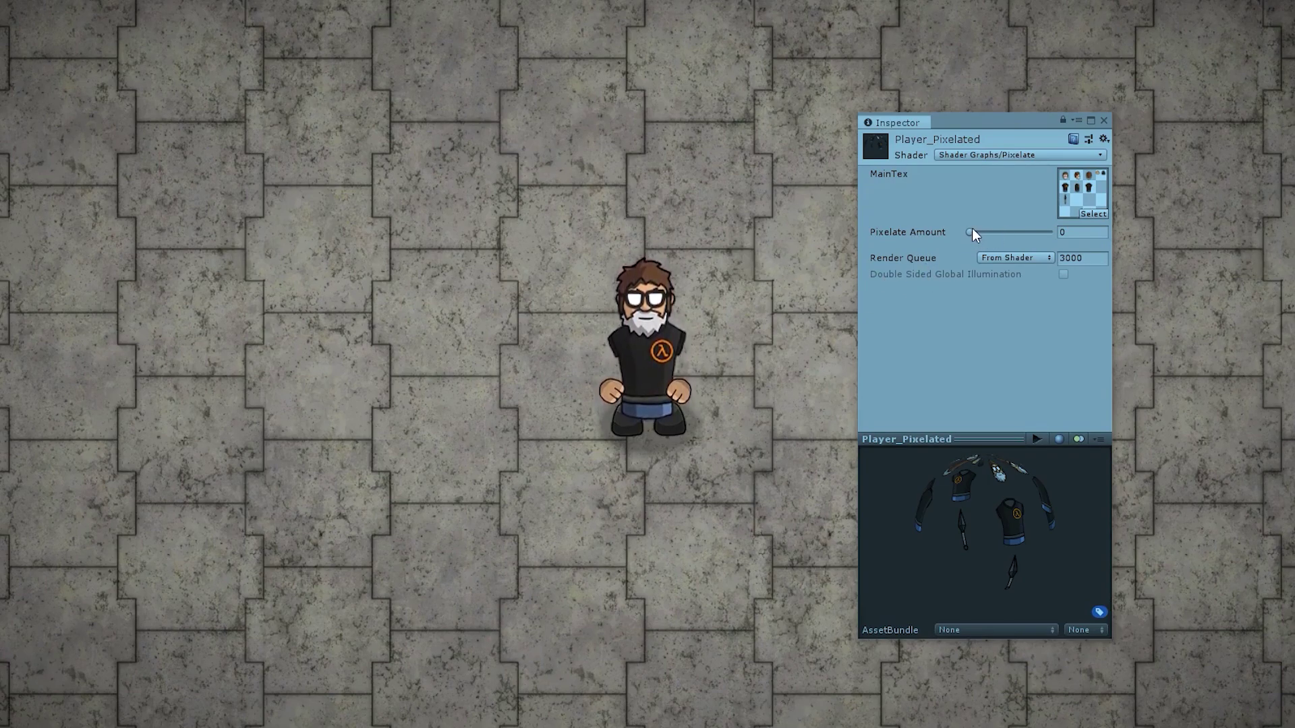
Preview the pixelation effect by raising the Player_Pixelated material's Pixelate Amount
{"action": "left_click_drag", "start_coordinate": [971, 232], "coordinate": [1022, 232]}
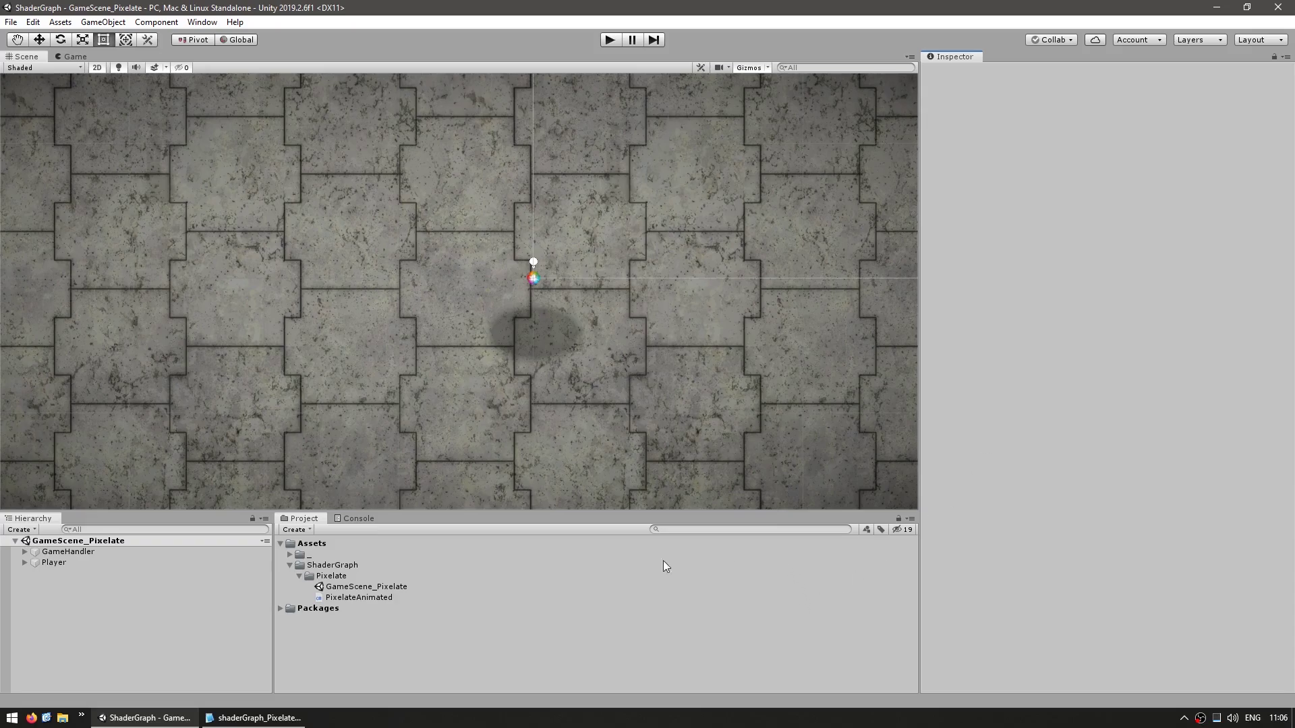
Create a Sprite Lit Graph shader named Pixelate in the Pixelate folder
{"action": "right_click", "coordinate": [335, 578]}
{"action": "mouse_move", "coordinate": [392, 248]}
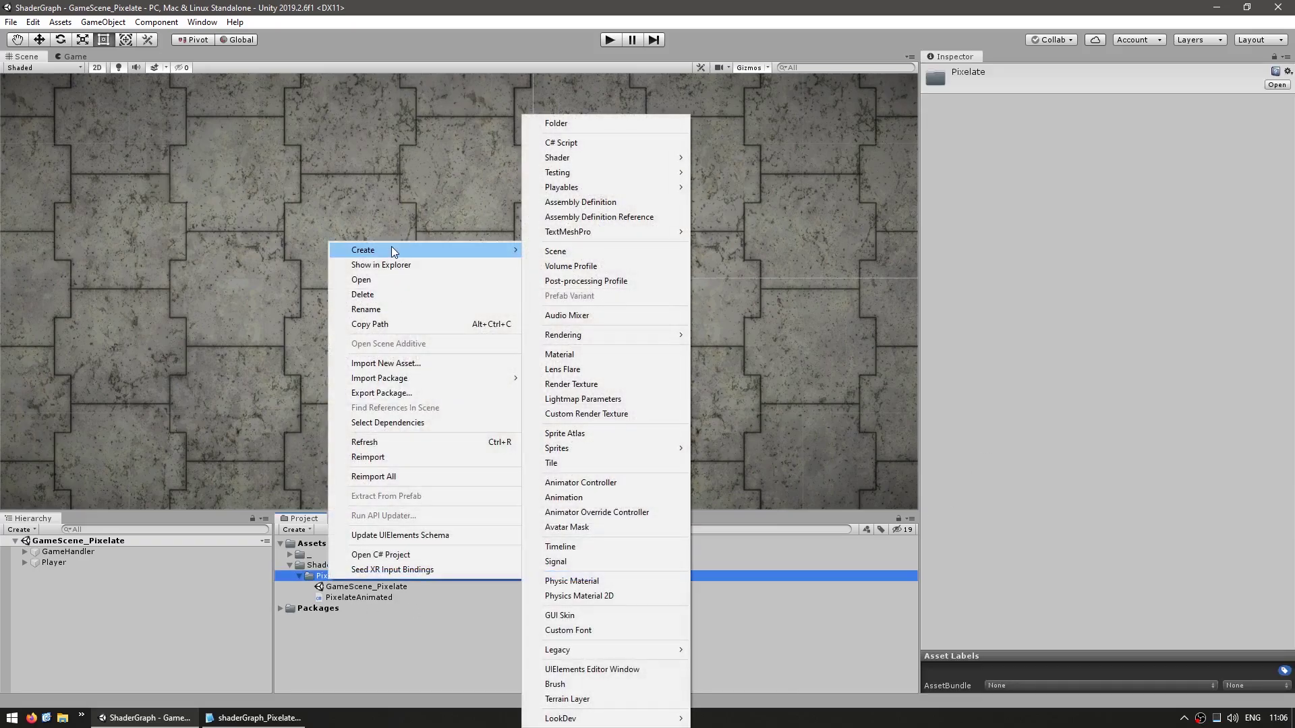
{"action": "mouse_move", "coordinate": [579, 159]}
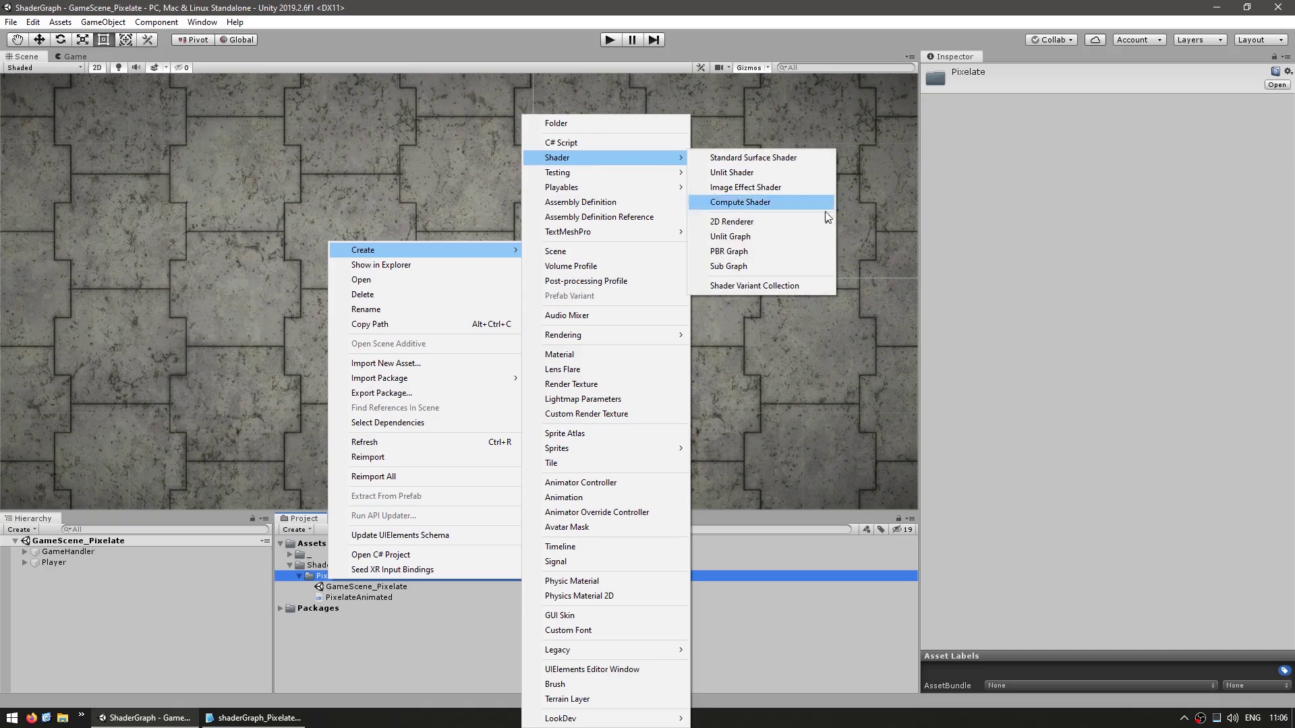
{"action": "mouse_move", "coordinate": [732, 226]}
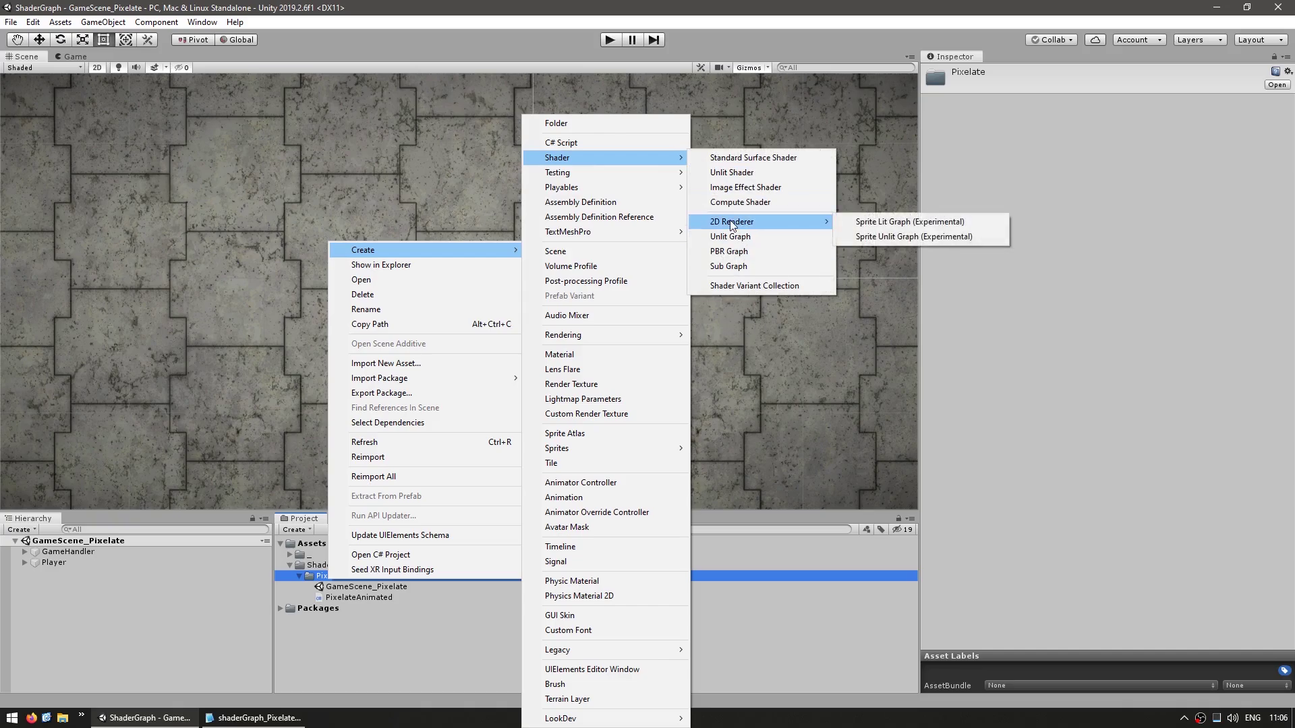
{"action": "left_click", "coordinate": [868, 225]}
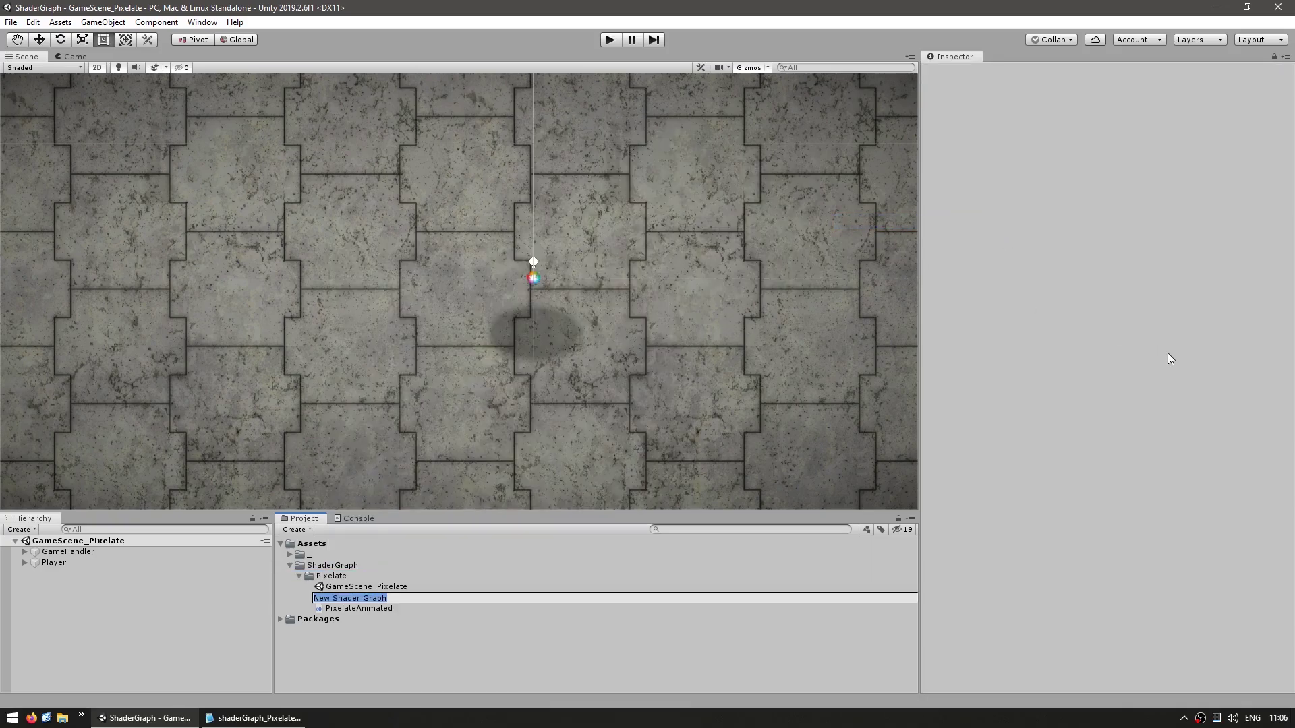
{"action": "key", "text": "BackSpace"}
{"action": "key", "text": "Return"}
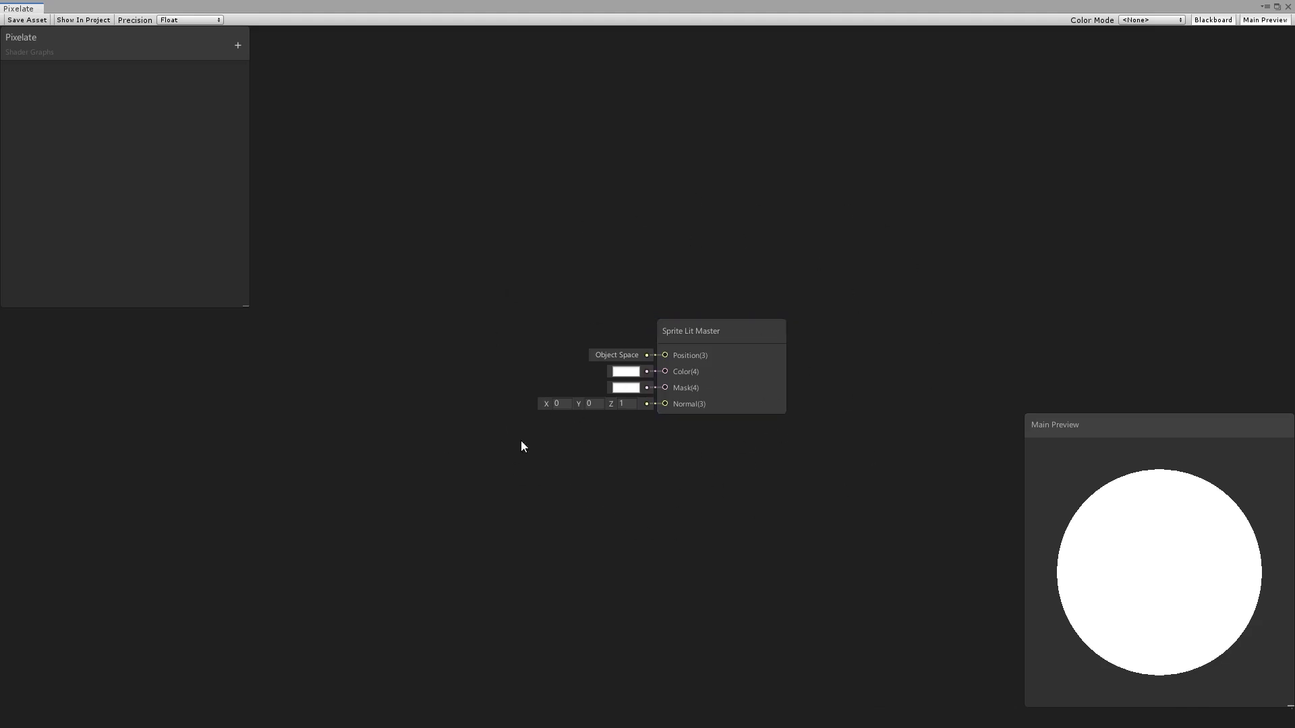
Add a Texture2D property named MainTex with reference _MainTex and Gaben_512 as its default texture
{"action": "left_click", "coordinate": [243, 49]}
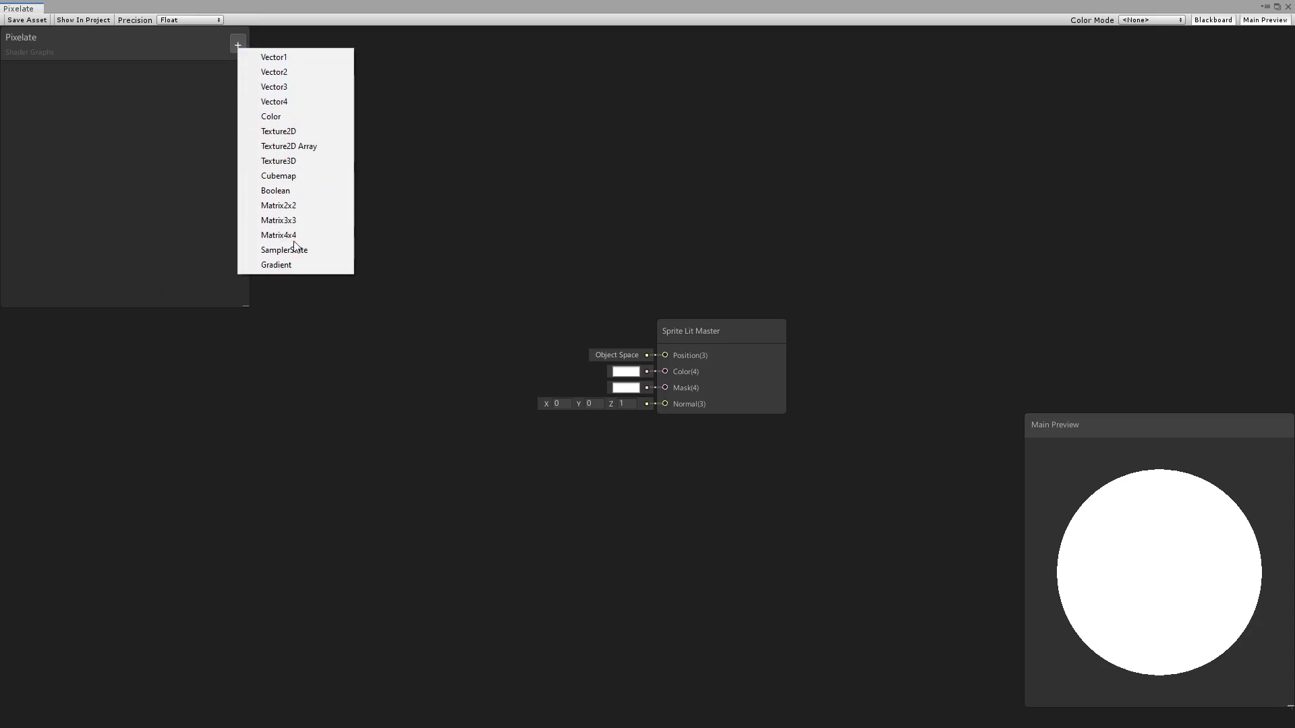
{"action": "left_click", "coordinate": [278, 131]}
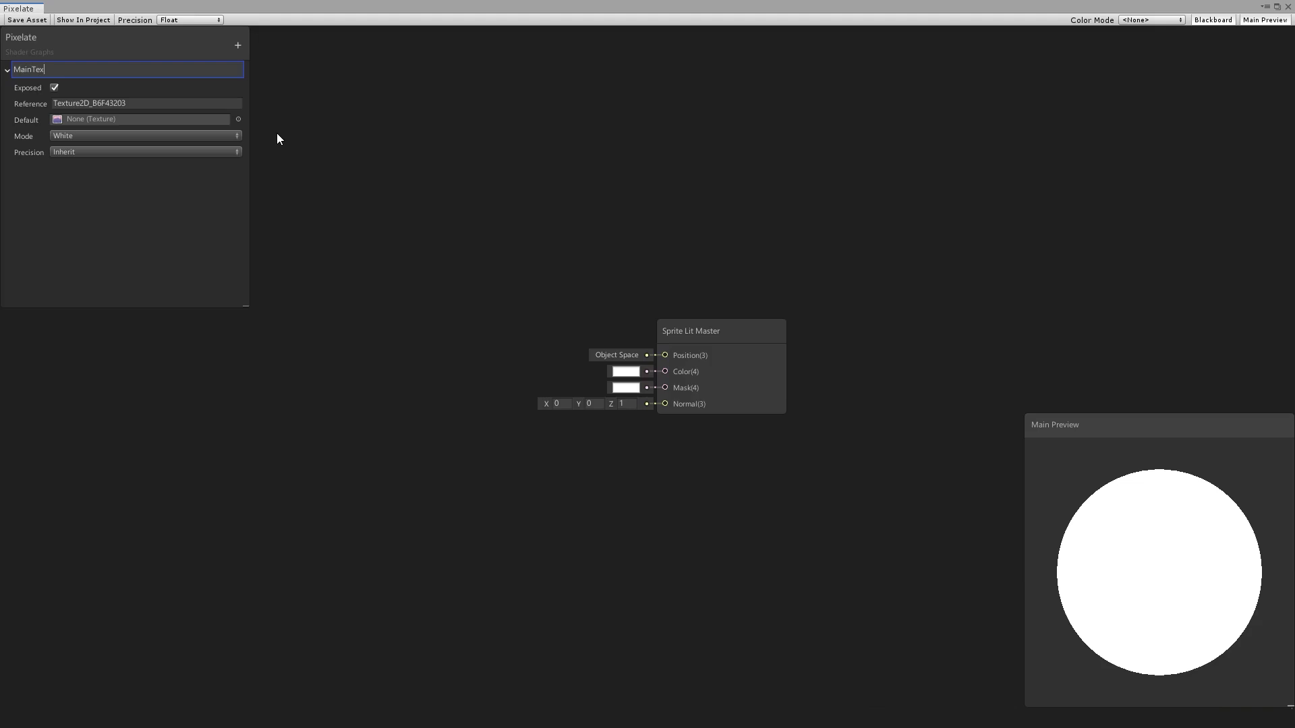
{"action": "key", "text": "Return"}
{"action": "left_click", "coordinate": [160, 105]}
{"action": "key", "text": "BackSpace"}
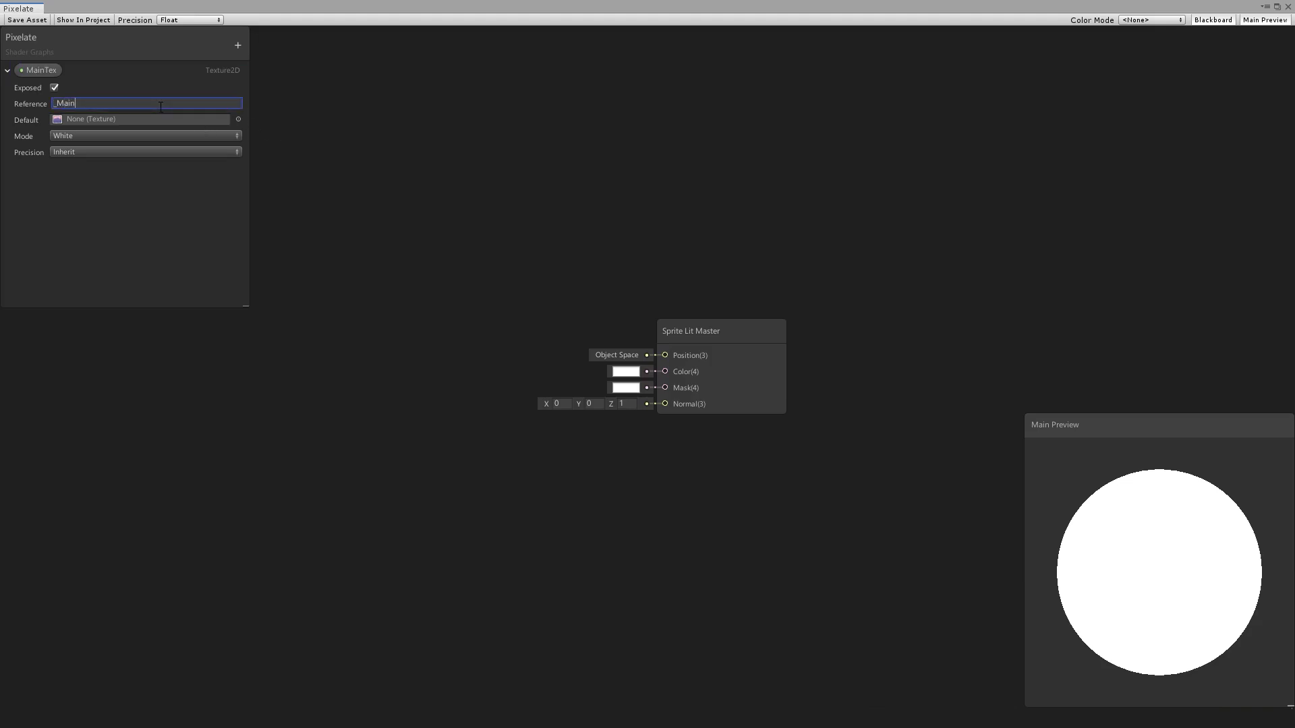
{"action": "key", "text": "Return"}
{"action": "left_click", "coordinate": [145, 119]}
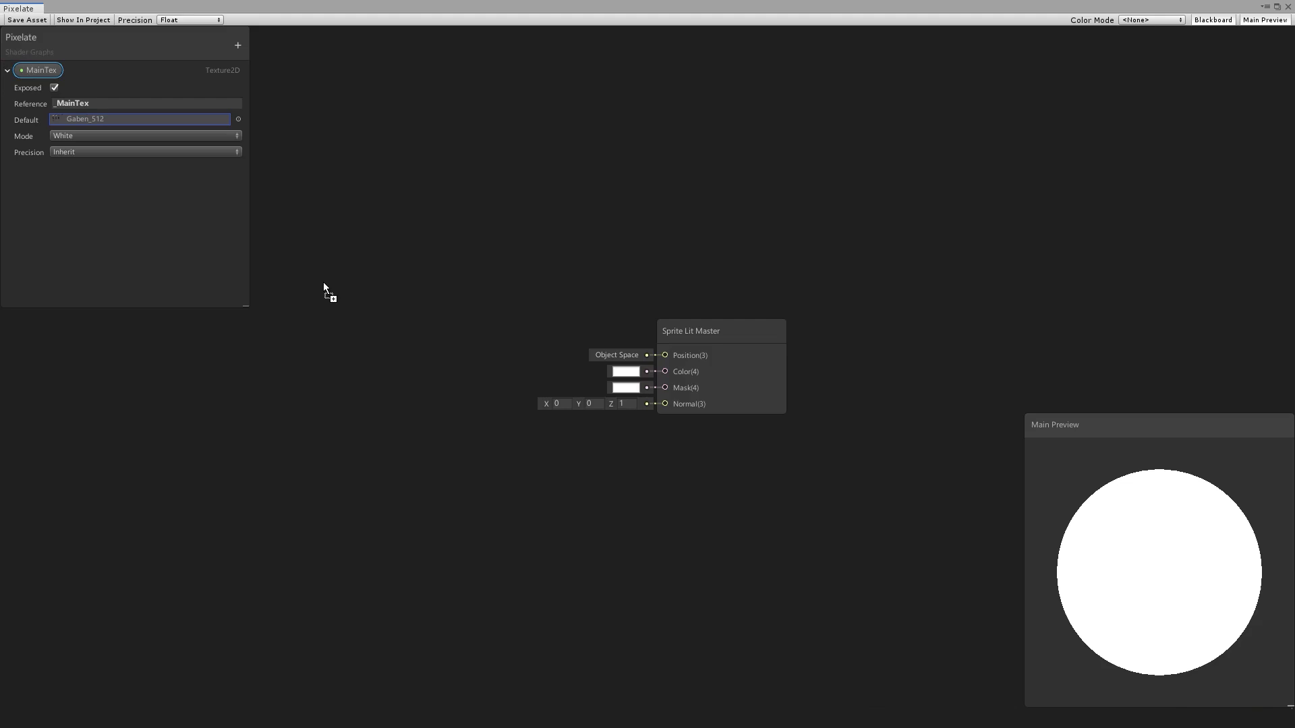
Place MainTex in the graph, feed it into a Sample Texture 2D node, and connect RGBA to the Sprite Lit Master's Color
{"action": "left_click_drag", "start_coordinate": [324, 284], "coordinate": [474, 307]}
{"action": "type", "text": "sam"}
{"action": "key", "text": "Down"}
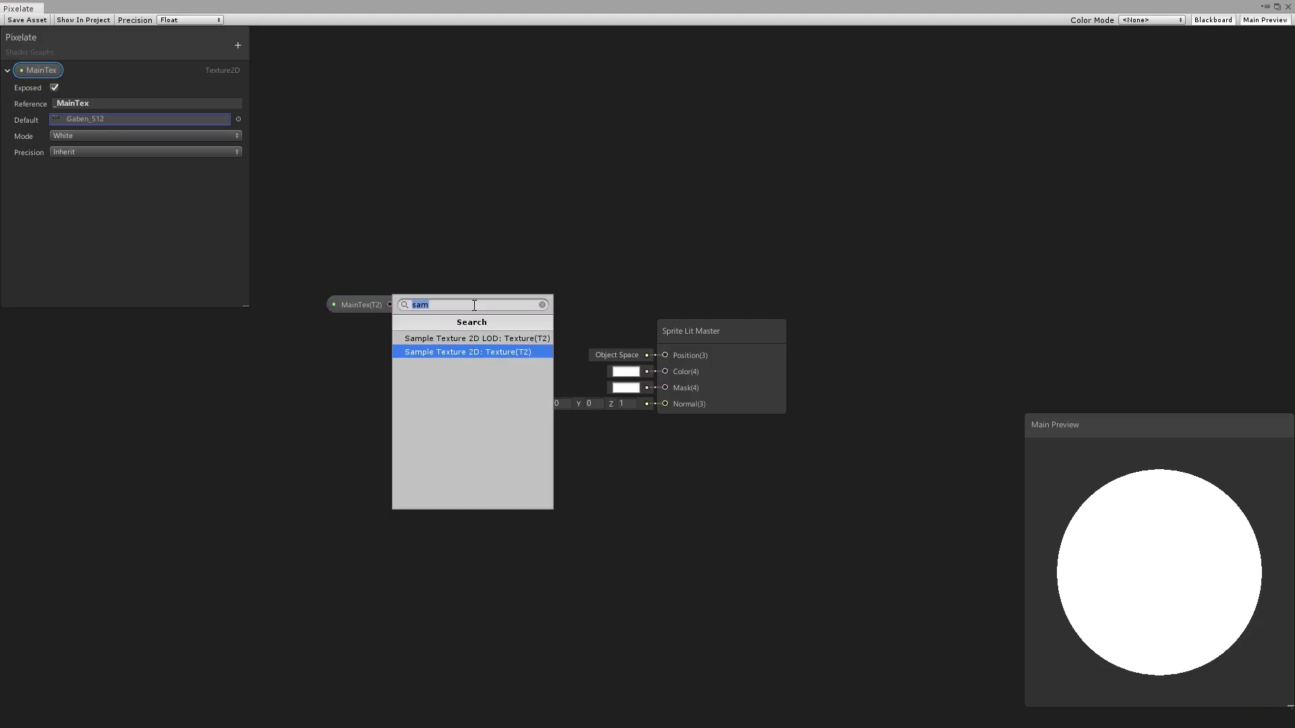
{"action": "key", "text": "Return"}
{"action": "left_click_drag", "start_coordinate": [545, 344], "coordinate": [665, 371]}
Change the main preview's shape to Quad
{"action": "right_click", "coordinate": [1132, 535]}
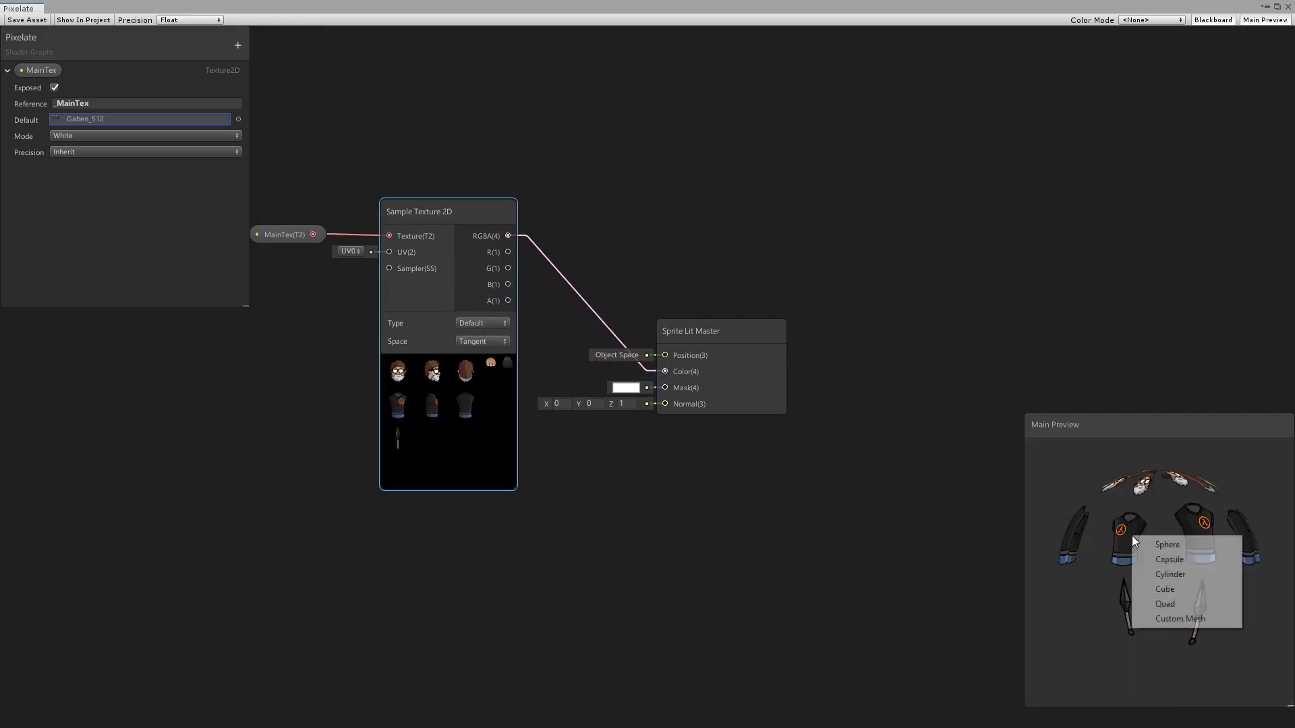
{"action": "left_click", "coordinate": [1158, 605]}
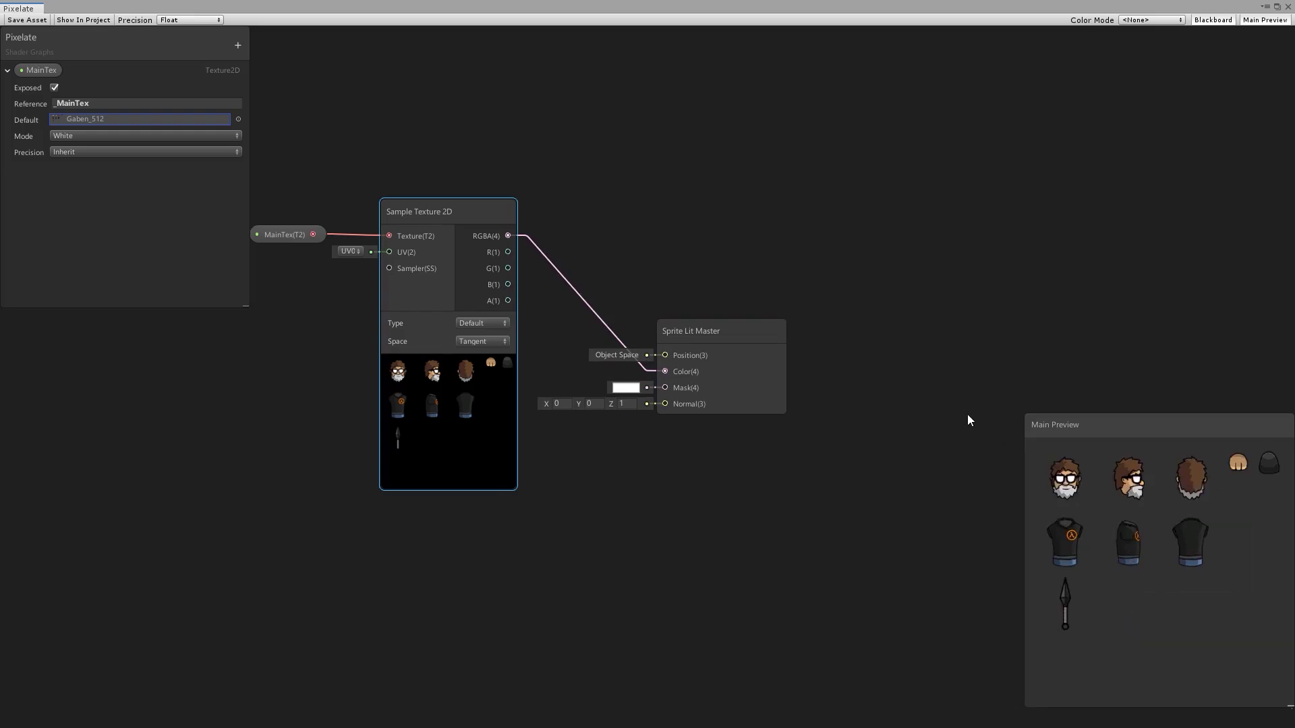
{"action": "left_click", "coordinate": [696, 217]}
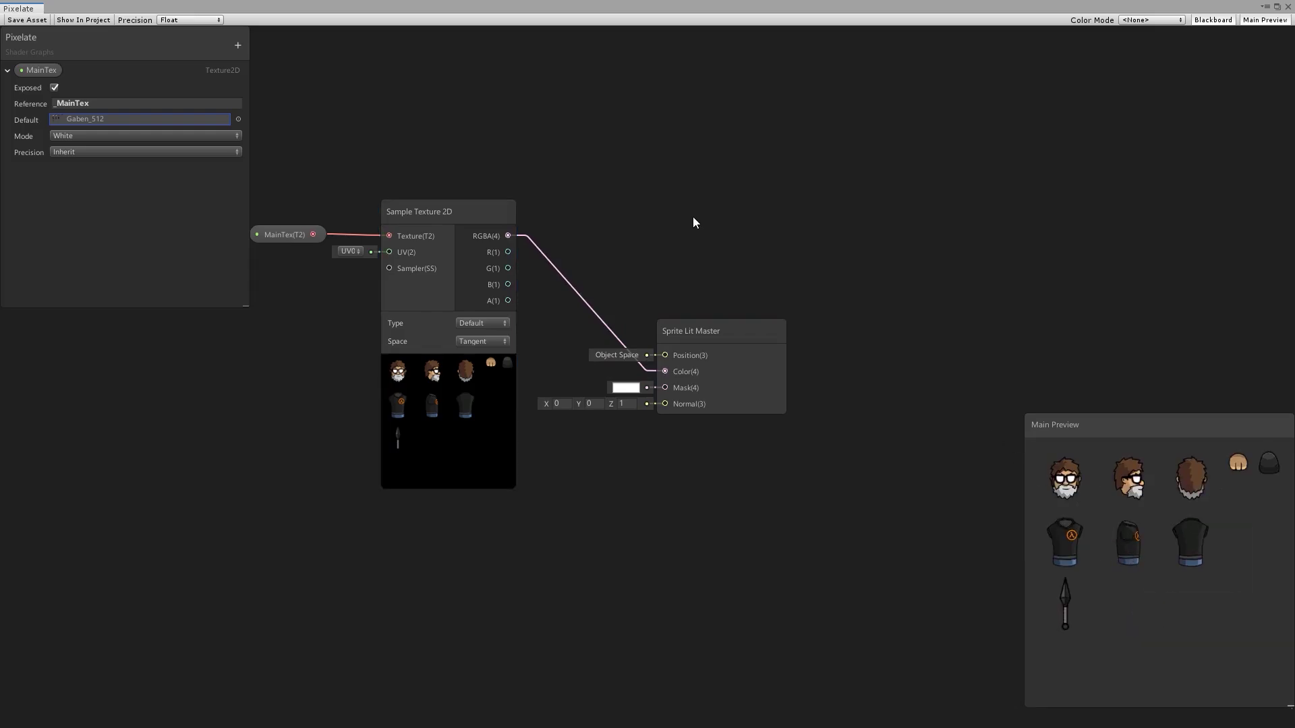
Create a material named Player_Pixelated in the project's Pixelate folder
{"action": "key", "text": "alt+Tab"}
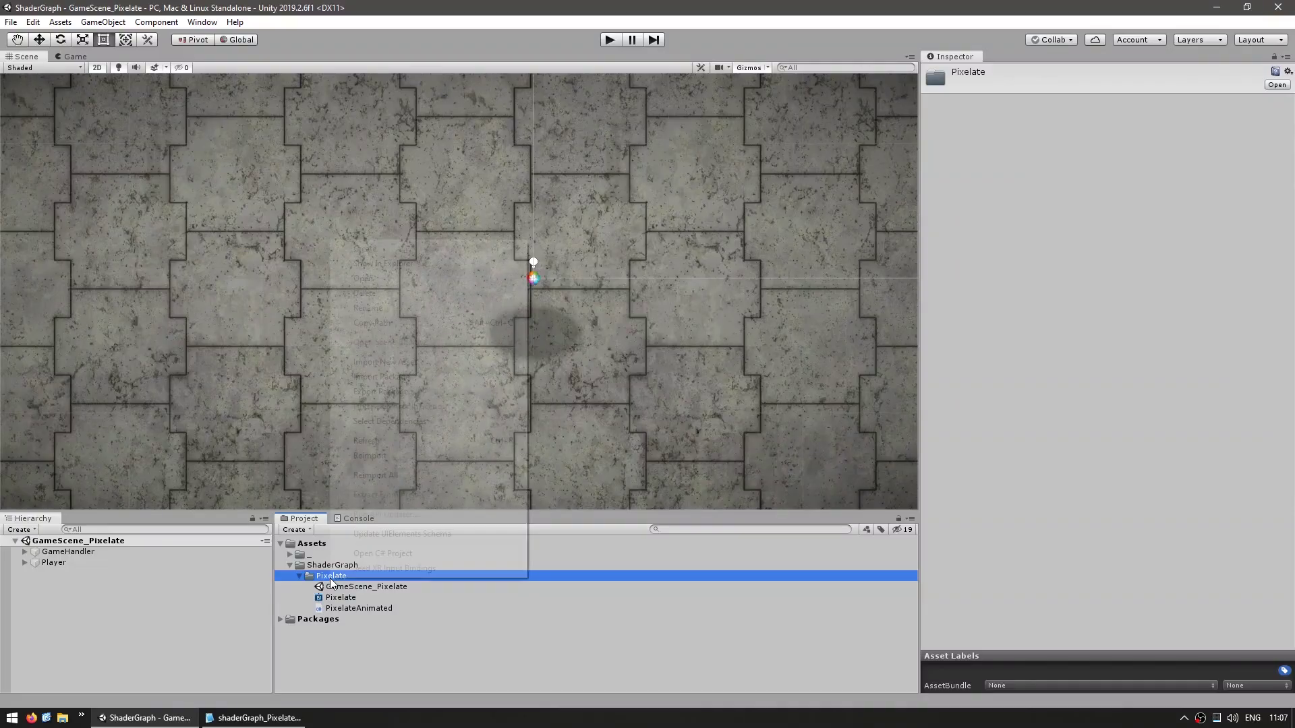
{"action": "right_click", "coordinate": [330, 576]}
{"action": "mouse_move", "coordinate": [403, 248]}
{"action": "left_click", "coordinate": [592, 352]}
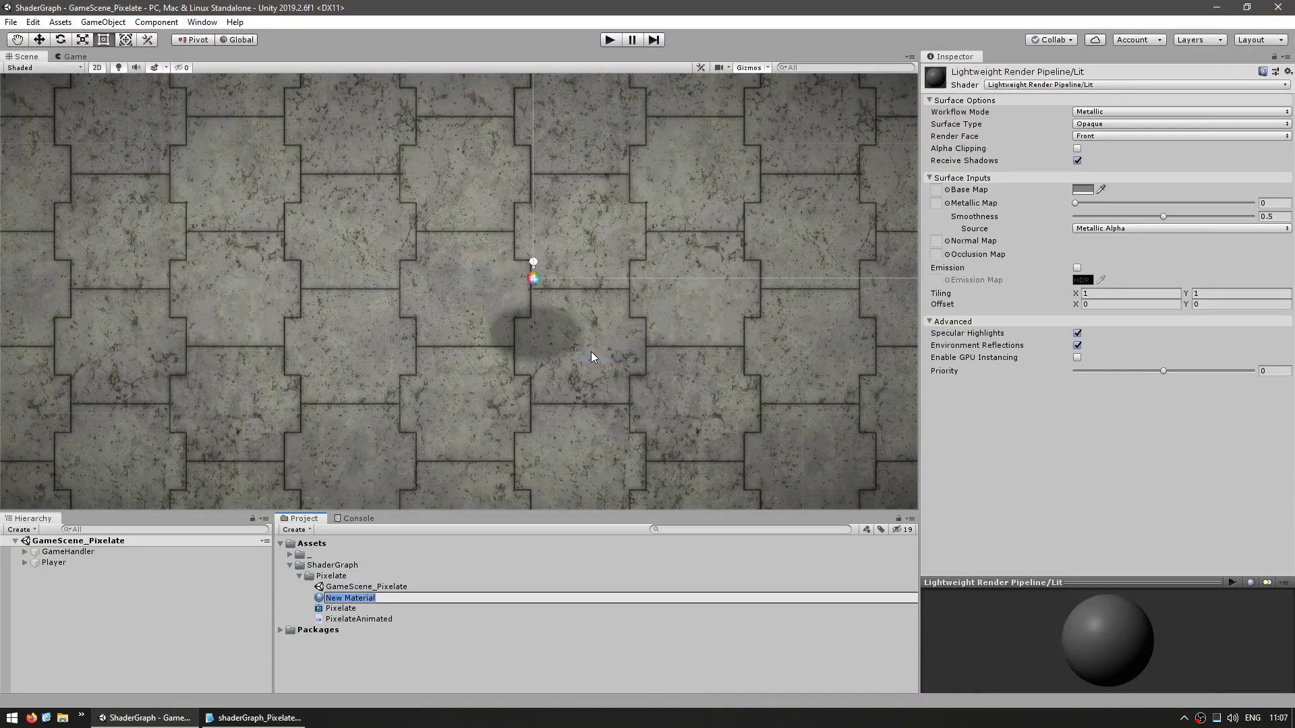
{"action": "type", "text": "Pi"}
{"action": "type", "text": "ayer_Pixelated"}
{"action": "key", "text": "Return"}
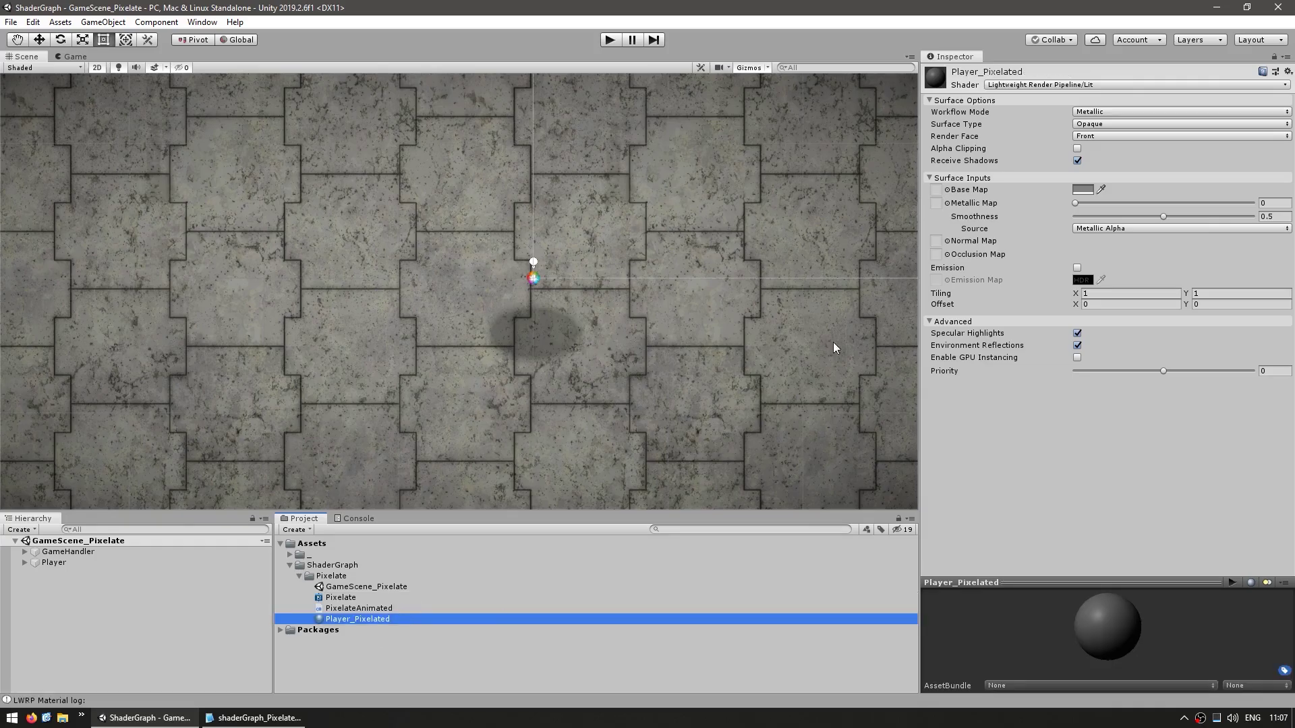
Assign the Shader Graphs/Pixelate shader to the Player_Pixelated material
{"action": "left_click", "coordinate": [1021, 86]}
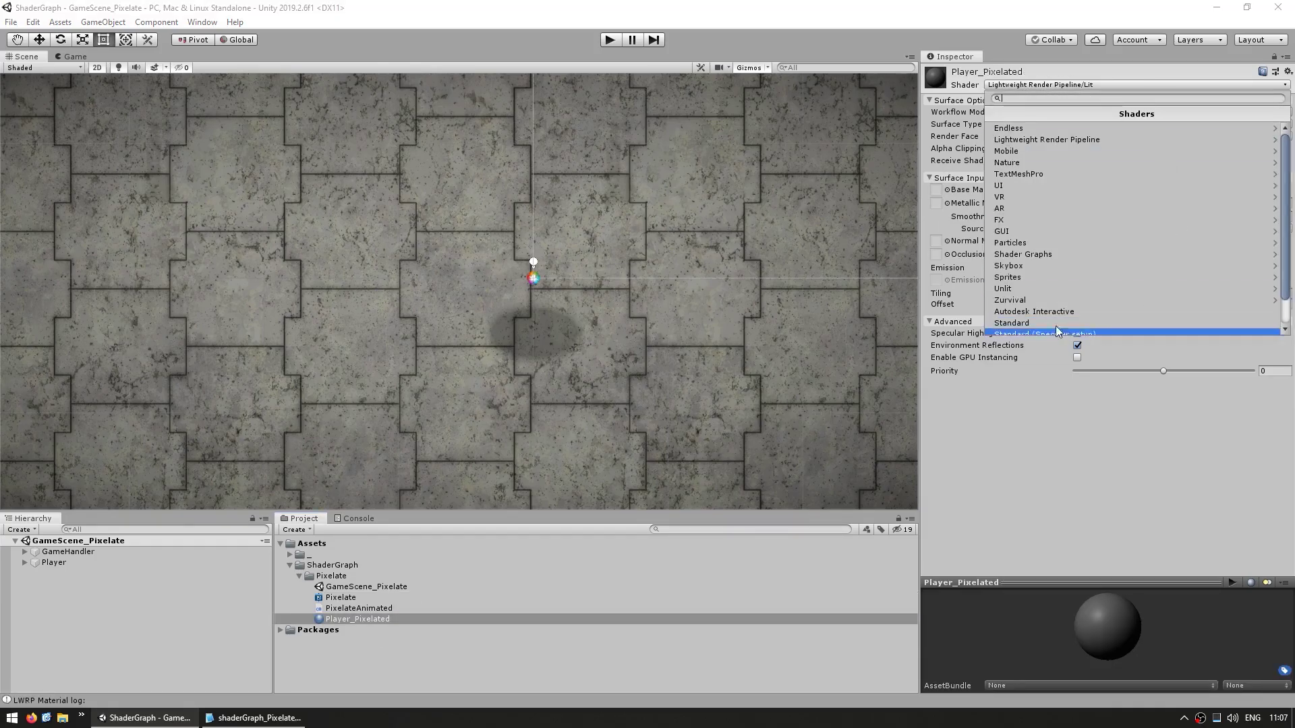
{"action": "left_click", "coordinate": [1015, 255]}
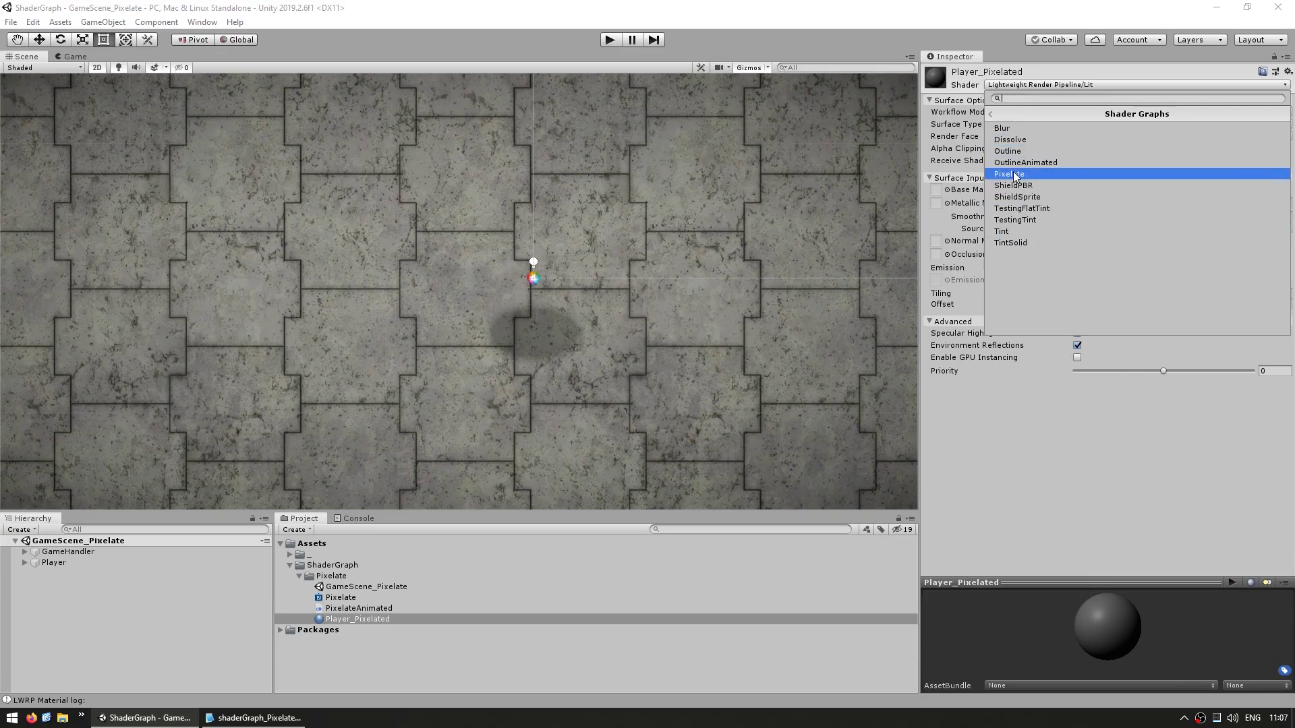
{"action": "left_click", "coordinate": [1015, 176]}
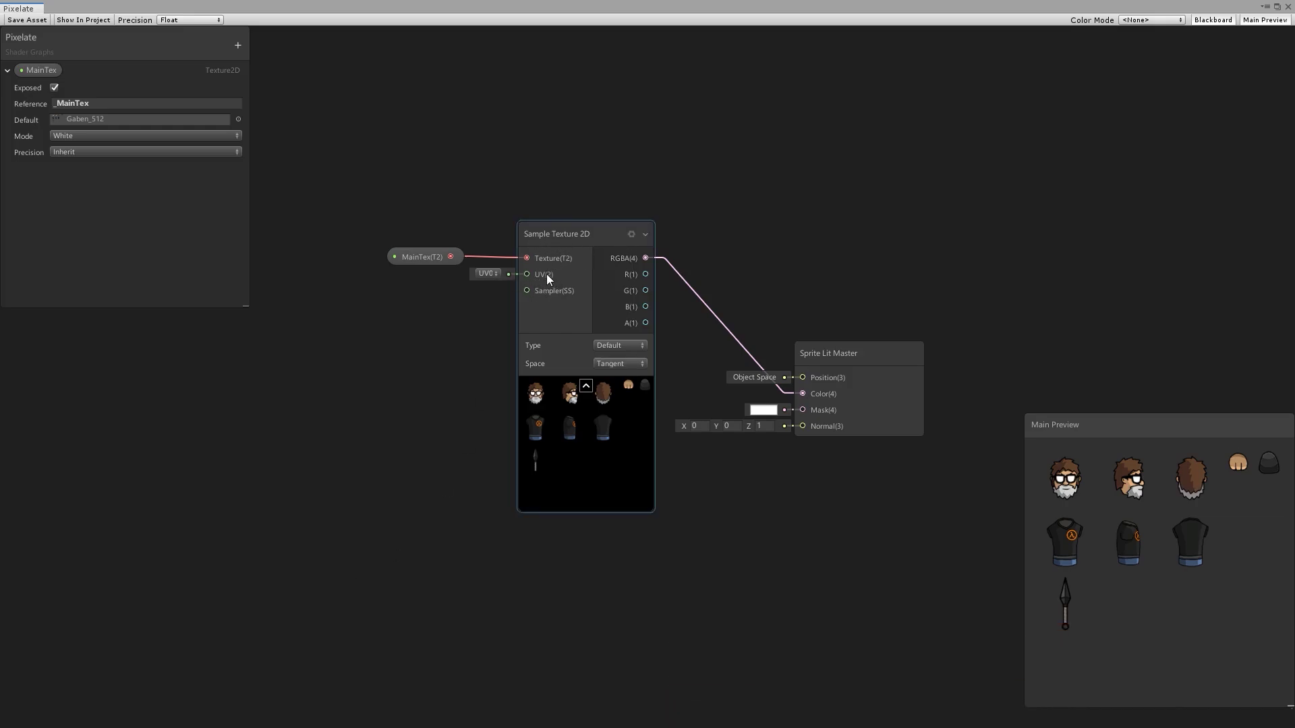
Add a UV node to the Pixelate graph, well to the left of the Sample Texture 2D node
{"action": "middle_click_drag", "start_coordinate": [345, 407], "coordinate": [678, 443]}
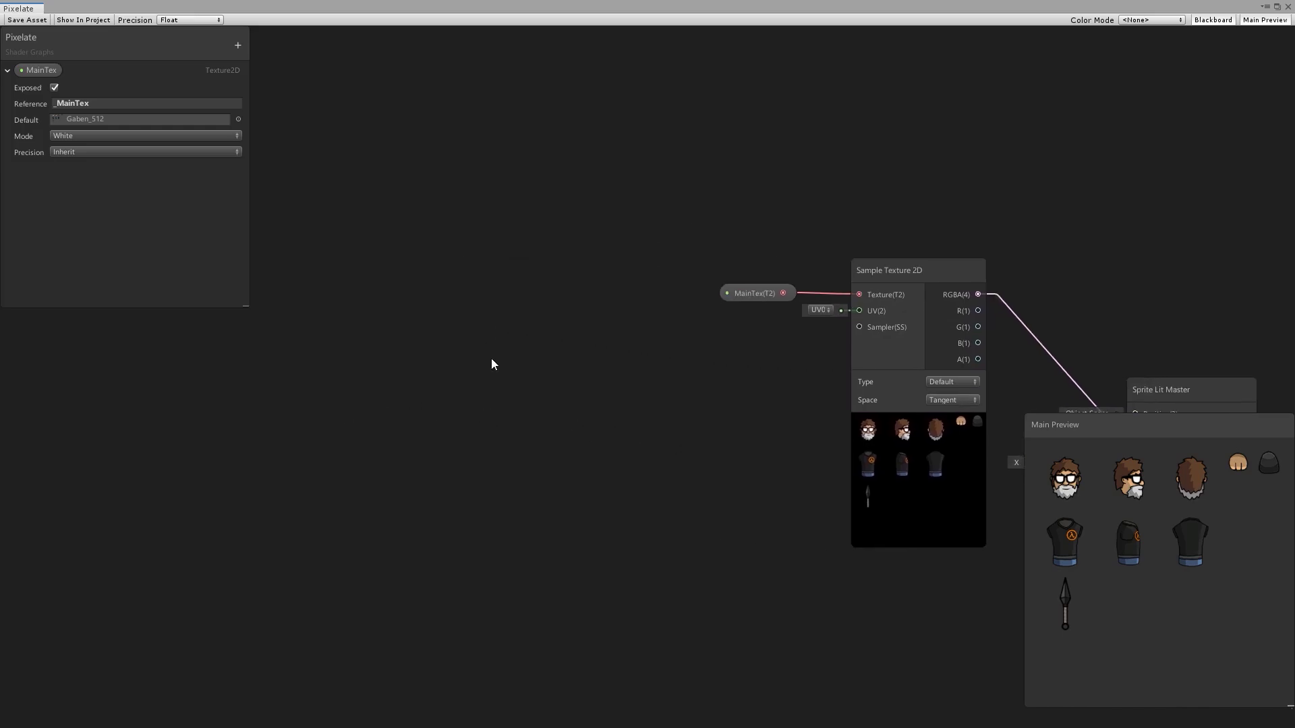
{"action": "key", "text": "space"}
{"action": "type", "text": "uv"}
{"action": "key", "text": "Return"}
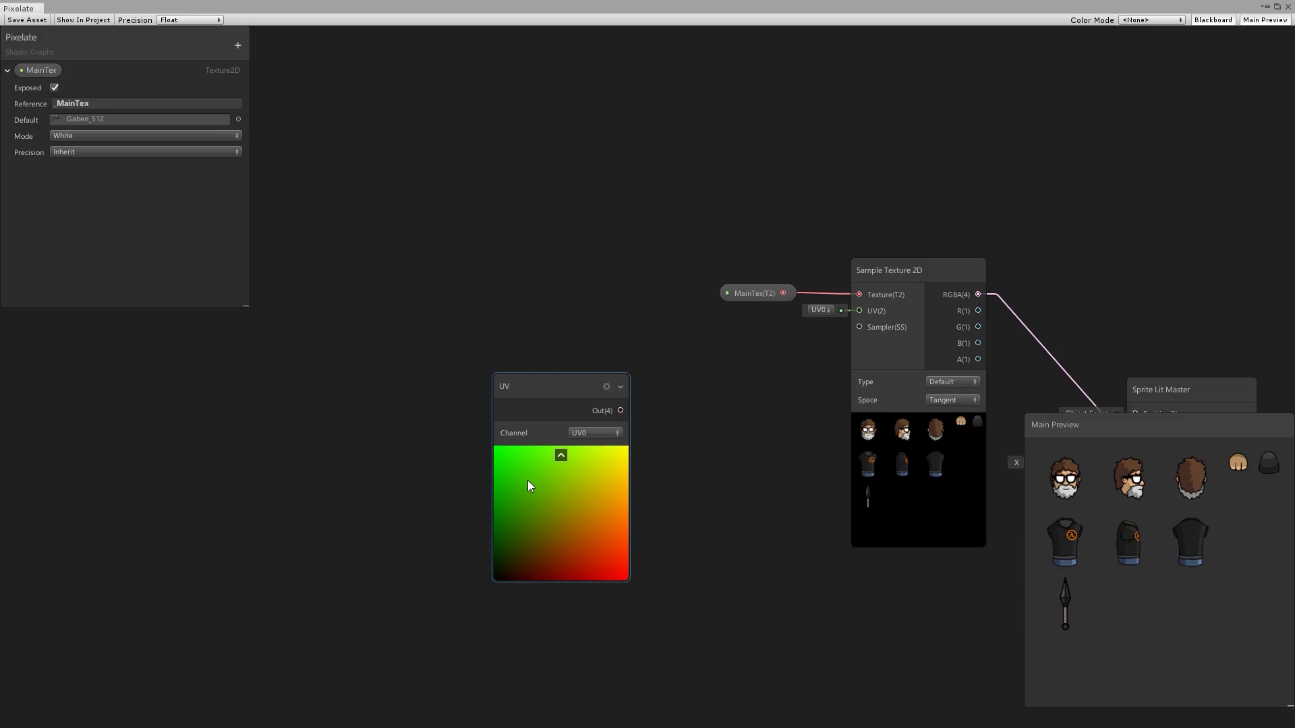
{"action": "left_click_drag", "start_coordinate": [532, 385], "coordinate": [308, 363]}
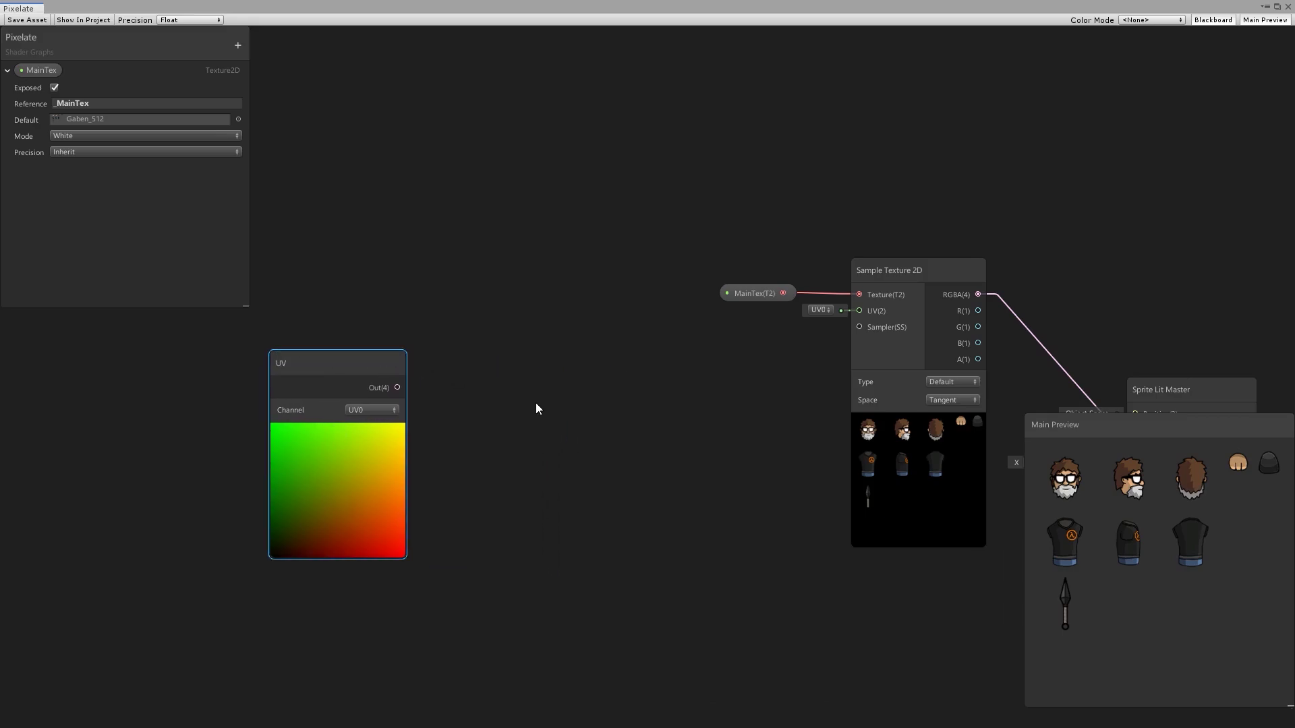
Add a Preview node between the UV and Sample Texture 2D nodes
{"action": "key", "text": "space"}
{"action": "type", "text": "preview"}
{"action": "key", "text": "Return"}
{"action": "left_click_drag", "start_coordinate": [583, 454], "coordinate": [597, 391]}
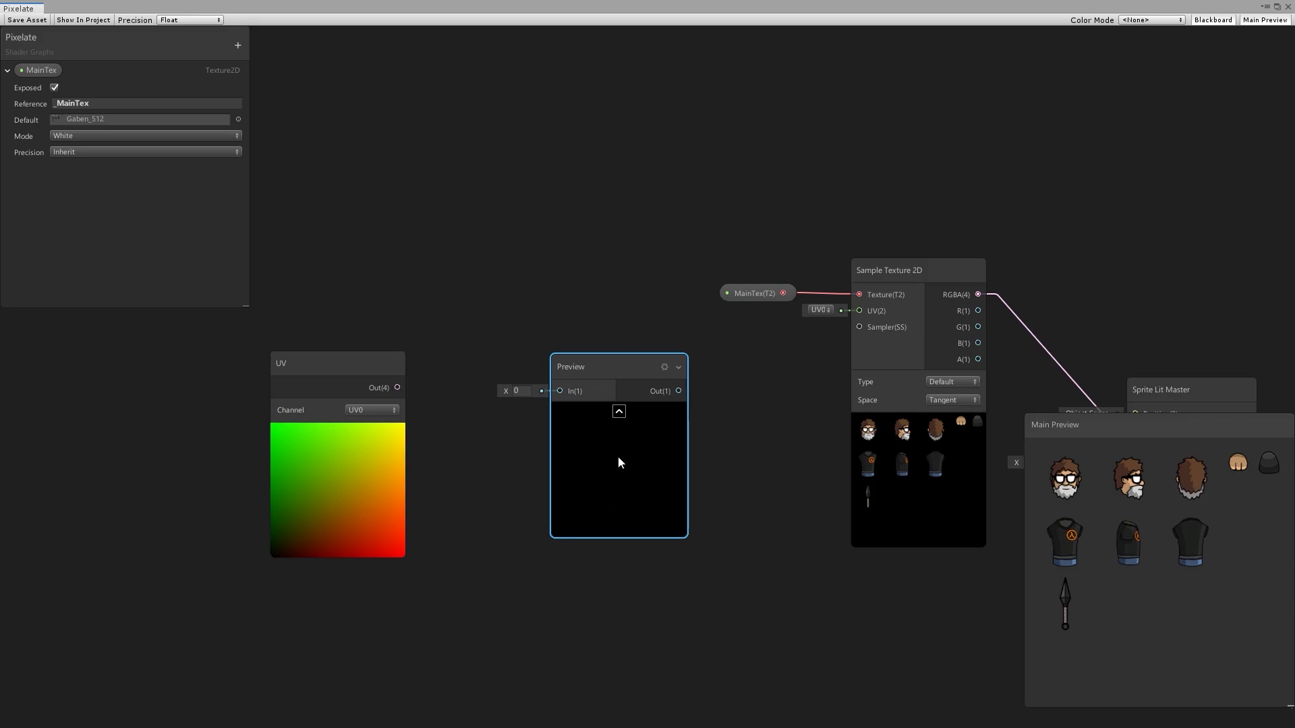
Insert a Split node between UV and Preview, connecting UV to its input and its R output to Preview
{"action": "left_click_drag", "start_coordinate": [334, 371], "coordinate": [549, 386]}
{"action": "key", "text": "space"}
{"action": "type", "text": "spli"}
{"action": "key", "text": "Return"}
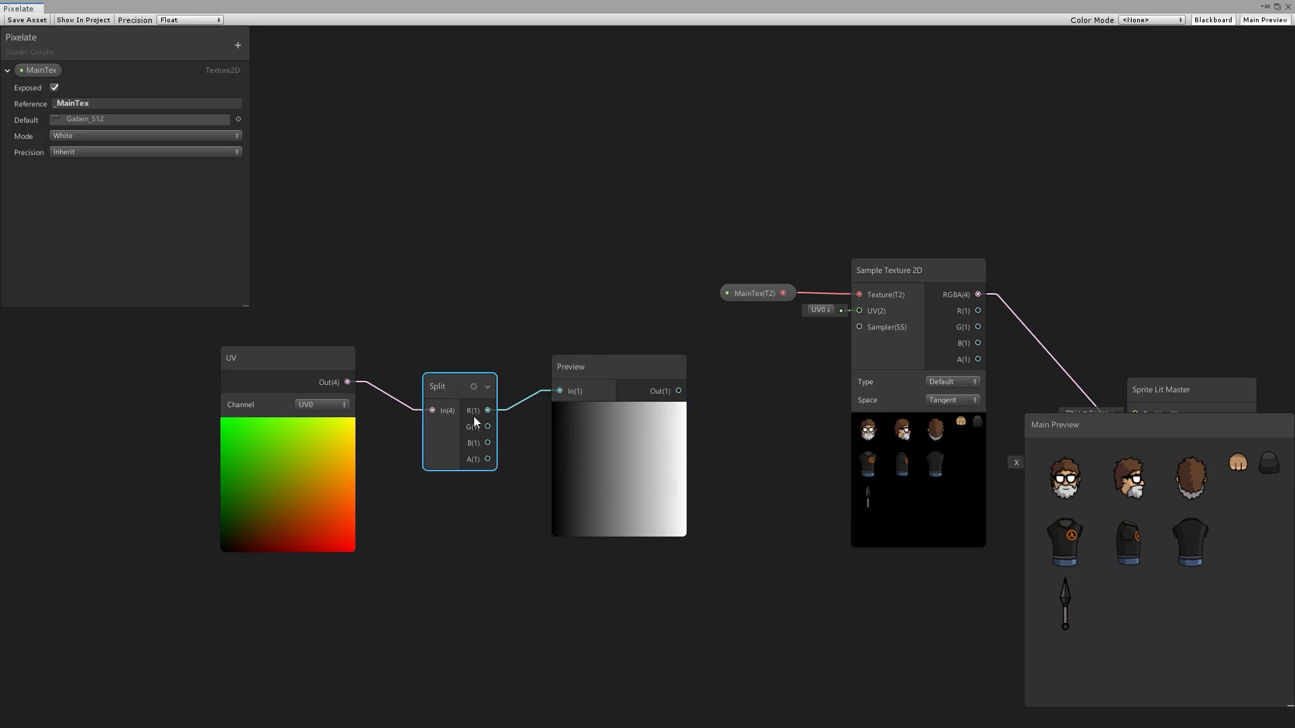
Compare the Split node's G and R channels in the Preview node, leaving G connected
{"action": "left_click_drag", "start_coordinate": [489, 426], "coordinate": [560, 391]}
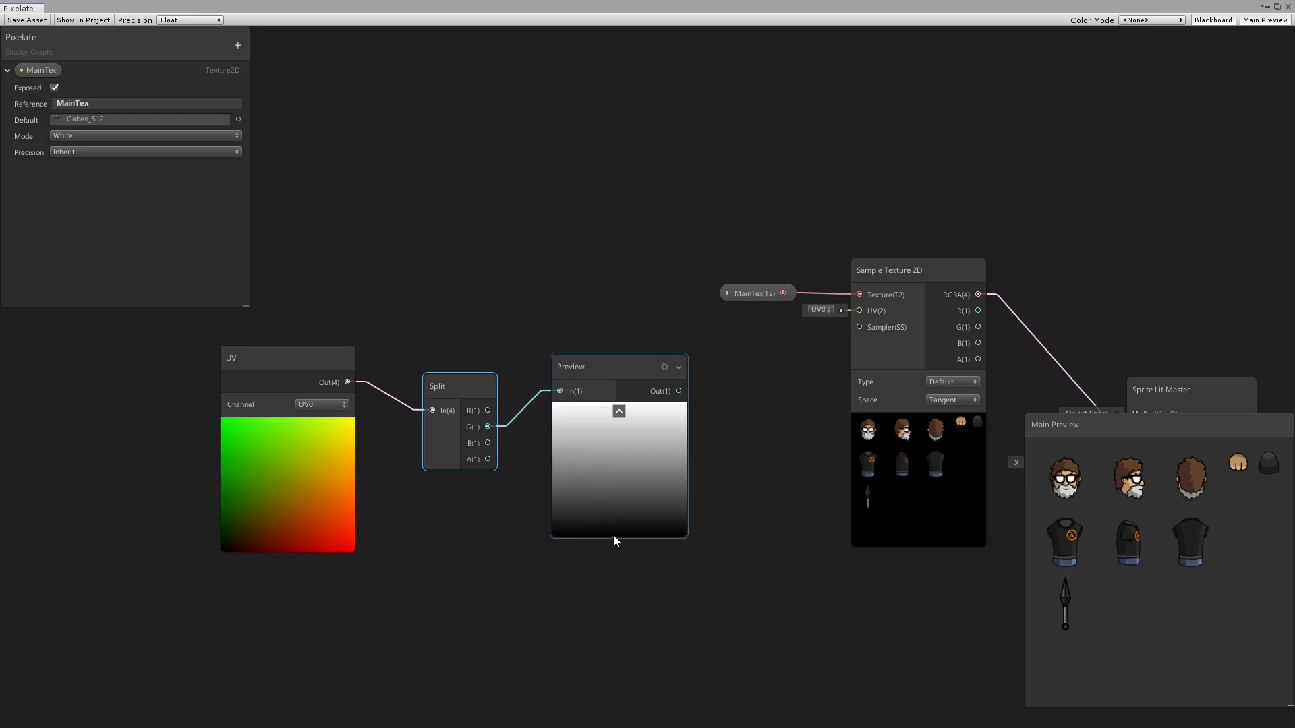
{"action": "left_click_drag", "start_coordinate": [488, 410], "coordinate": [563, 392]}
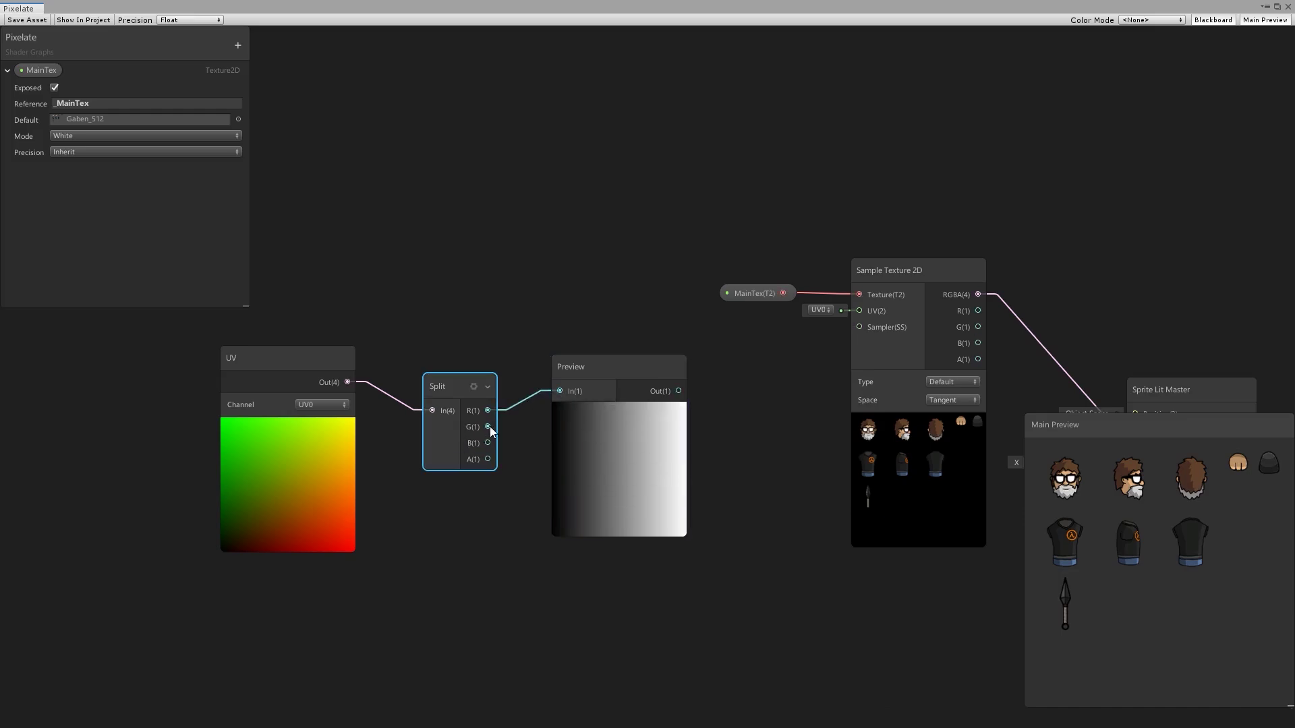
{"action": "left_click_drag", "start_coordinate": [488, 426], "coordinate": [559, 390]}
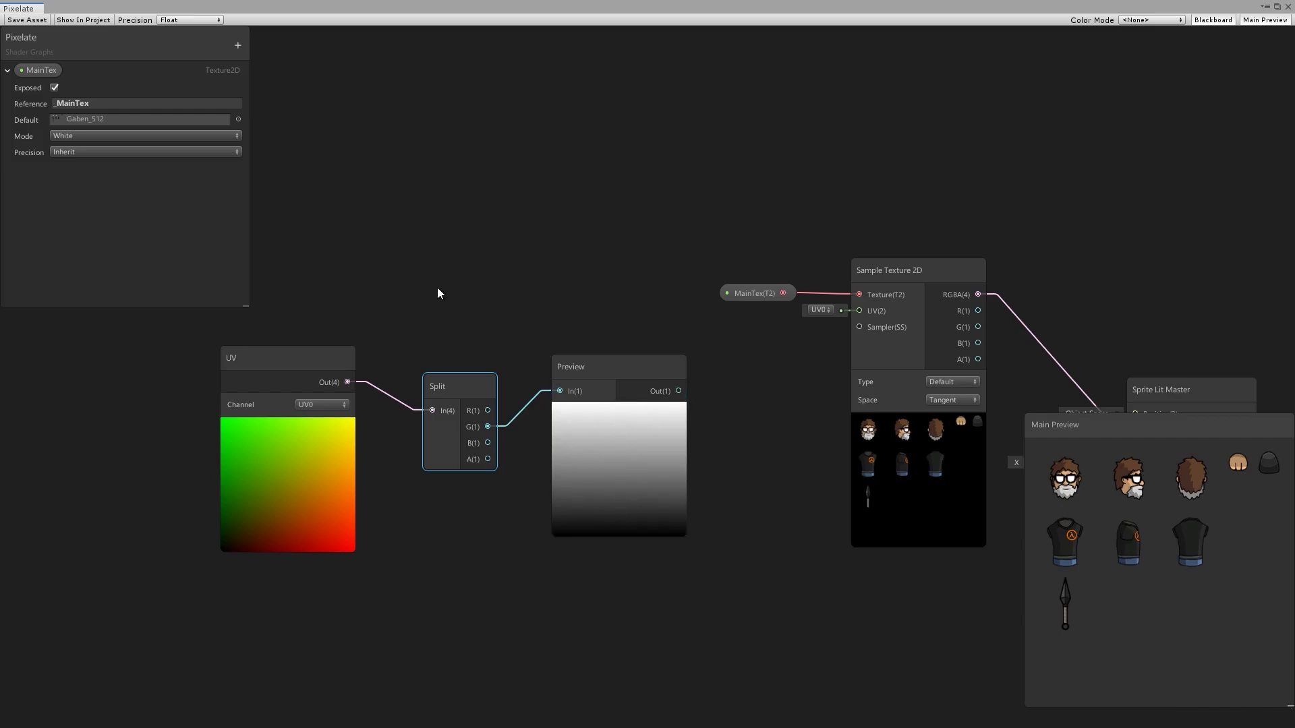
Connect the UV node's output to the UV input of the Sample Texture 2D node
{"action": "left_click", "coordinate": [582, 430]}
{"action": "left_click_drag", "start_coordinate": [347, 382], "coordinate": [859, 310]}
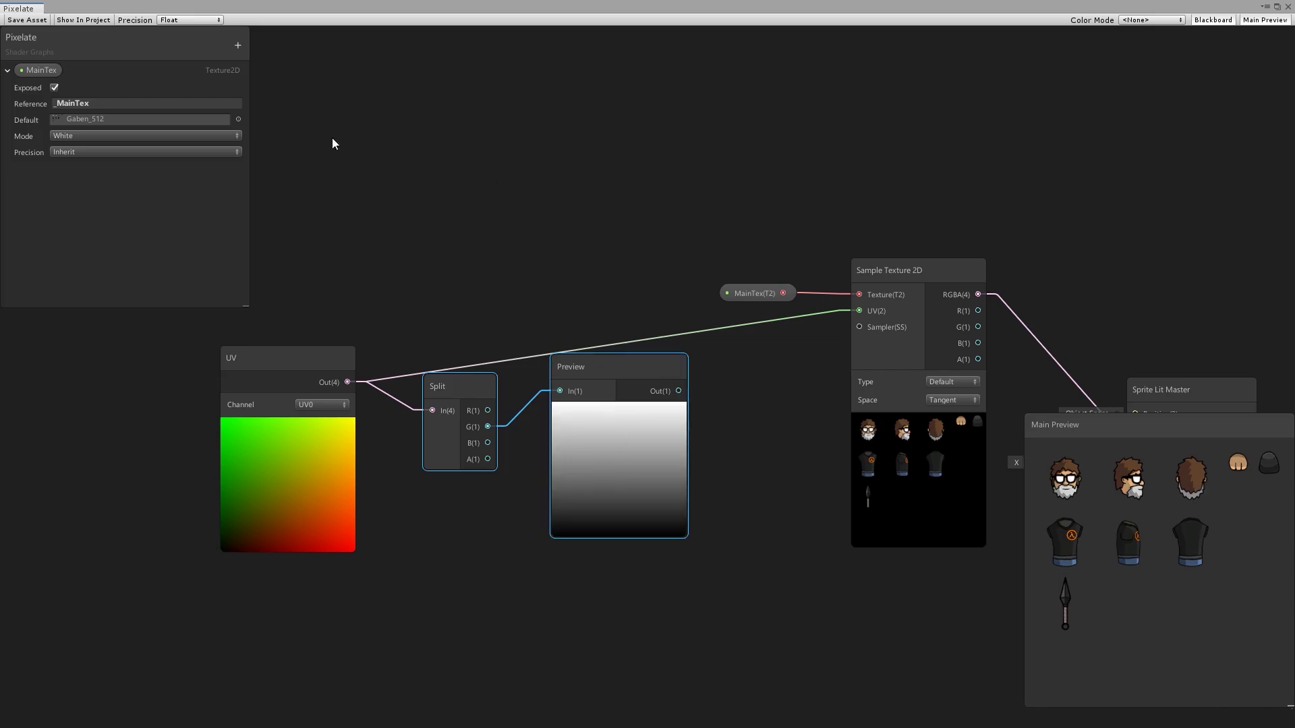
Add a Vector1 property named Pixelate Amount with reference _PixelateAmount
{"action": "left_click", "coordinate": [237, 44]}
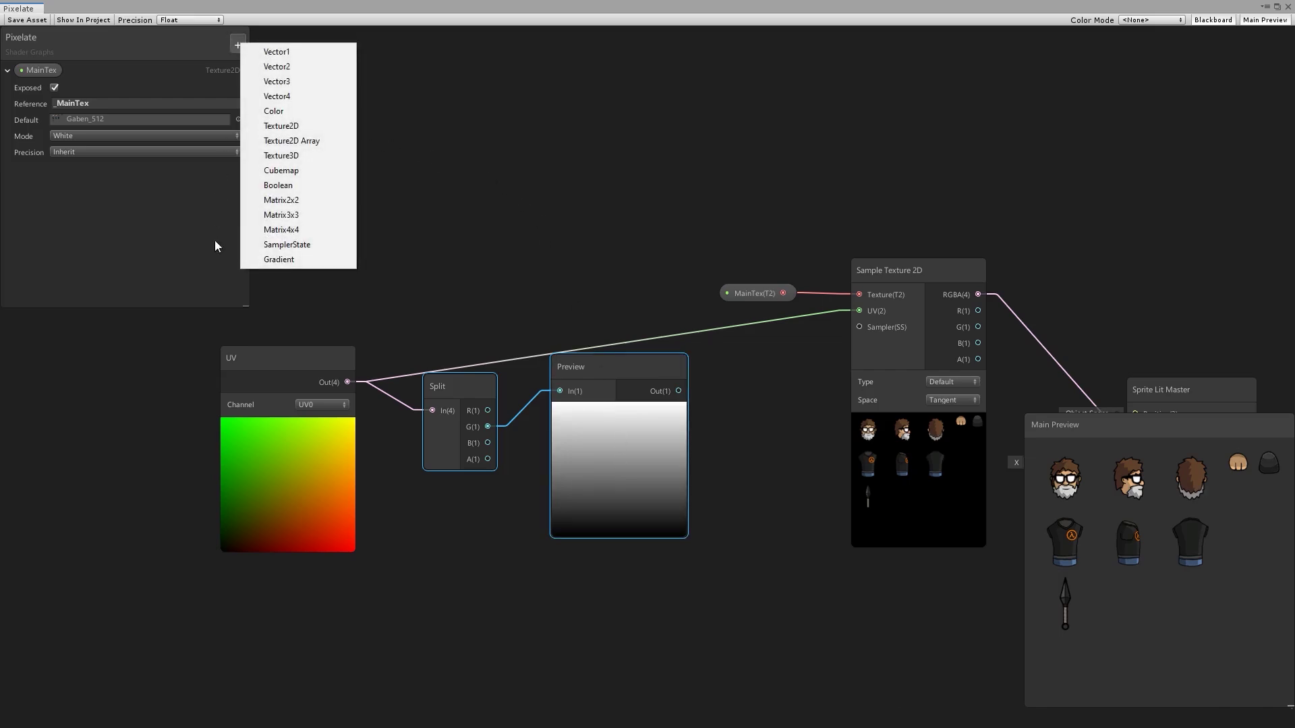
{"action": "left_click", "coordinate": [276, 52]}
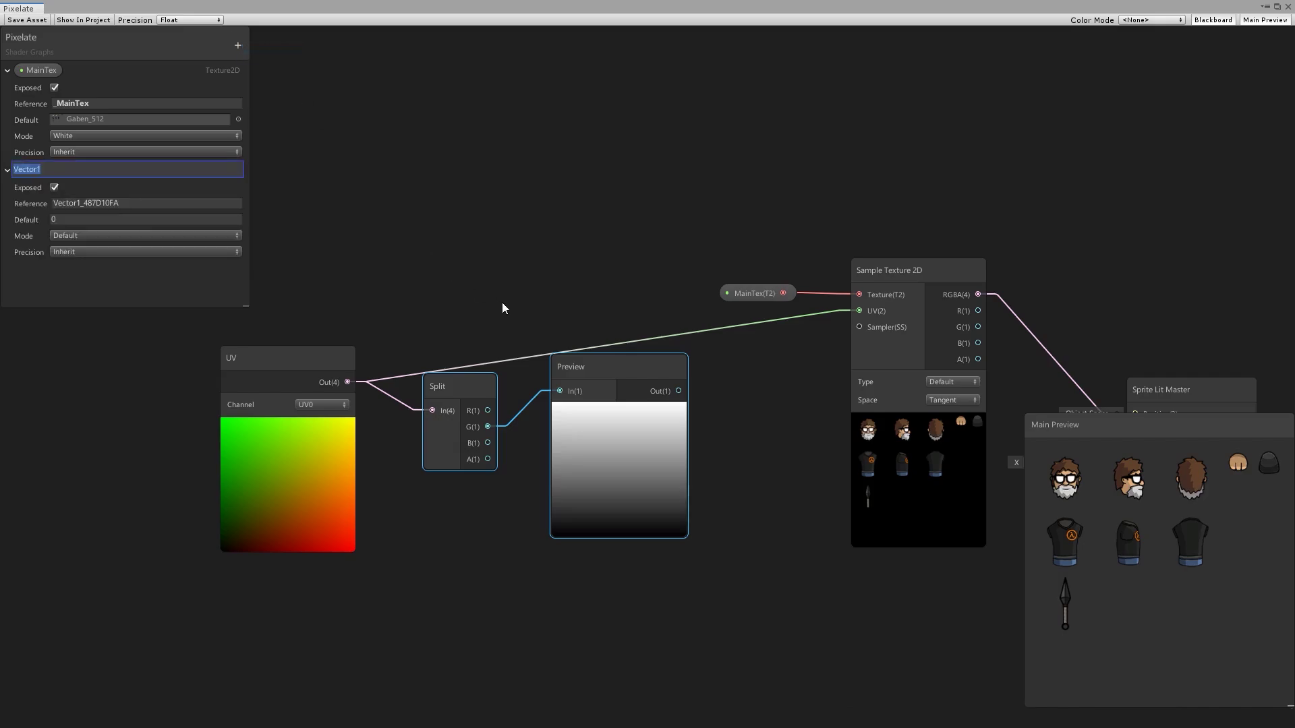
{"action": "type", "text": "Pix"}
{"action": "type", "text": "el Am"}
{"action": "key", "text": "BackSpace"}
{"action": "key", "text": "BackSpace"}
{"action": "key", "text": "BackSpace"}
{"action": "type", "text": "ate Amount"}
{"action": "key", "text": "Return"}
Place the Pixelate Amount property in the graph above the UV node
{"action": "middle_click_drag", "start_coordinate": [358, 237], "coordinate": [488, 230]}
{"action": "left_click_drag", "start_coordinate": [50, 170], "coordinate": [435, 209]}
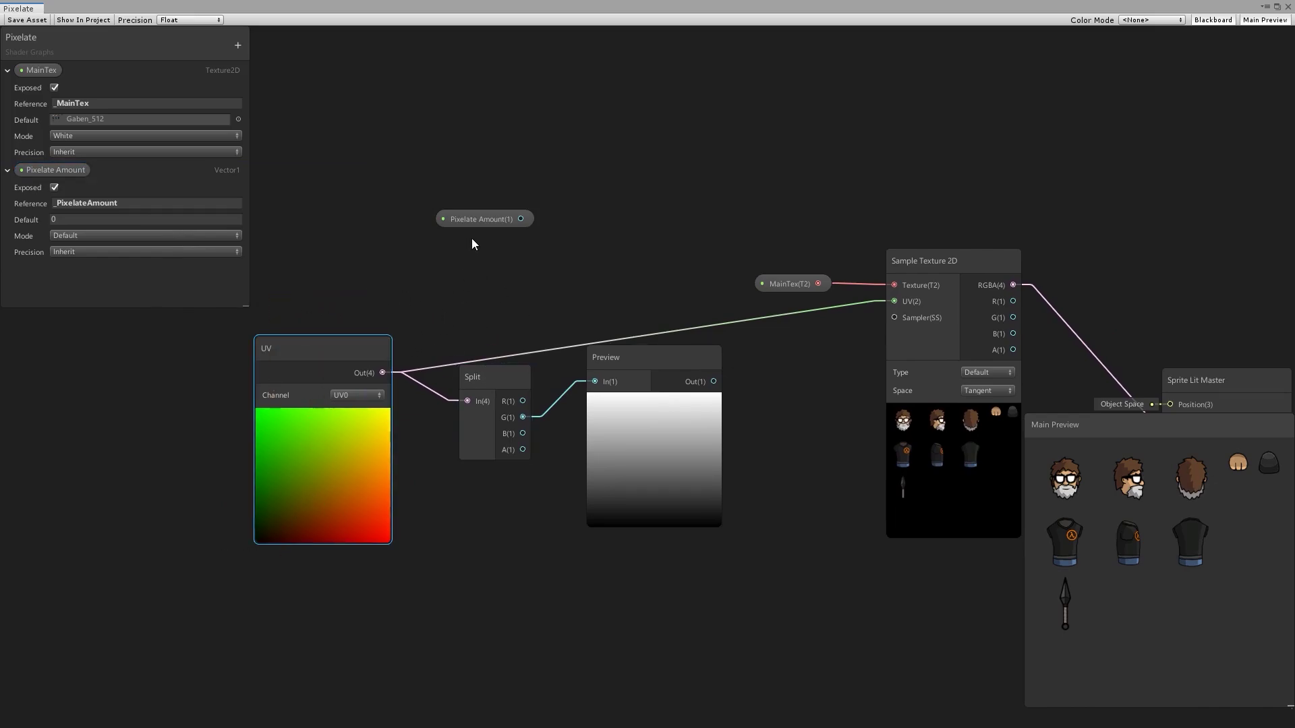
{"action": "left_click_drag", "start_coordinate": [476, 222], "coordinate": [340, 211]}
{"action": "left_click", "coordinate": [430, 218]}
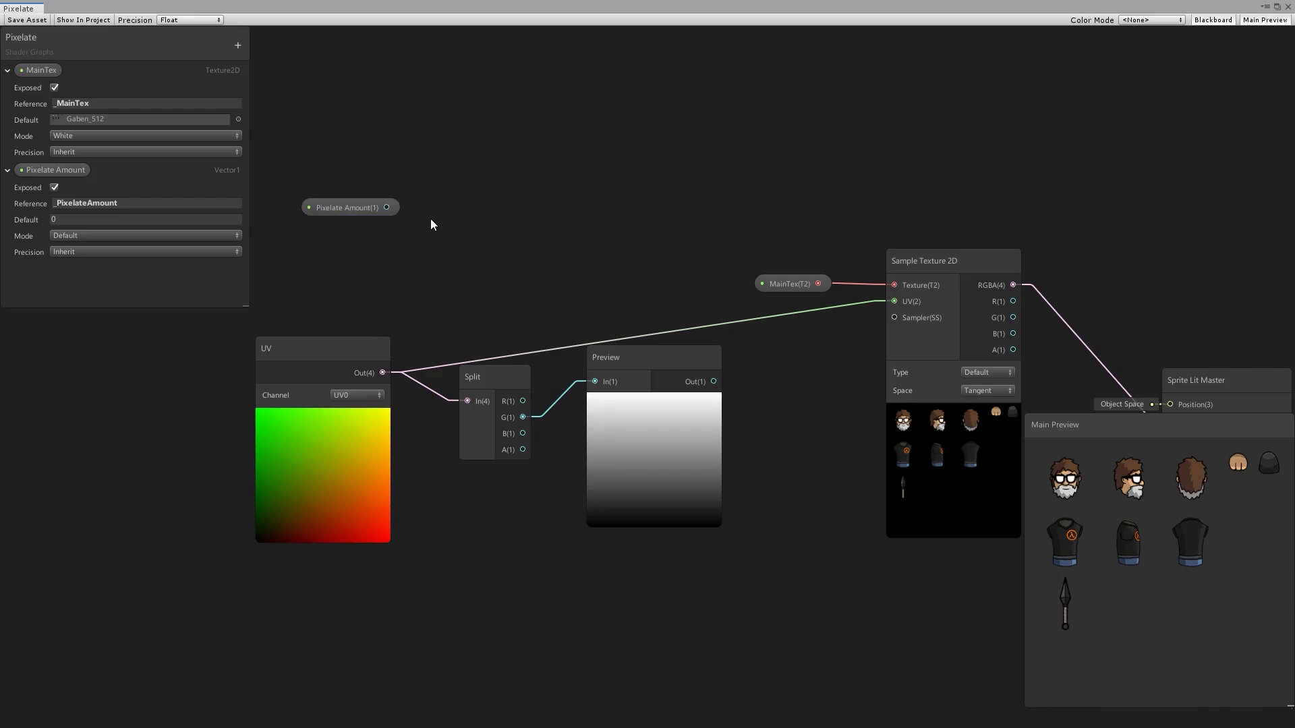
Add a Multiply node with Pixelate Amount connected to input A and the UV output connected to input B
{"action": "key", "text": "space"}
{"action": "type", "text": "mul"}
{"action": "key", "text": "Return"}
{"action": "left_click_drag", "start_coordinate": [483, 246], "coordinate": [480, 216]}
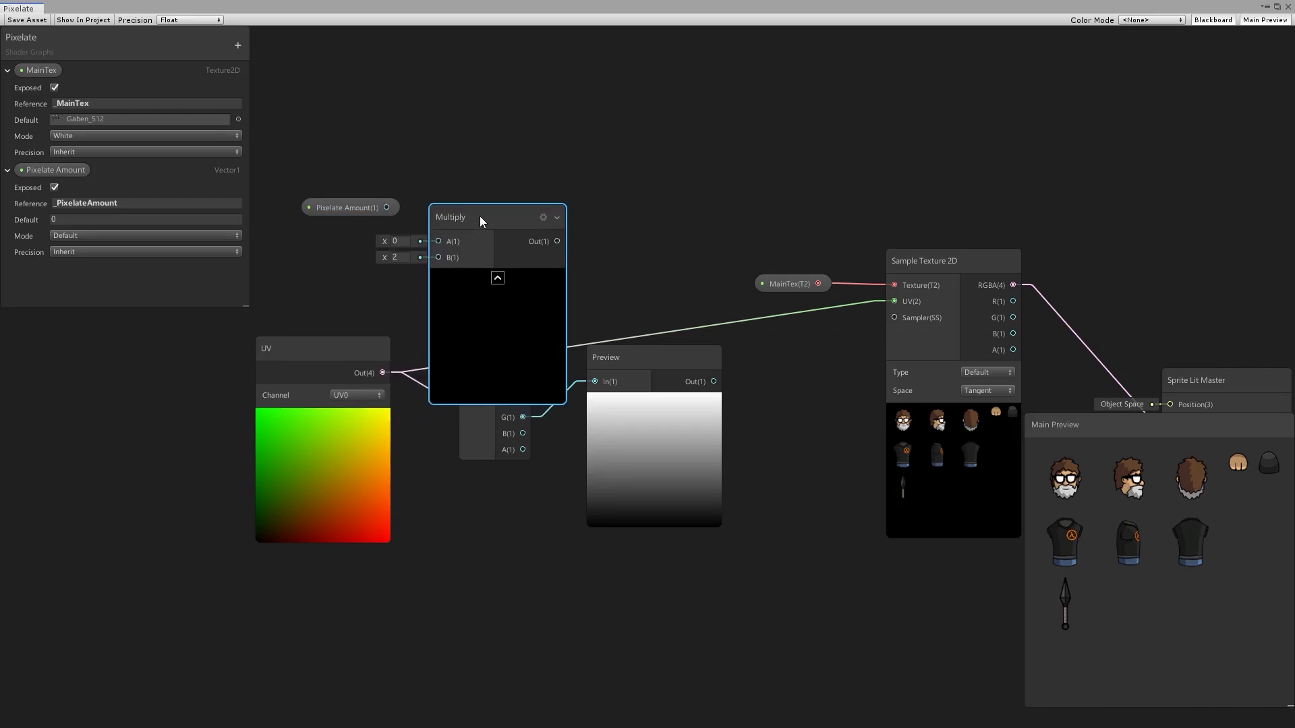
{"action": "left_click_drag", "start_coordinate": [386, 207], "coordinate": [438, 241]}
{"action": "left_click_drag", "start_coordinate": [381, 375], "coordinate": [438, 257]}
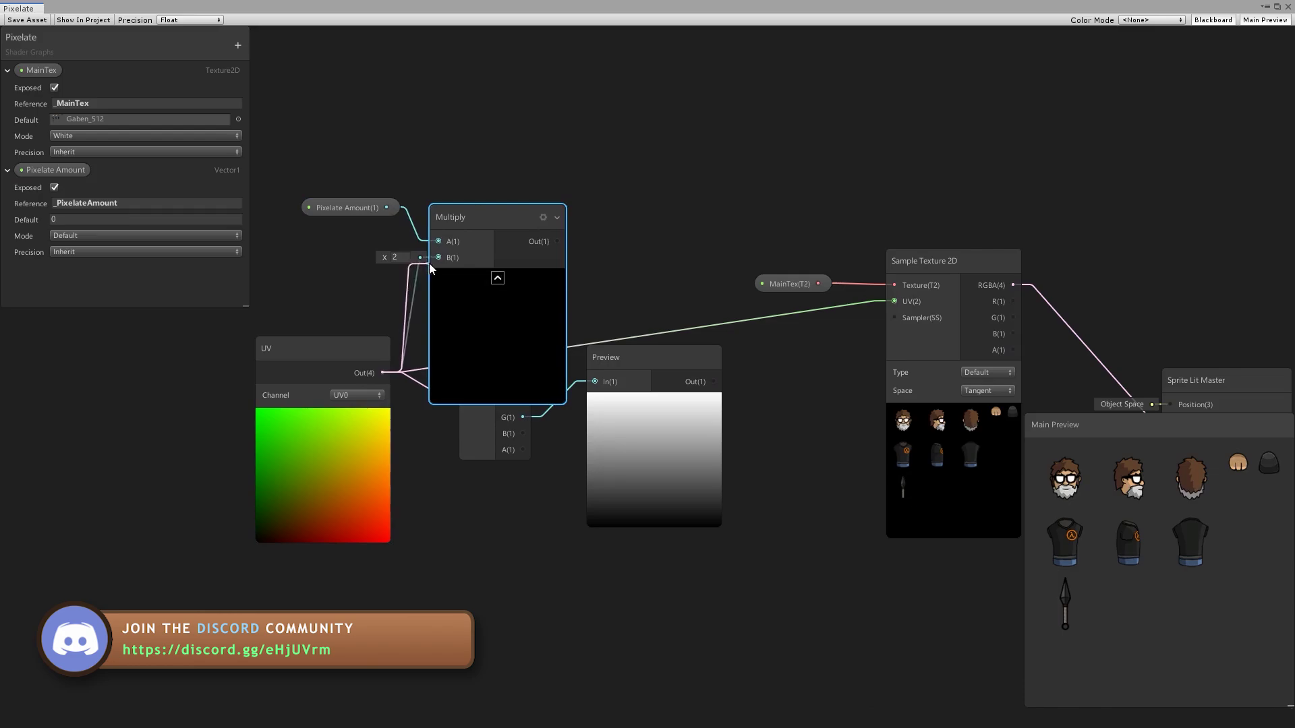
Connect the Multiply output to the Split node and feed Split's R channel into the Preview node, spacing the nodes apart
{"action": "left_click_drag", "start_coordinate": [302, 167], "coordinate": [425, 319]}
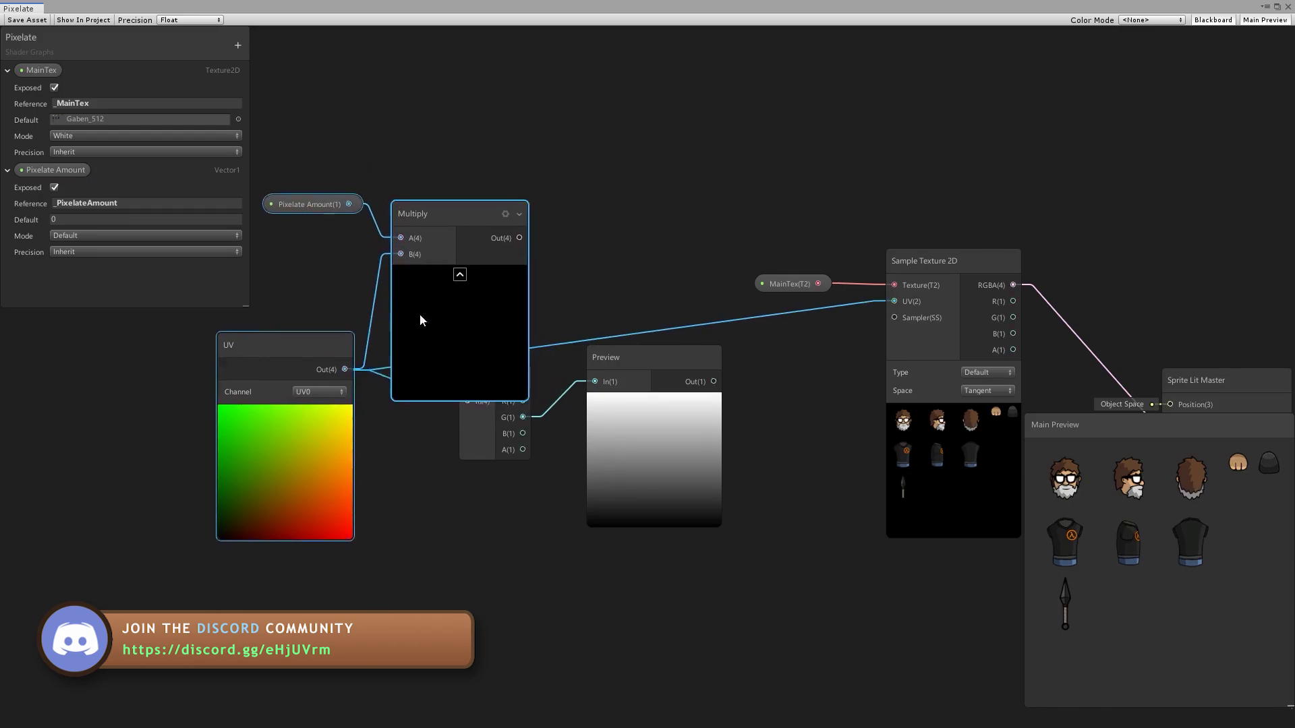
{"action": "middle_click_drag", "start_coordinate": [497, 330], "coordinate": [755, 363]}
{"action": "scroll", "coordinate": [754, 362], "scroll_direction": "down", "scroll_amount": 2}
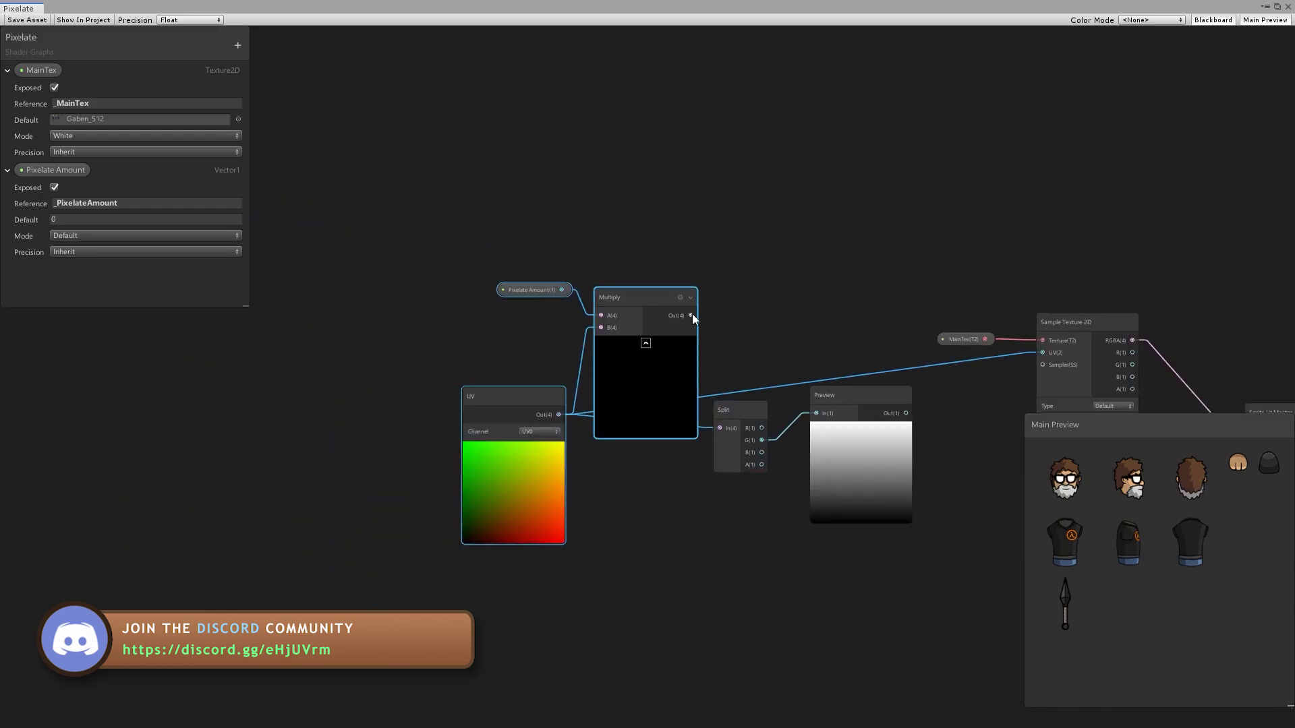
{"action": "left_click_drag", "start_coordinate": [691, 315], "coordinate": [720, 428]}
{"action": "left_click_drag", "start_coordinate": [726, 333], "coordinate": [802, 400]}
{"action": "left_click", "coordinate": [836, 459]}
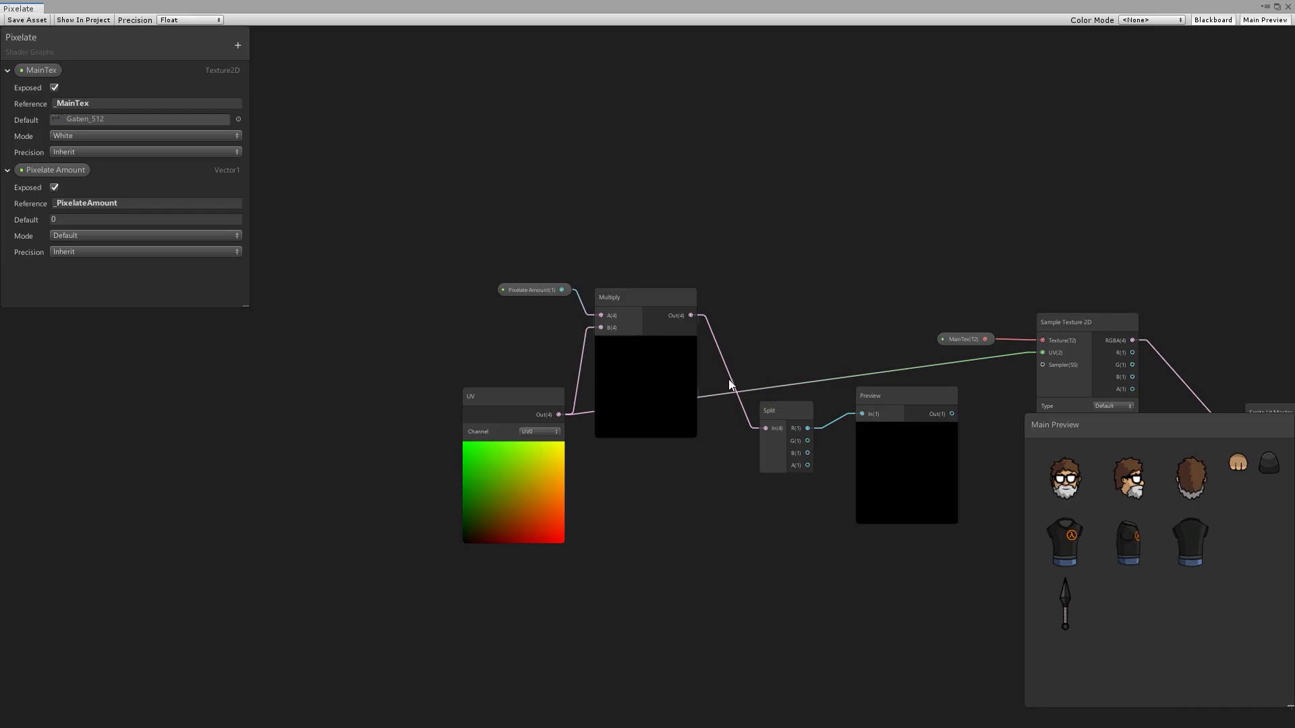
Set the default value of the Pixelate Amount property to 10
{"action": "left_click", "coordinate": [74, 219]}
{"action": "type", "text": "10"}
{"action": "key", "text": "Return"}
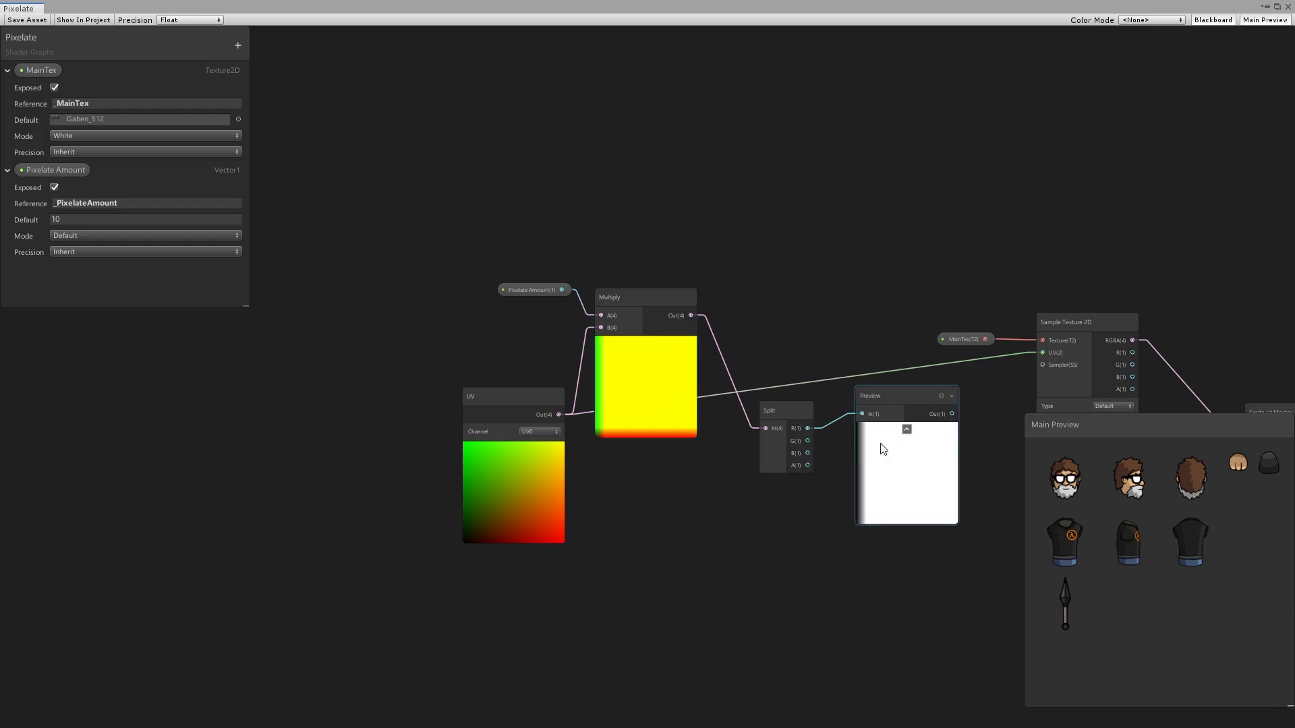
Move the Pixelate Amount, UV and Multiply nodes away from Split and place a Floor node in the gap
{"action": "left_click_drag", "start_coordinate": [400, 225], "coordinate": [649, 530]}
{"action": "left_click_drag", "start_coordinate": [656, 398], "coordinate": [523, 399]}
{"action": "left_click", "coordinate": [731, 298]}
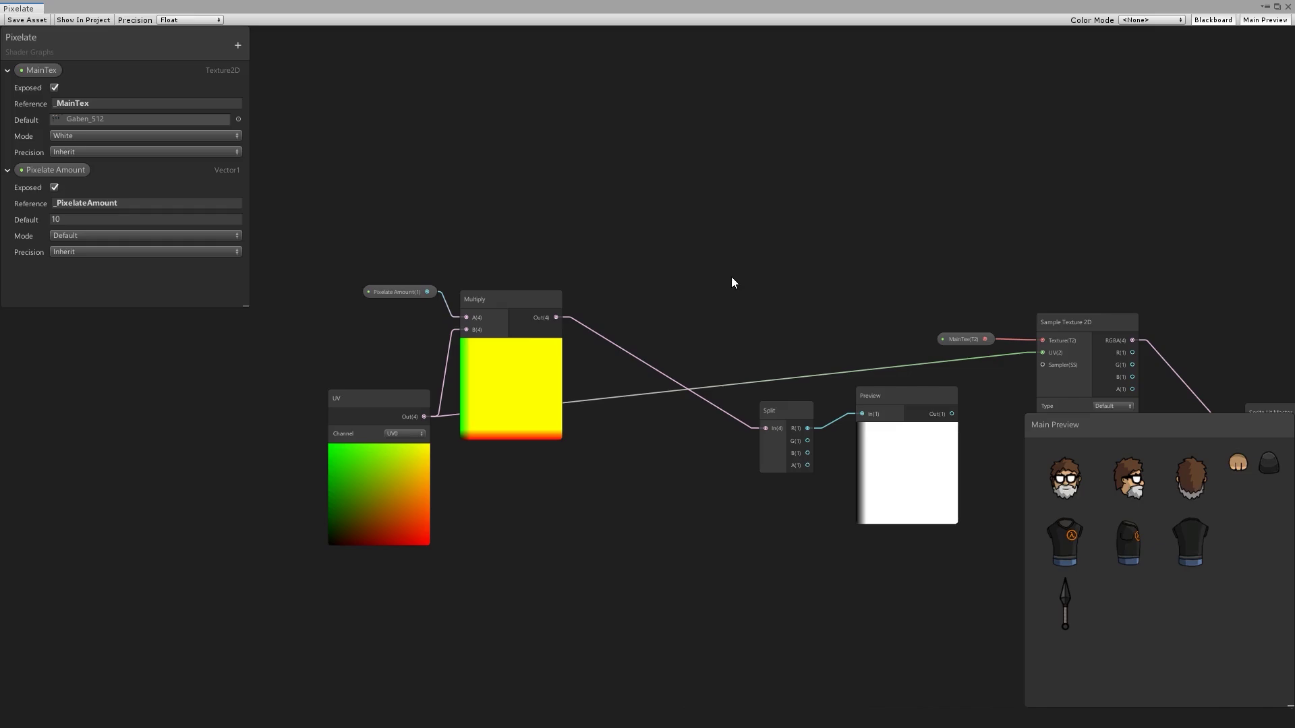
{"action": "key", "text": "space"}
{"action": "type", "text": "flo"}
{"action": "key", "text": "Return"}
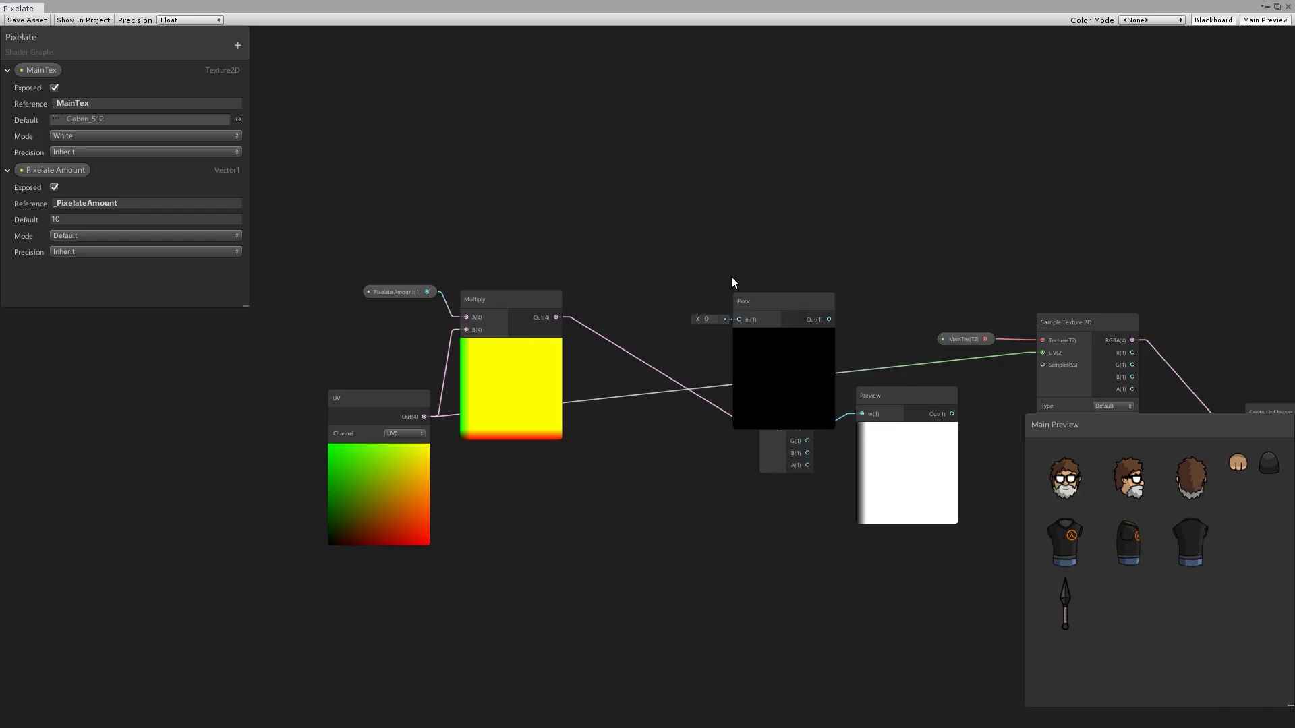
{"action": "left_click_drag", "start_coordinate": [777, 359], "coordinate": [702, 328]}
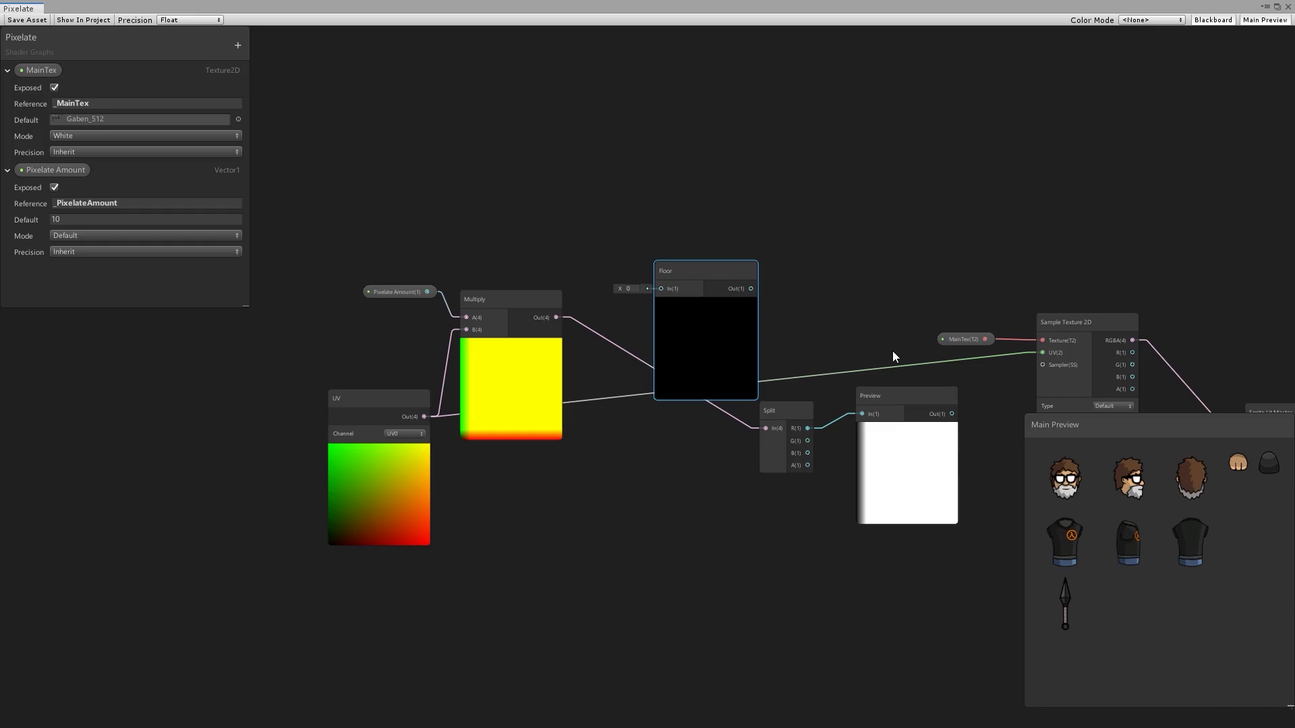
Line up the Pixelate Amount, UV and Multiply nodes with Floor and connect the Multiply output to Floor's input
{"action": "left_click_drag", "start_coordinate": [355, 245], "coordinate": [502, 397]}
{"action": "left_click_drag", "start_coordinate": [502, 397], "coordinate": [497, 358]}
{"action": "left_click_drag", "start_coordinate": [552, 283], "coordinate": [661, 288]}
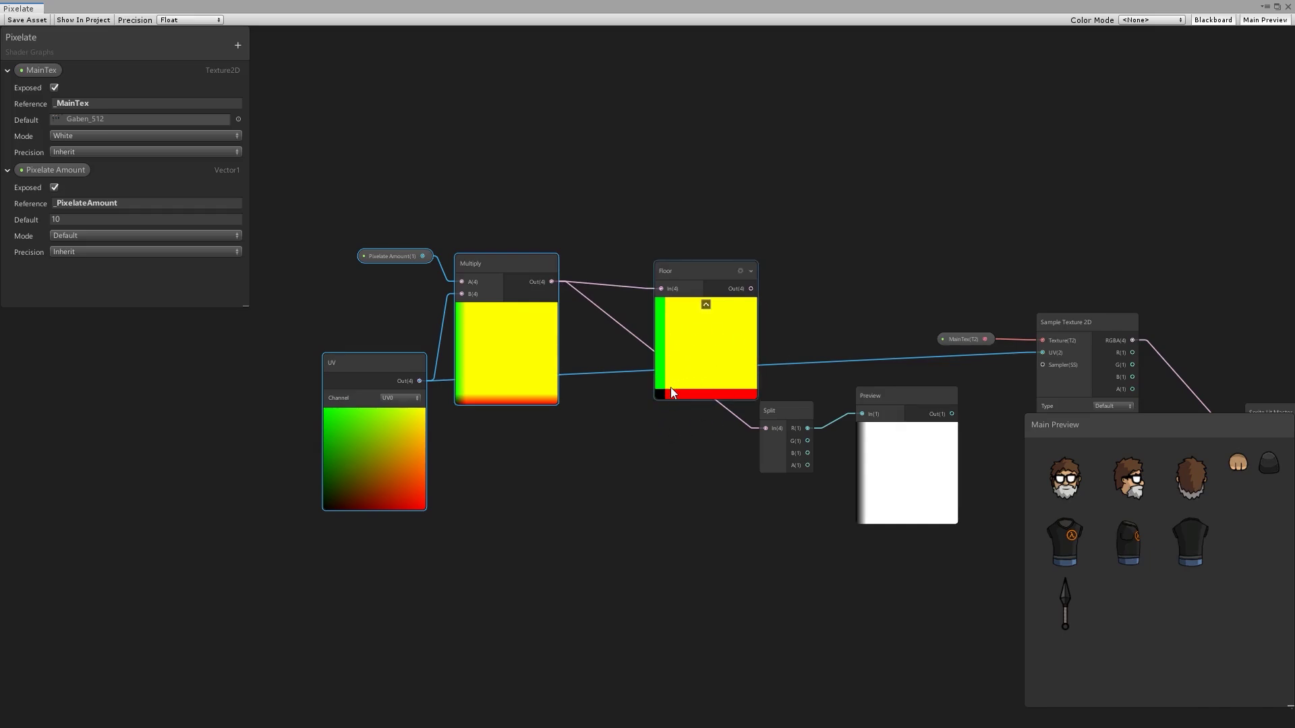
Connect the Floor output to the Split node and move Split and Preview above the main node chain
{"action": "left_click_drag", "start_coordinate": [750, 289], "coordinate": [765, 428]}
{"action": "left_click_drag", "start_coordinate": [786, 375], "coordinate": [977, 188]}
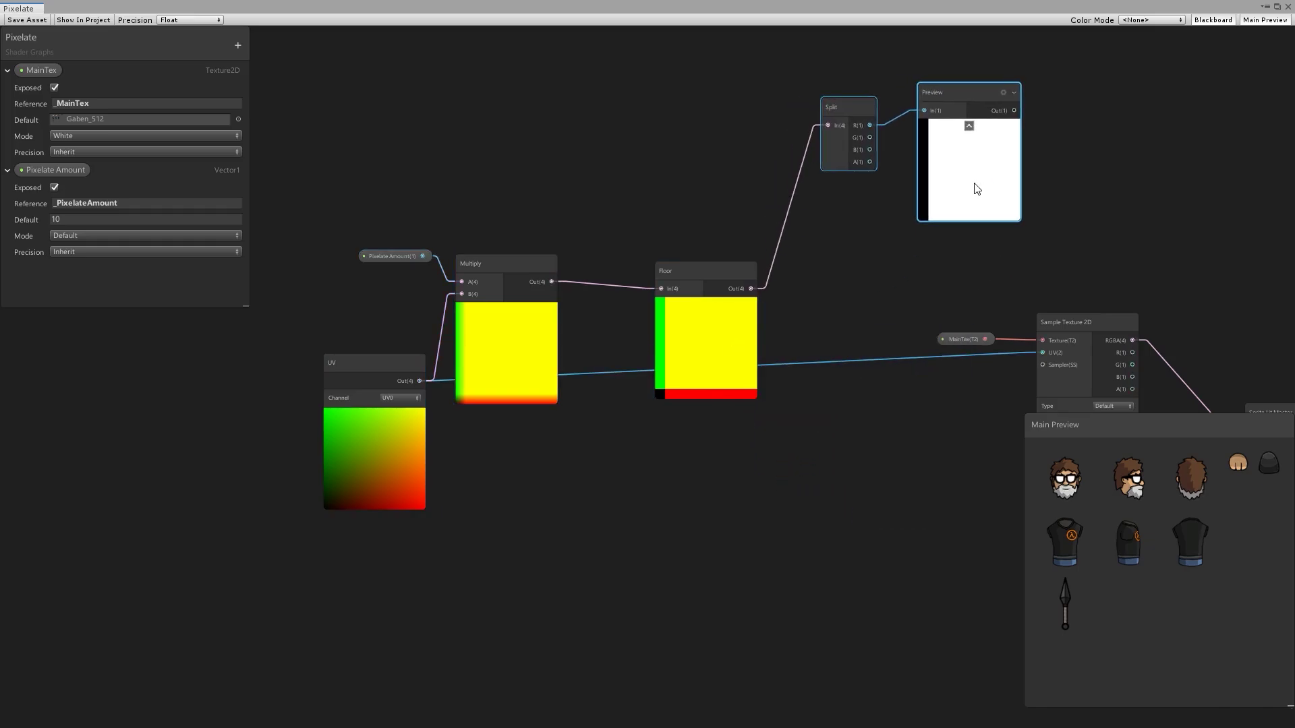
{"action": "middle_click_drag", "start_coordinate": [911, 439], "coordinate": [890, 502]}
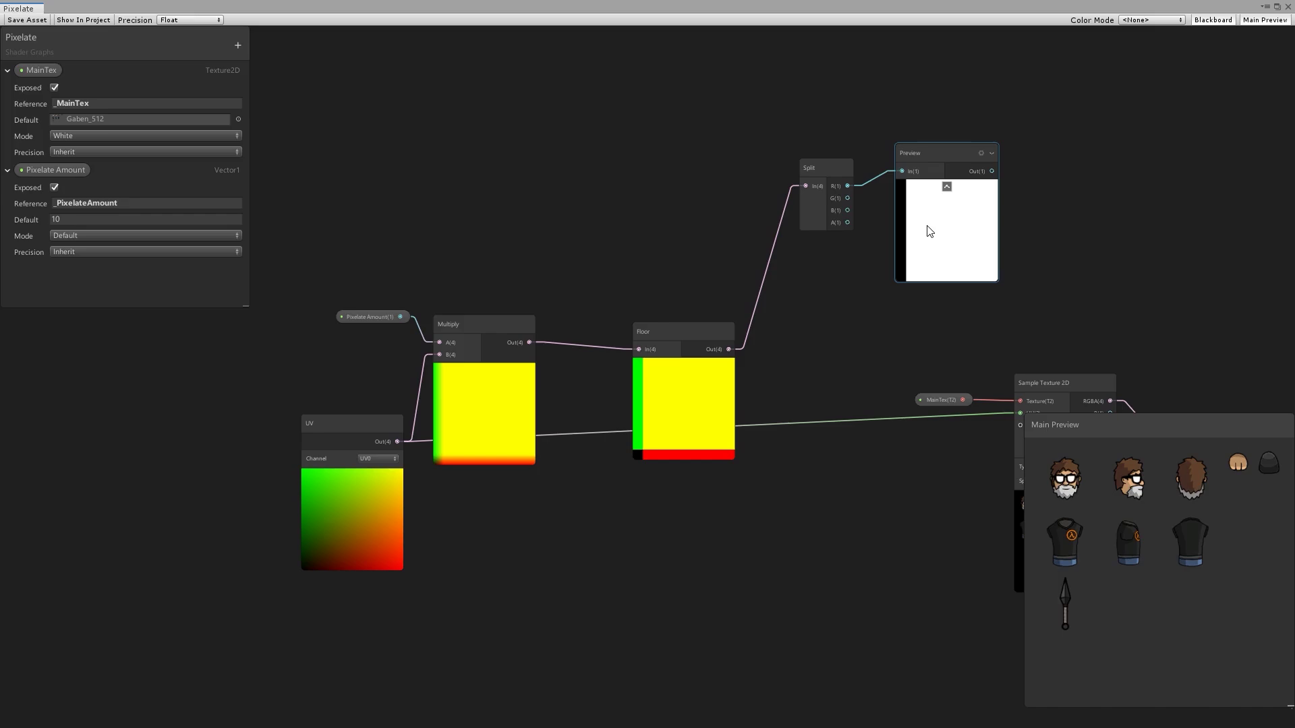
{"action": "left_click", "coordinate": [956, 244]}
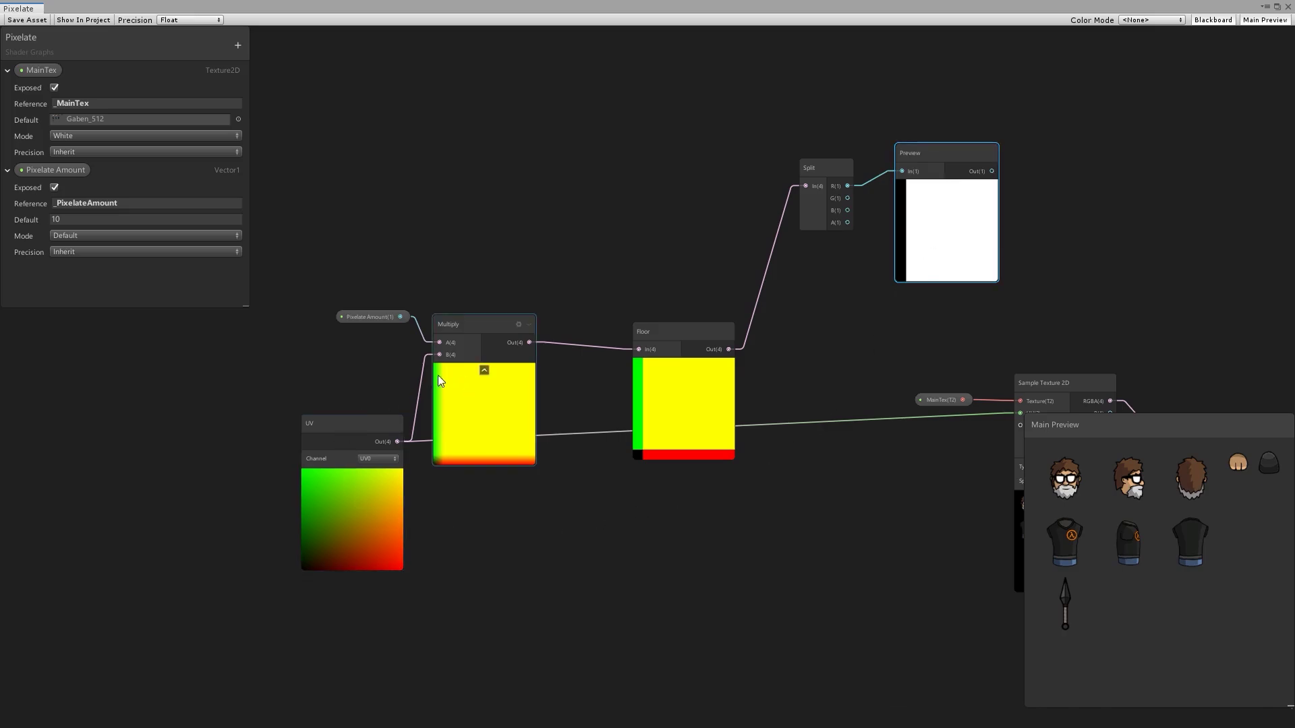
Shift the Pixelate Amount, UV, Multiply and Floor nodes further left and add a Divide node to the graph
{"action": "left_click_drag", "start_coordinate": [338, 260], "coordinate": [550, 417]}
{"action": "left_click", "coordinate": [568, 270]}
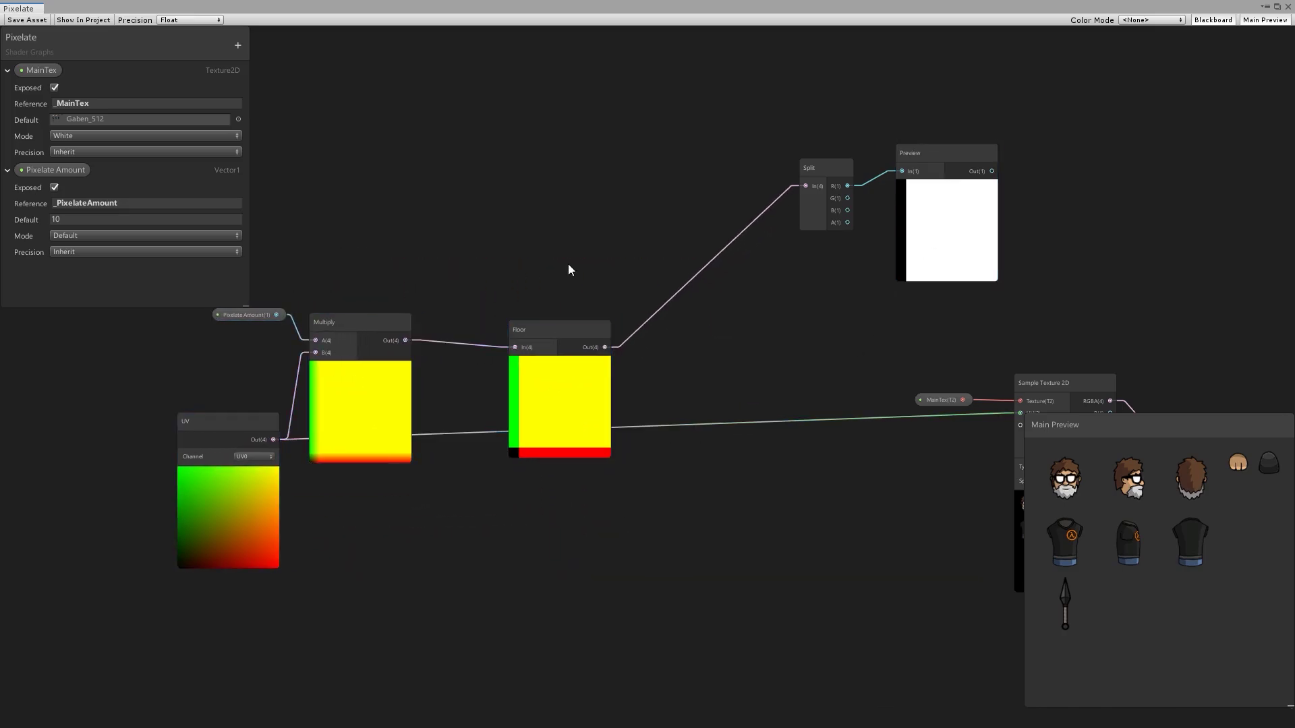
{"action": "key", "text": "space"}
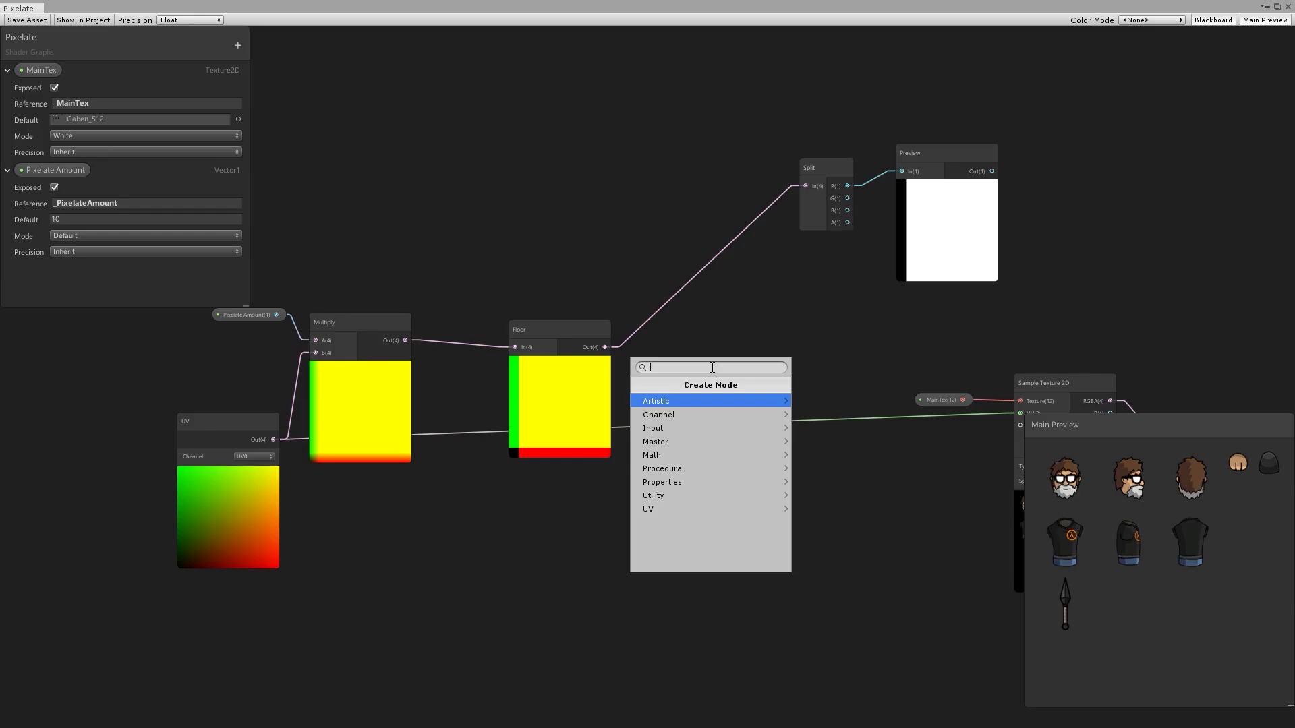
{"action": "type", "text": "divide"}
{"action": "key", "text": "Return"}
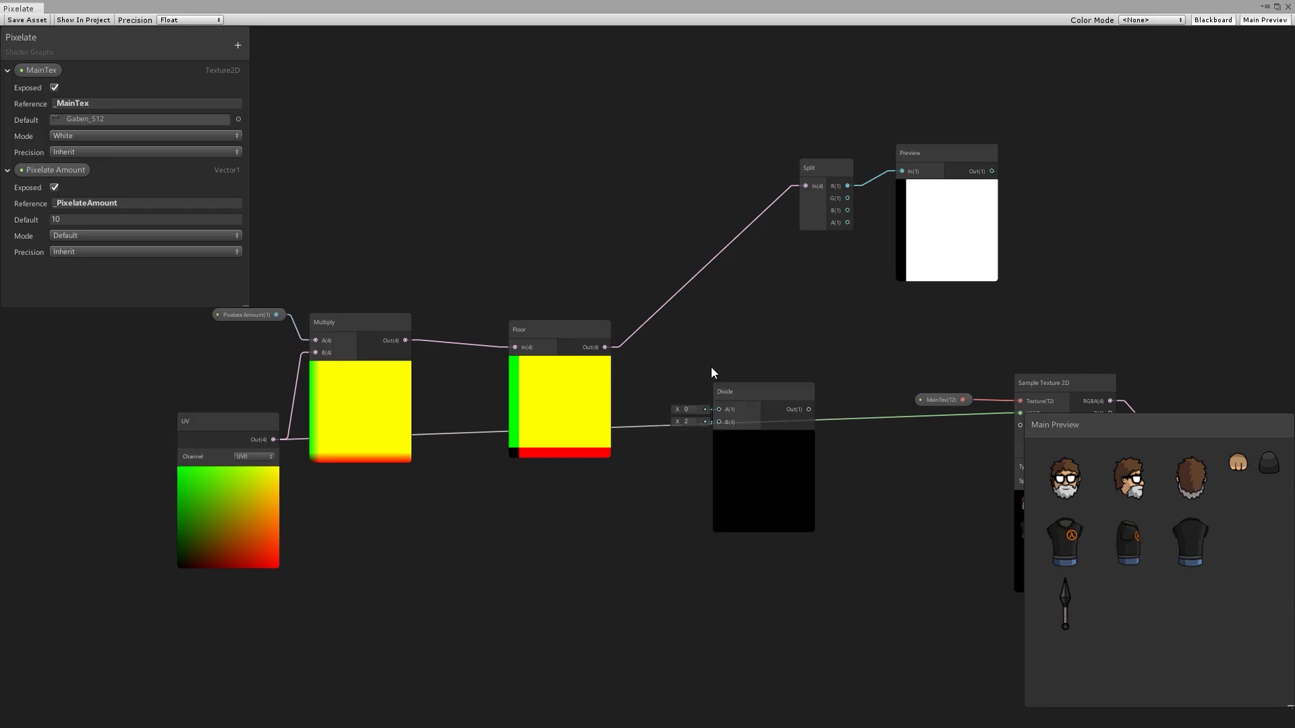
Place Divide beside Floor and connect the Floor output to its A input and Pixelate Amount to its B input
{"action": "left_click_drag", "start_coordinate": [712, 395], "coordinate": [683, 334]}
{"action": "left_click_drag", "start_coordinate": [604, 348], "coordinate": [664, 347]}
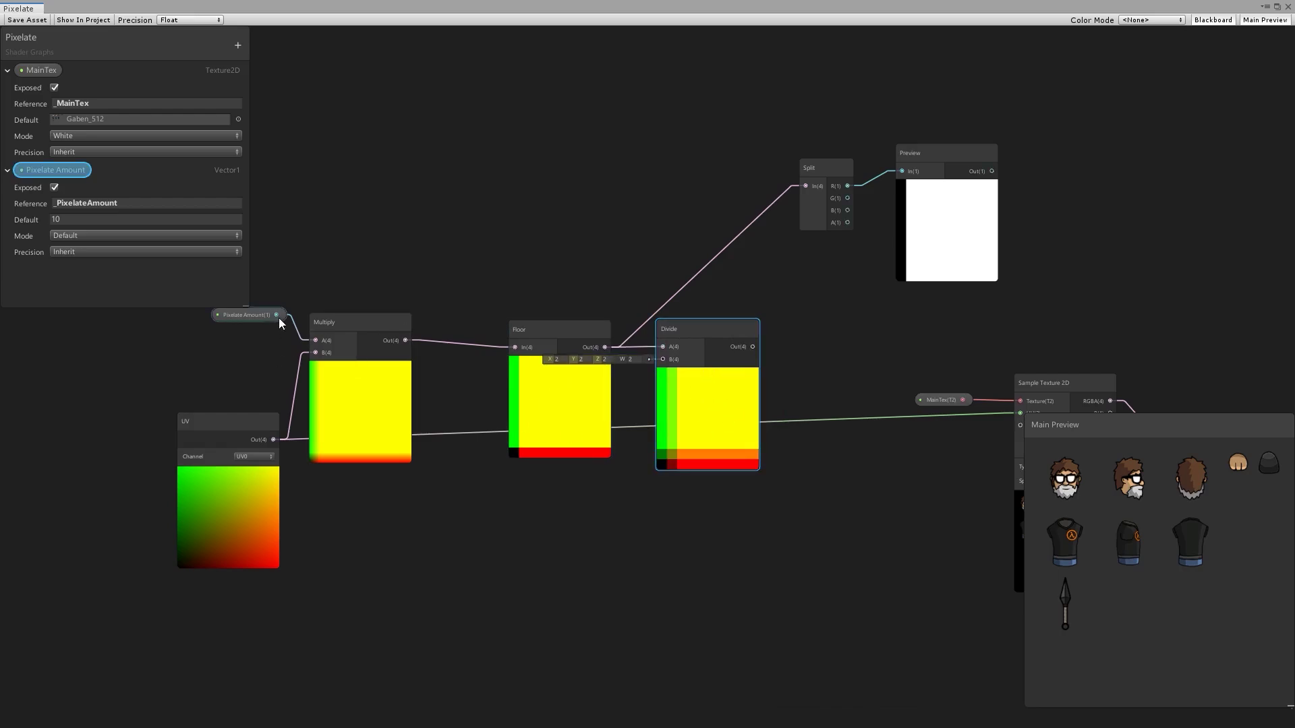
{"action": "left_click_drag", "start_coordinate": [276, 315], "coordinate": [663, 361]}
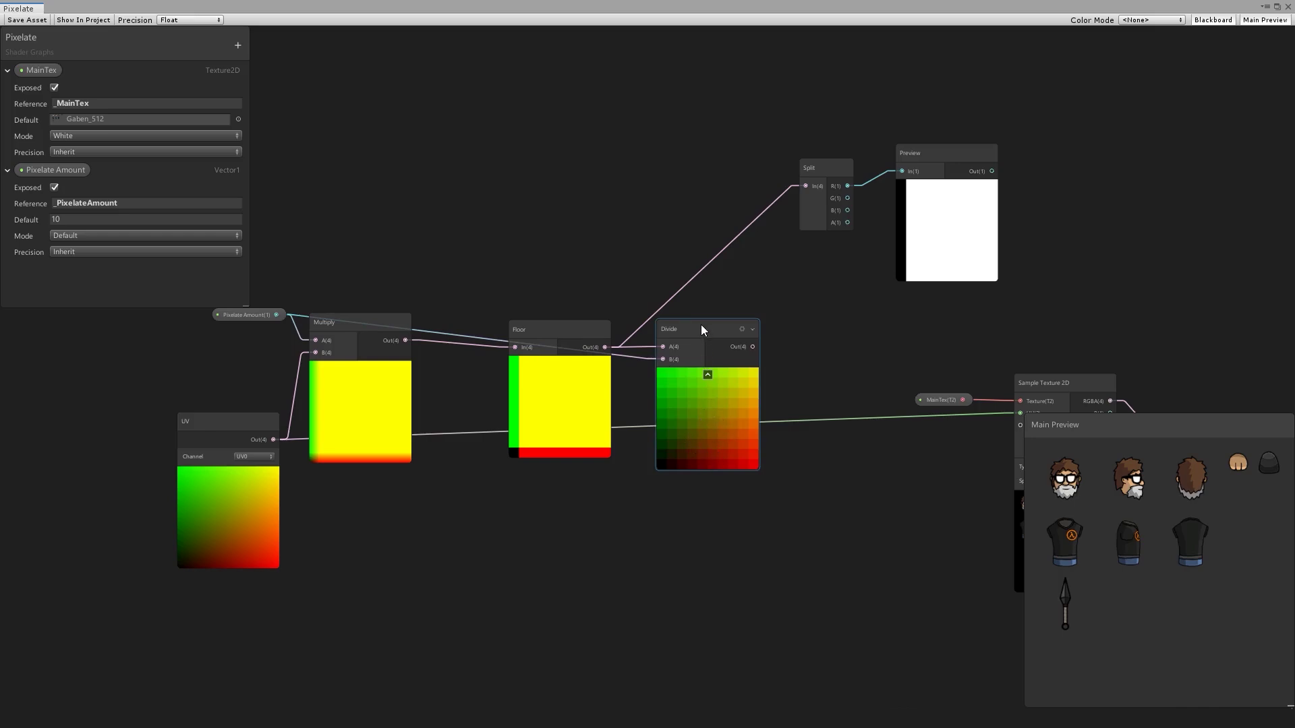
Connect the Divide output to the Split node and to the UV input of the Sample Texture 2D node
{"action": "left_click_drag", "start_coordinate": [701, 330], "coordinate": [804, 185]}
{"action": "left_click", "coordinate": [947, 238]}
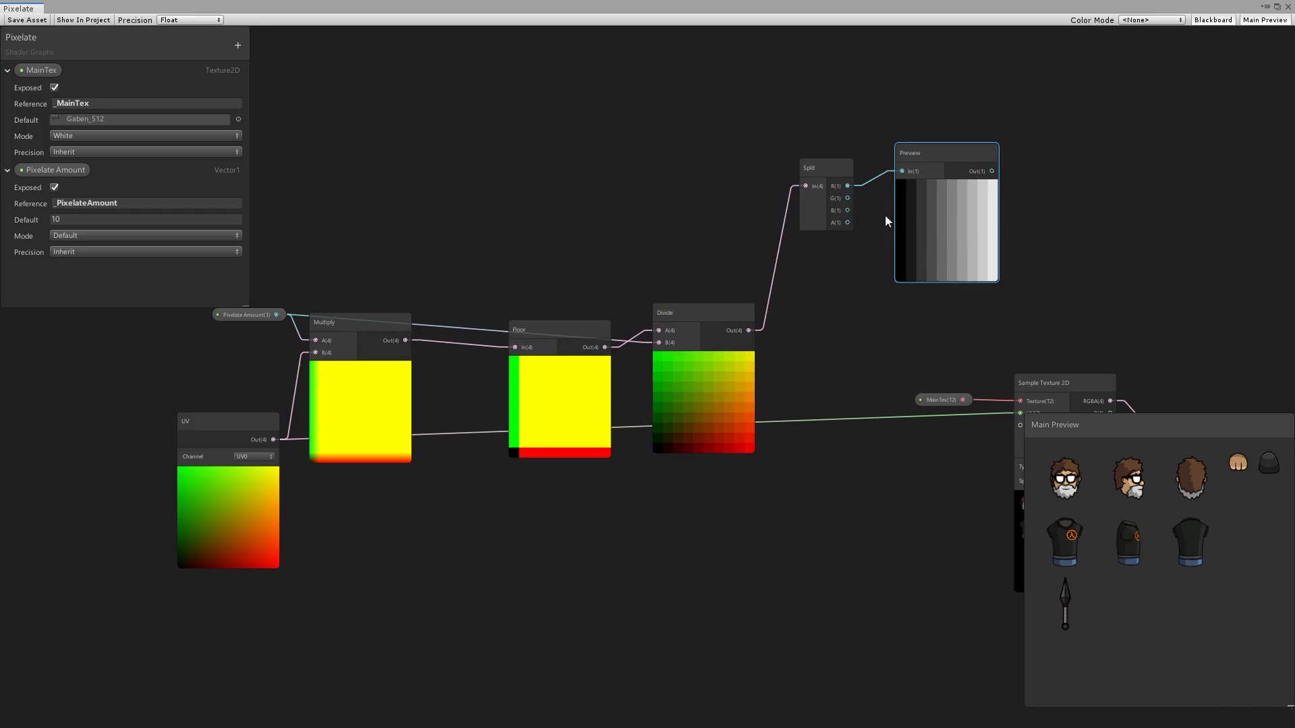
{"action": "mouse_move", "coordinate": [906, 210]}
{"action": "mouse_move", "coordinate": [223, 457]}
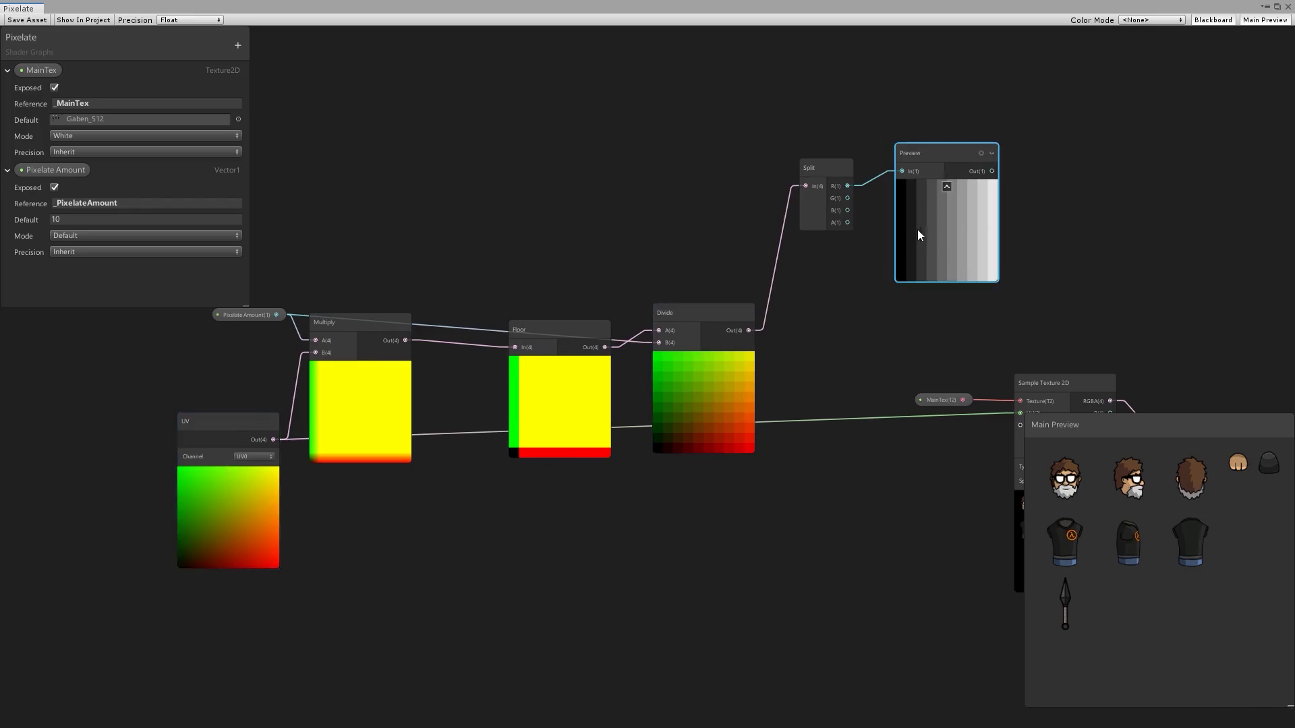
{"action": "scroll", "coordinate": [1034, 347], "scroll_direction": "down", "scroll_amount": 1}
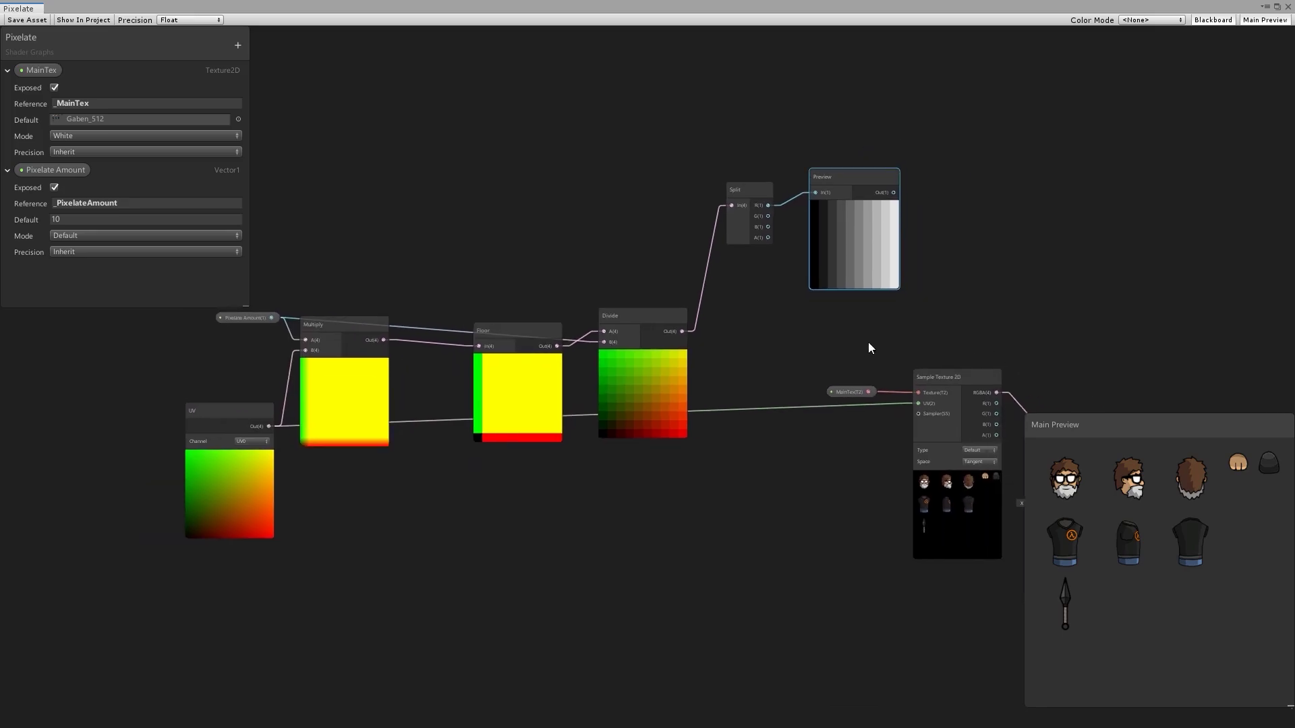
{"action": "left_click_drag", "start_coordinate": [679, 329], "coordinate": [915, 401]}
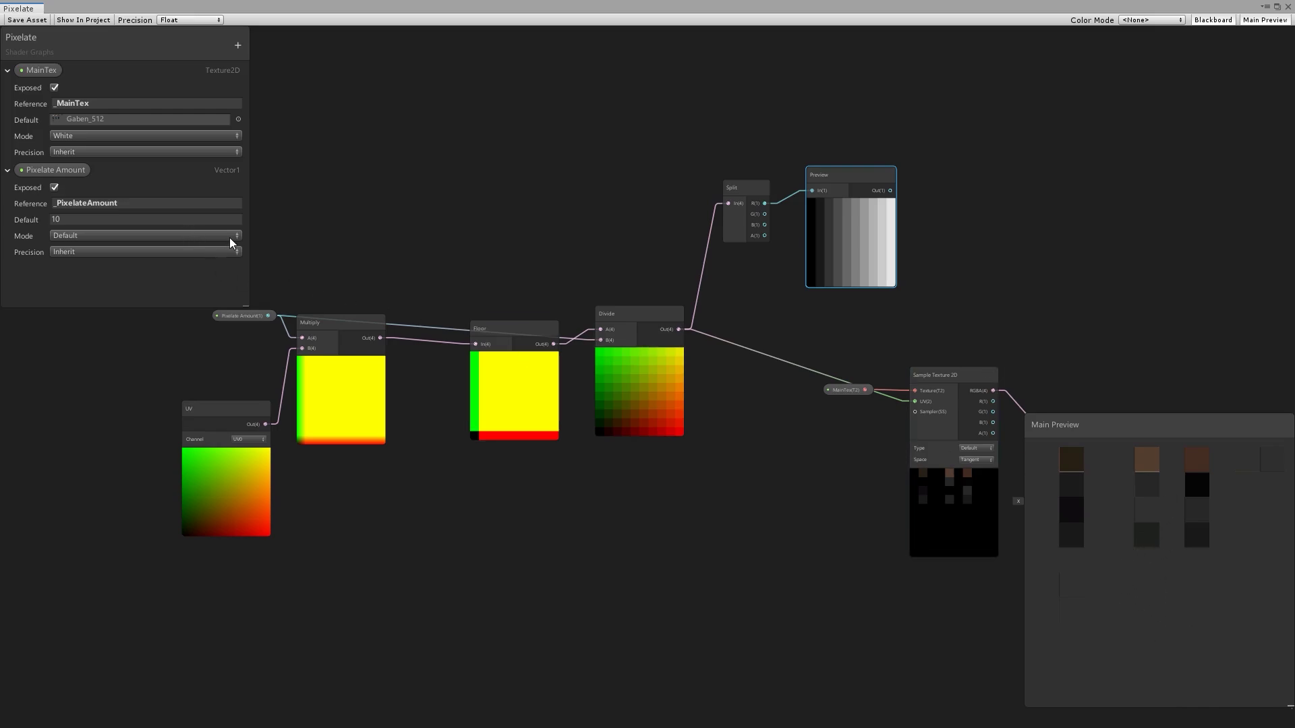
Set the default value of the Pixelate Amount property to 100
{"action": "left_click", "coordinate": [135, 219]}
{"action": "type", "text": "100"}
{"action": "key", "text": "ctrl+a"}
{"action": "type", "text": "100"}
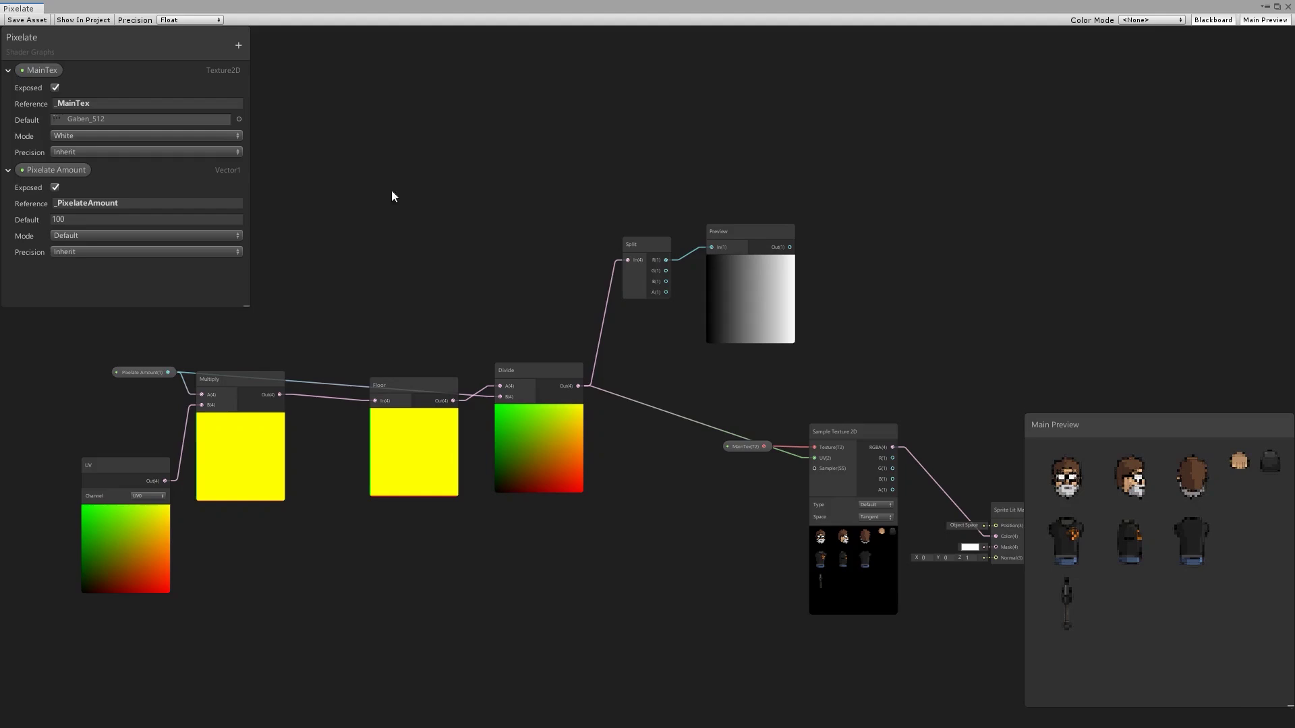
Change the Pixelate Amount property's mode to Slider and set its maximum to 200
{"action": "left_click", "coordinate": [76, 235]}
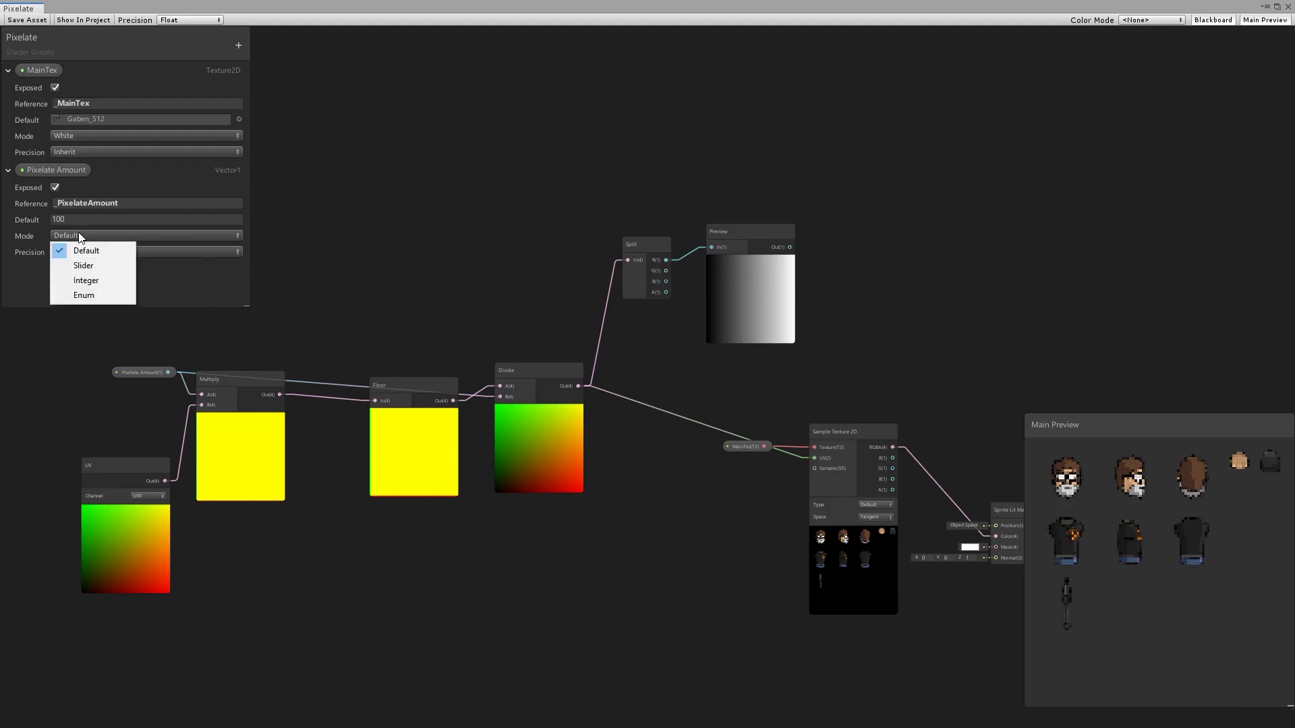
{"action": "left_click", "coordinate": [93, 264]}
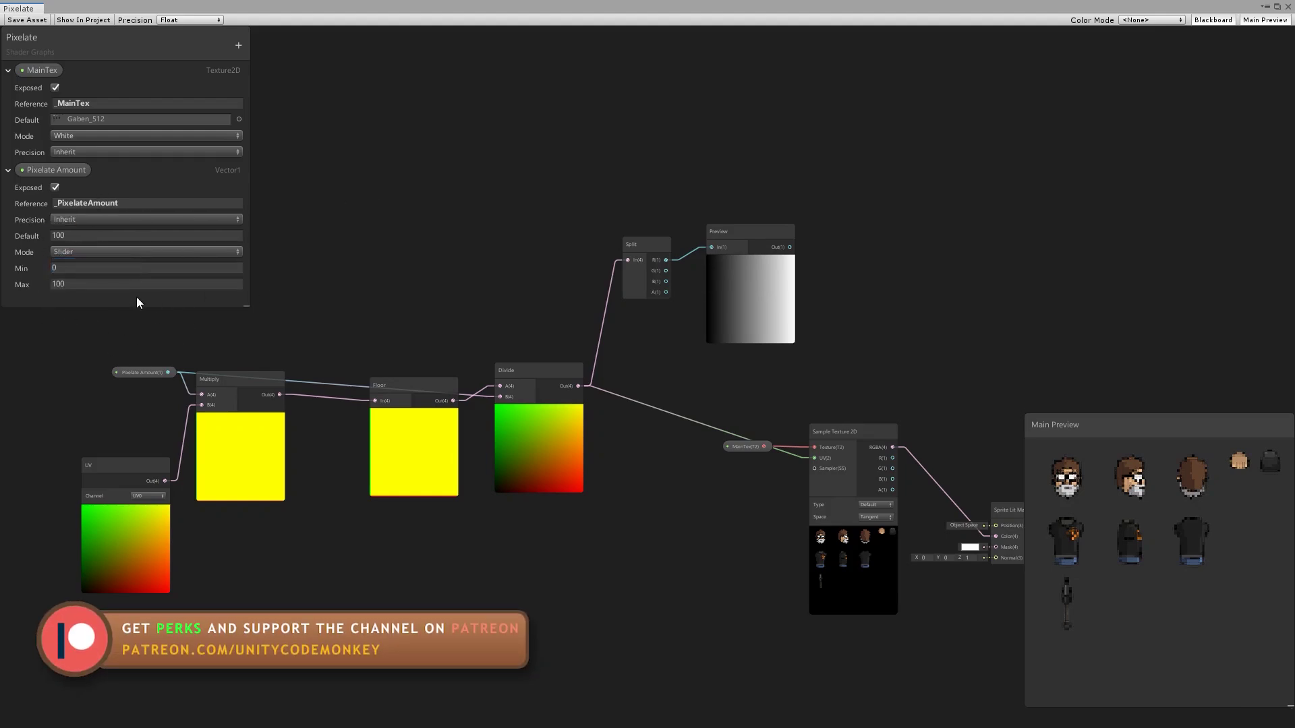
{"action": "left_click", "coordinate": [79, 268]}
{"action": "left_click", "coordinate": [81, 284]}
{"action": "type", "text": "200"}
{"action": "left_click", "coordinate": [432, 241]}
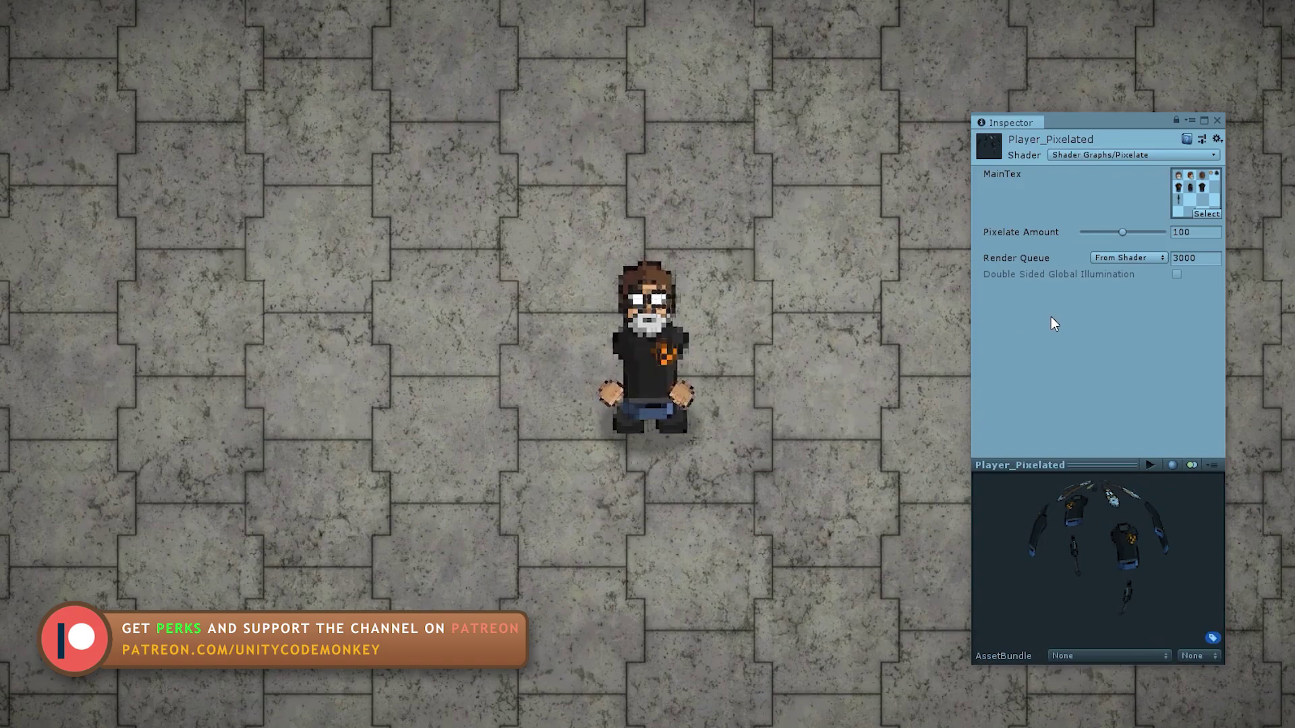
Test the Player_Pixelated material's Pixelate Amount at 58, at 0 and at the slider's maximum
{"action": "mouse_move", "coordinate": [1123, 233]}
{"action": "left_mouse_down"}
{"action": "mouse_move", "coordinate": [1184, 241]}
{"action": "mouse_move", "coordinate": [1107, 248]}
{"action": "left_mouse_up"}
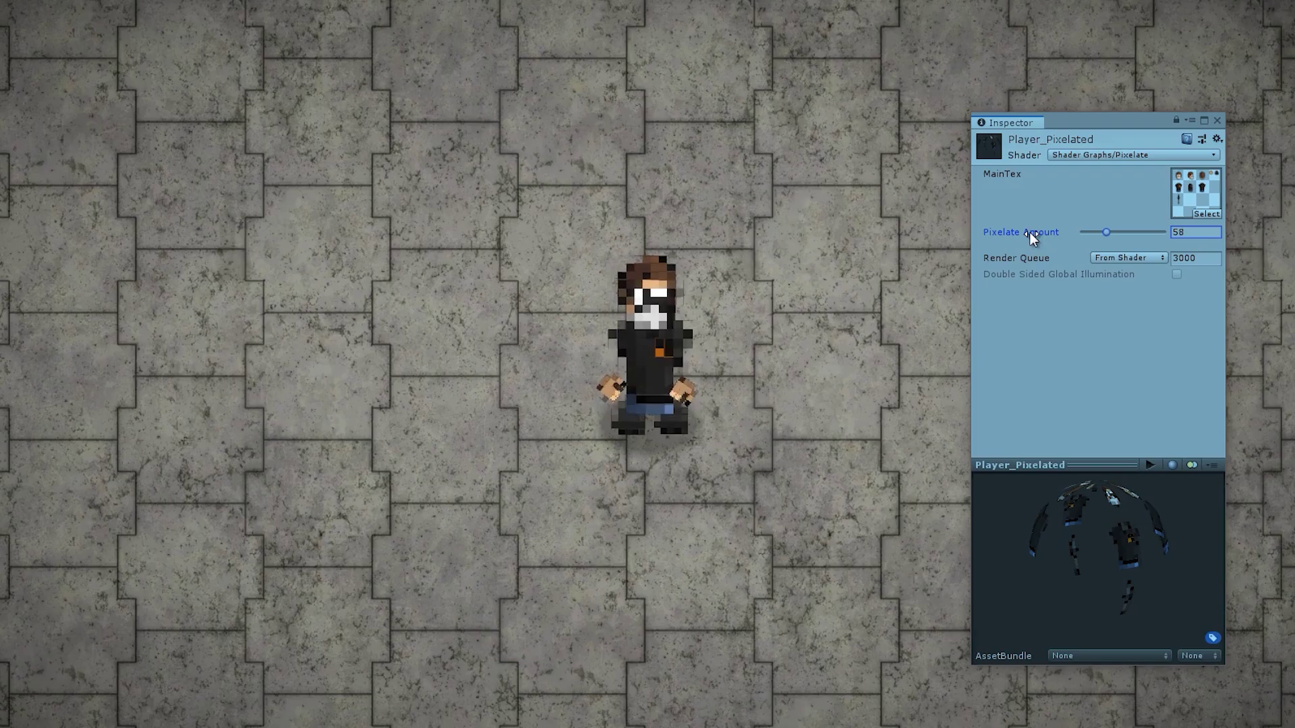
{"action": "left_click_drag", "start_coordinate": [1106, 232], "coordinate": [964, 232]}
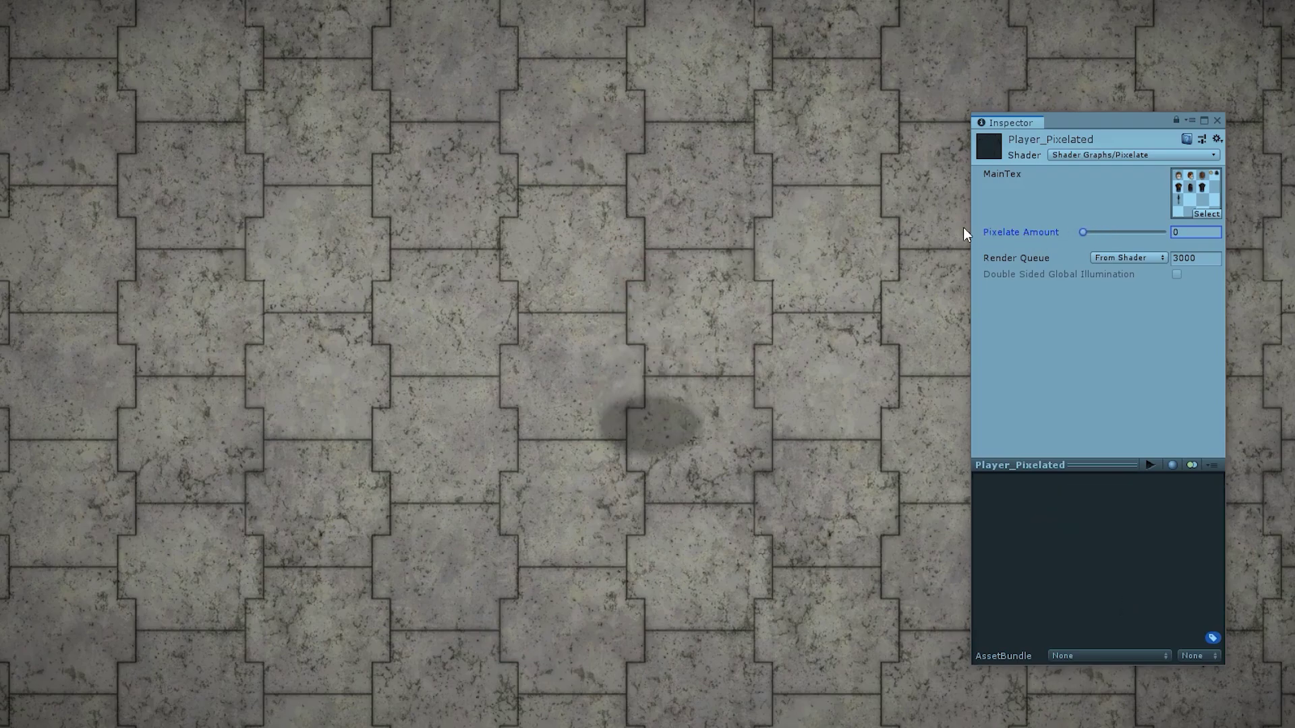
{"action": "left_click_drag", "start_coordinate": [1114, 236], "coordinate": [1280, 237]}
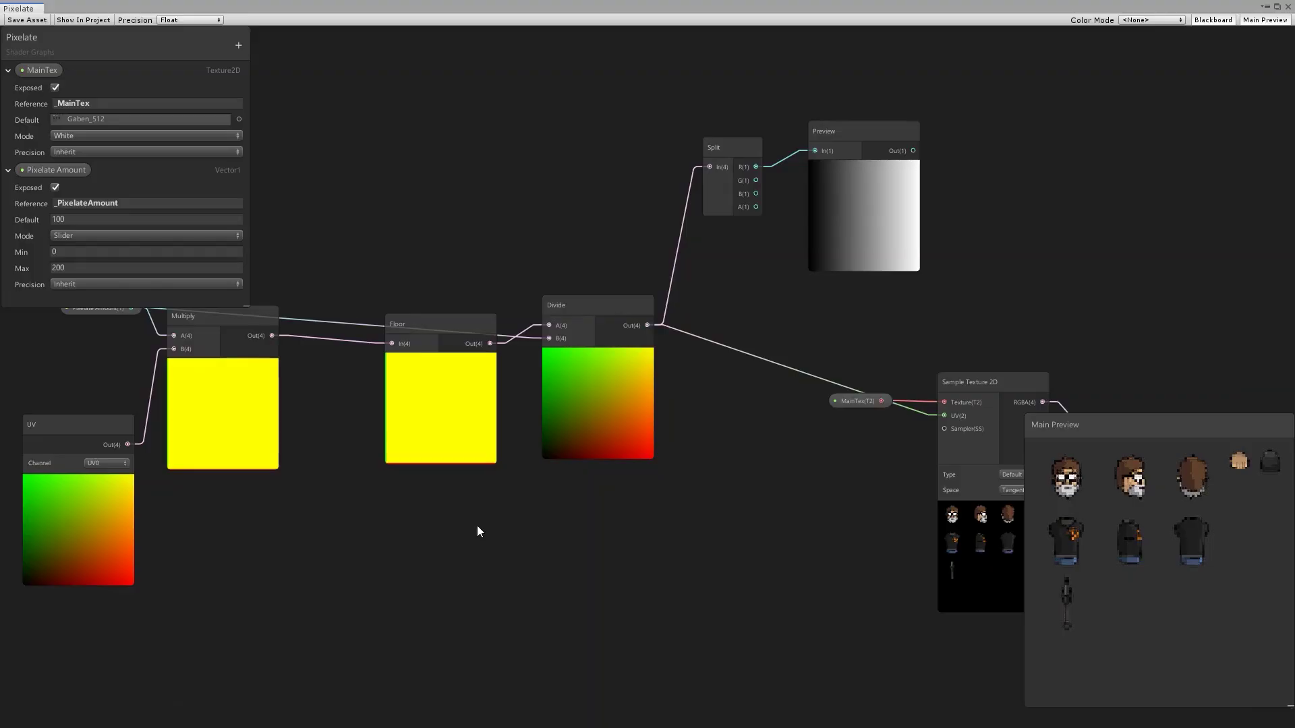
Add a Vector 1 node with X set to 200 and place it above the Pixelate Amount node
{"action": "middle_click_drag", "start_coordinate": [477, 529], "coordinate": [726, 549]}
{"action": "scroll", "coordinate": [725, 544], "scroll_direction": "down", "scroll_amount": 2}
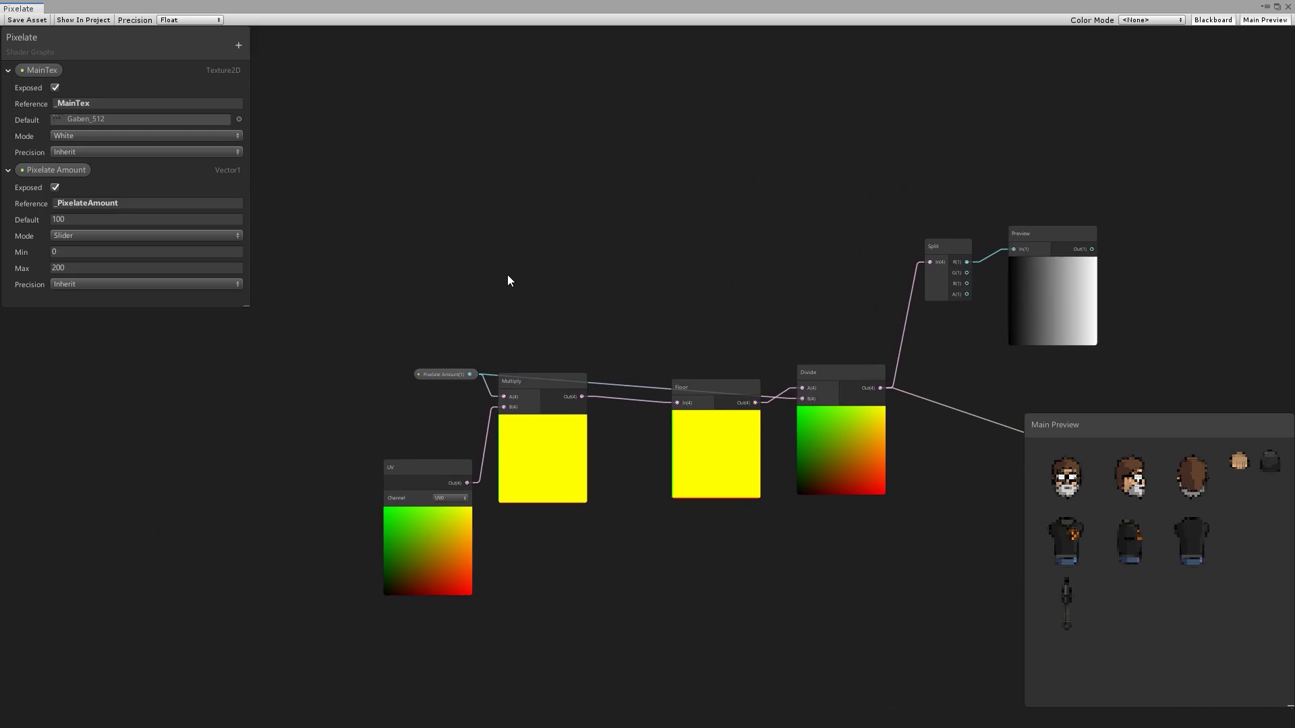
{"action": "key", "text": "space"}
{"action": "type", "text": "vector"}
{"action": "key", "text": "Return"}
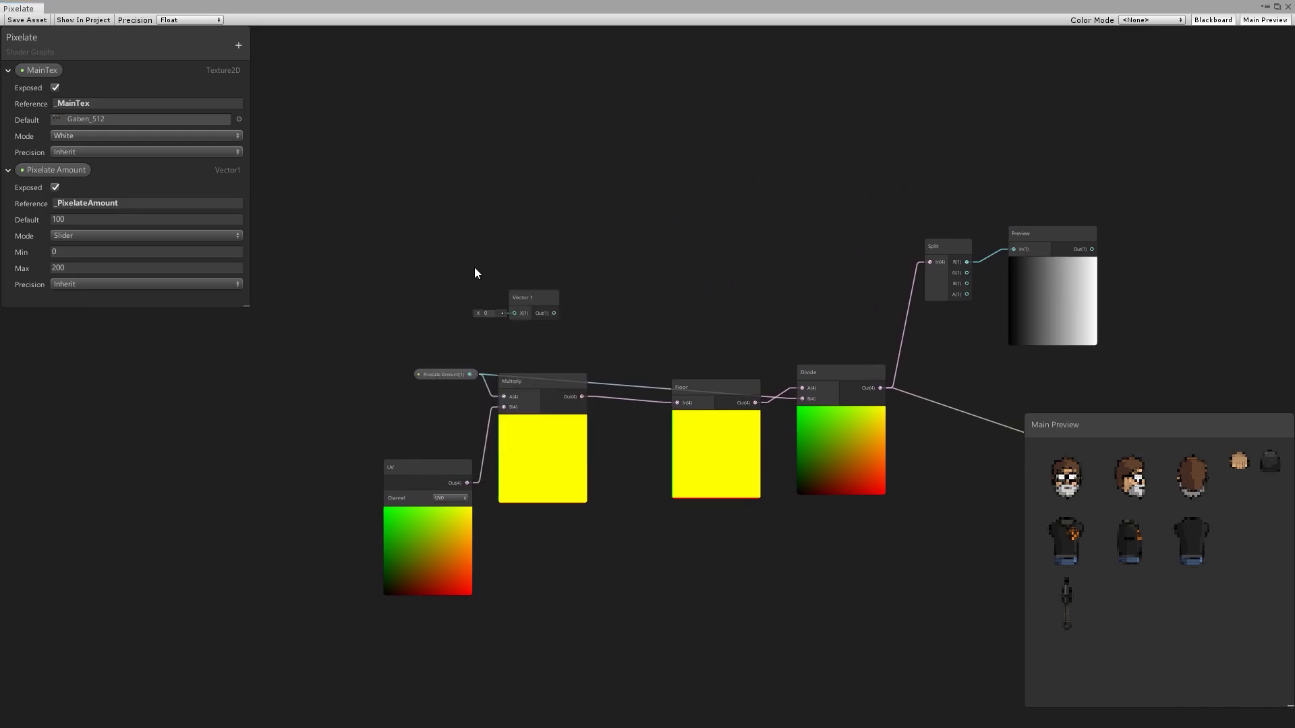
{"action": "scroll", "coordinate": [474, 267], "scroll_direction": "up", "scroll_amount": 2}
{"action": "left_click", "coordinate": [498, 337]}
{"action": "type", "text": "200"}
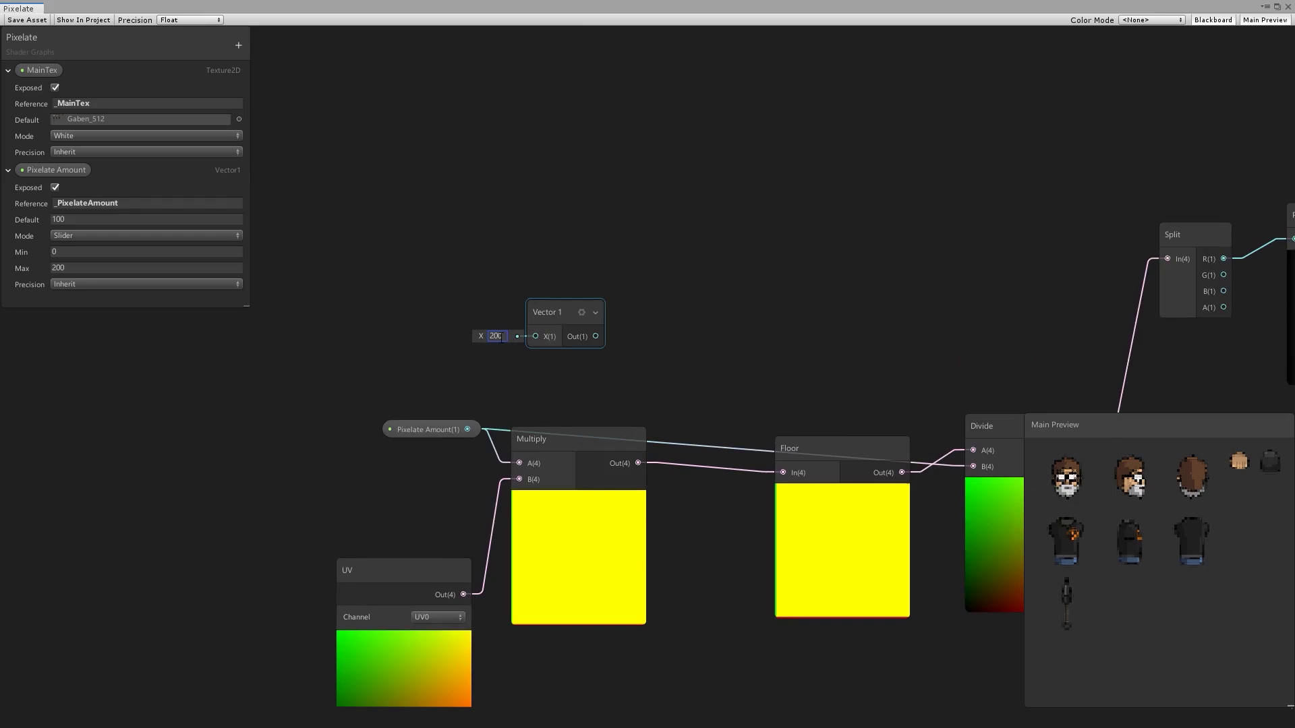
{"action": "left_click_drag", "start_coordinate": [538, 310], "coordinate": [404, 261]}
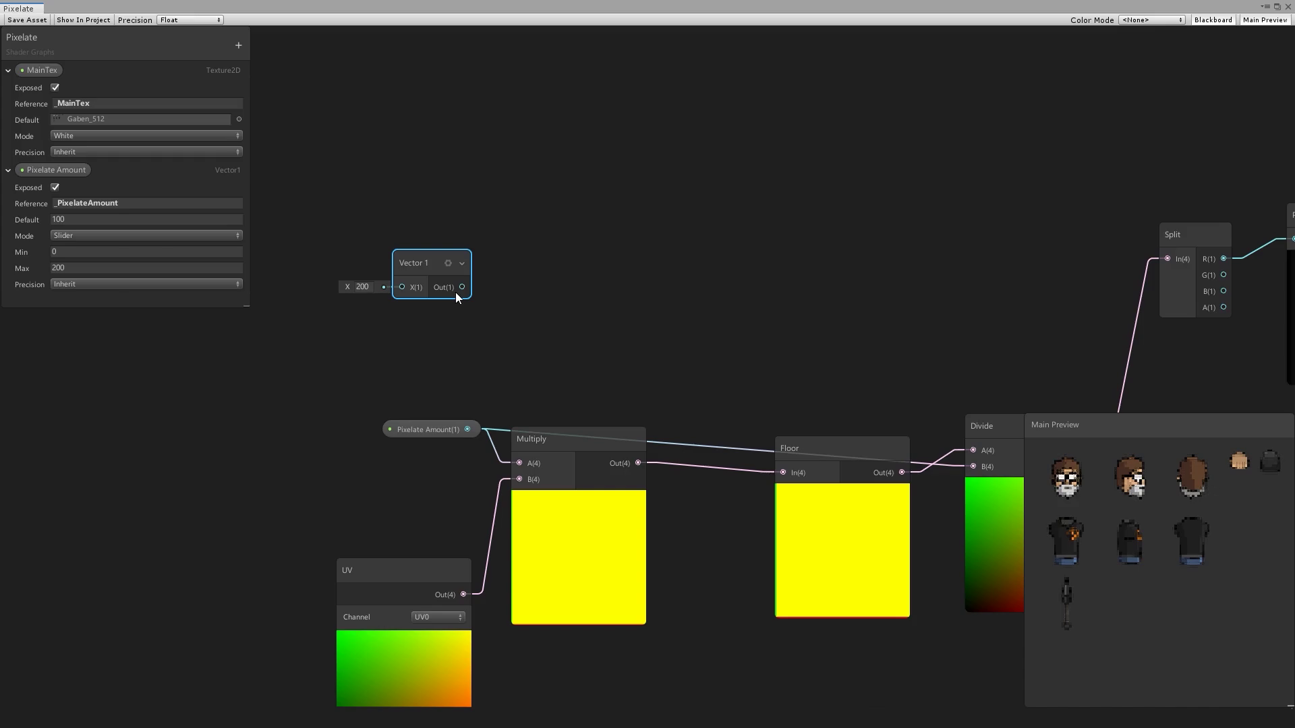
Set the Pixelate Amount property's maximum to 1 and its default to 0.5
{"action": "left_click", "coordinate": [75, 270]}
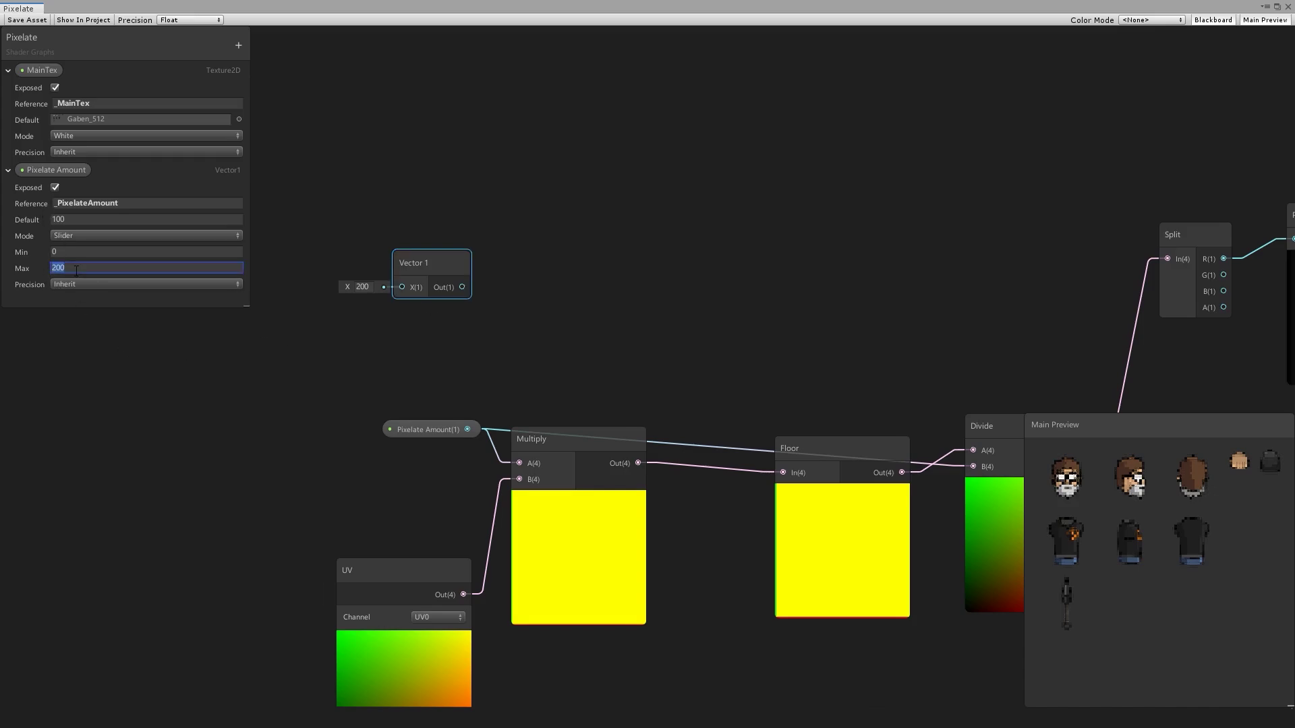
{"action": "type", "text": "1"}
{"action": "key", "text": "Return"}
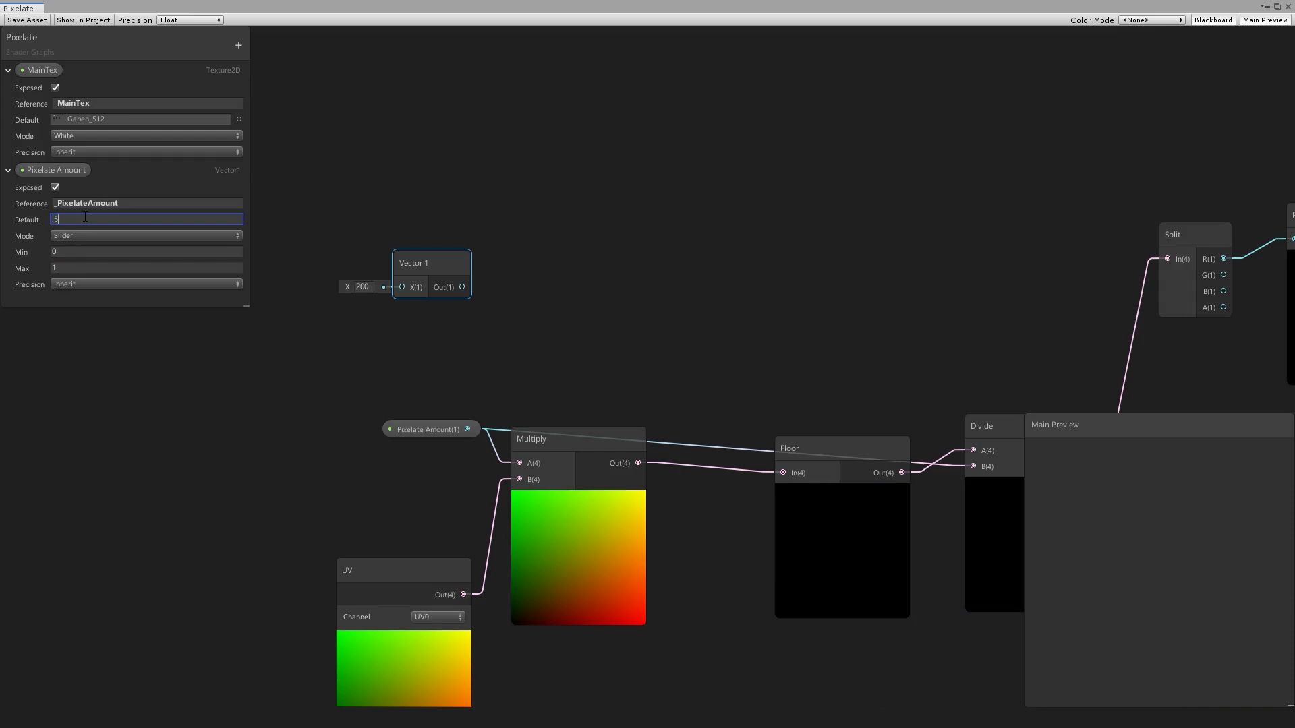
Move the Vector 1 and Pixelate Amount nodes away from Multiply and place Vector 1 closer above Pixelate Amount
{"action": "left_click_drag", "start_coordinate": [339, 216], "coordinate": [478, 434]}
{"action": "left_click_drag", "start_coordinate": [424, 429], "coordinate": [319, 428]}
{"action": "left_click", "coordinate": [444, 327]}
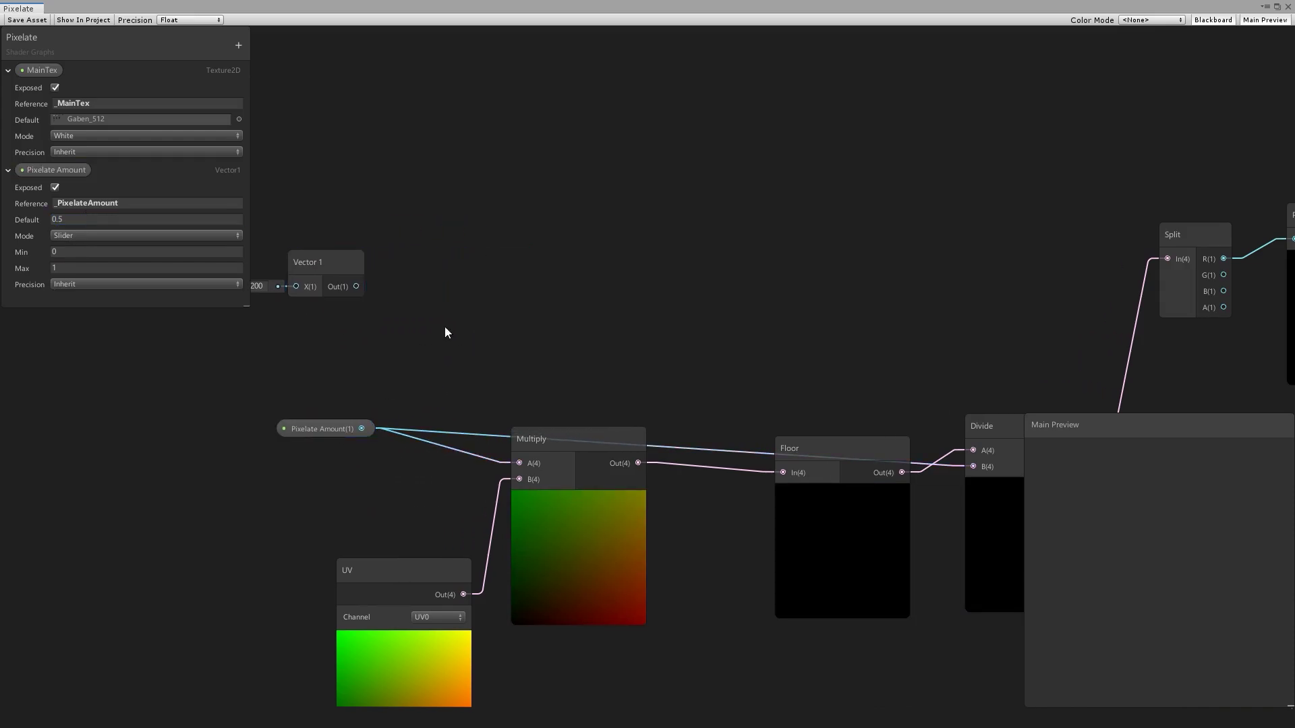
{"action": "left_click_drag", "start_coordinate": [330, 258], "coordinate": [356, 306]}
{"action": "left_click", "coordinate": [485, 308]}
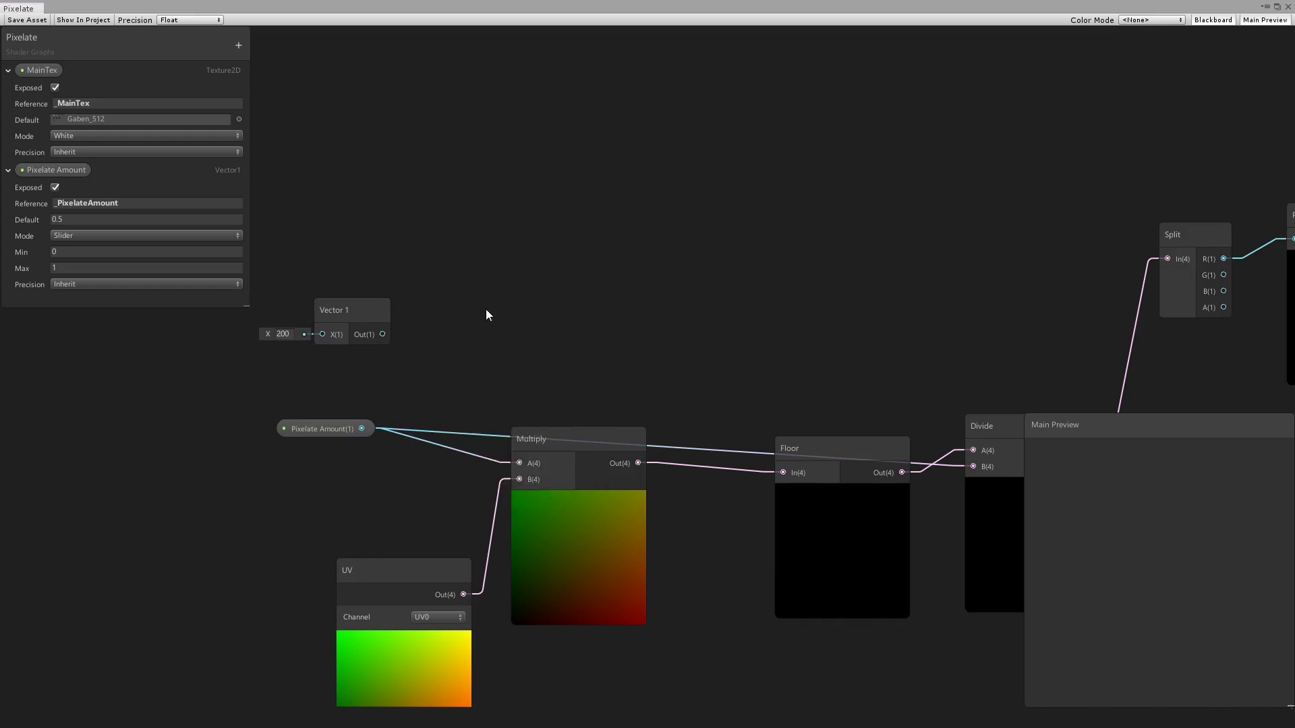
Add a Multiply node taking Vector 1 as A and Pixelate Amount as B, and feed it into the UV Multiply node's A input
{"action": "key", "text": "ctrl+v"}
{"action": "left_click", "coordinate": [556, 397]}
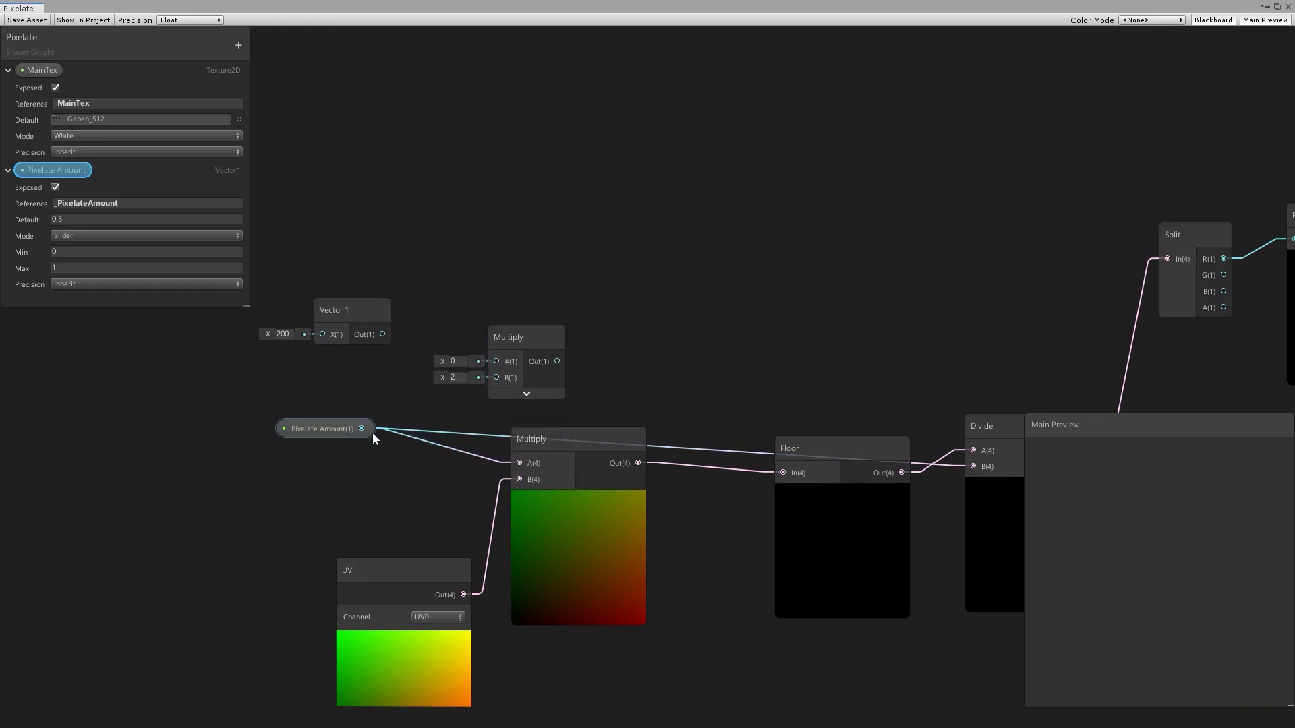
{"action": "left_click_drag", "start_coordinate": [362, 428], "coordinate": [497, 378]}
{"action": "left_click_drag", "start_coordinate": [388, 337], "coordinate": [449, 336]}
{"action": "left_click_drag", "start_coordinate": [286, 272], "coordinate": [463, 435]}
{"action": "left_click_drag", "start_coordinate": [462, 344], "coordinate": [511, 463]}
{"action": "left_click", "coordinate": [413, 446]}
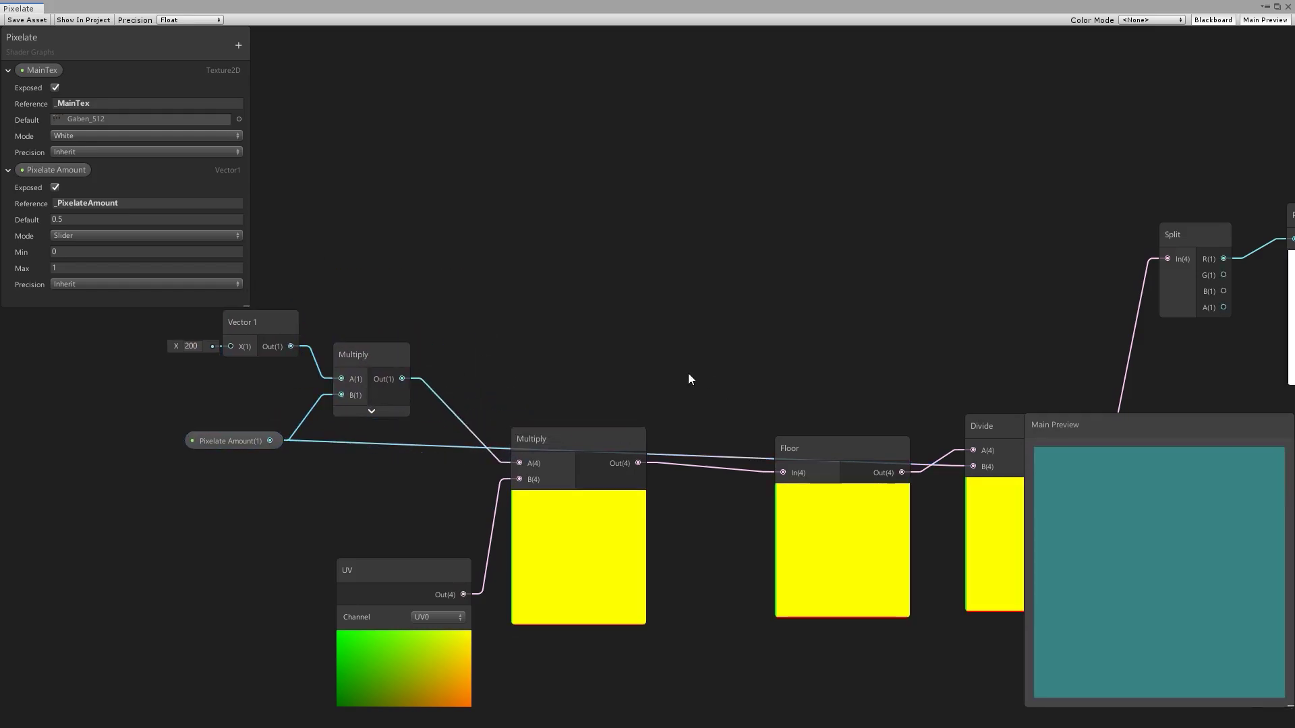
Connect the new Multiply node's output to Divide's B input and tidy the positions of the Divide and Floor nodes
{"action": "scroll", "coordinate": [688, 374], "scroll_direction": "down", "scroll_amount": 1}
{"action": "middle_click_drag", "start_coordinate": [688, 373], "coordinate": [419, 371]}
{"action": "left_click_drag", "start_coordinate": [215, 373], "coordinate": [710, 450]}
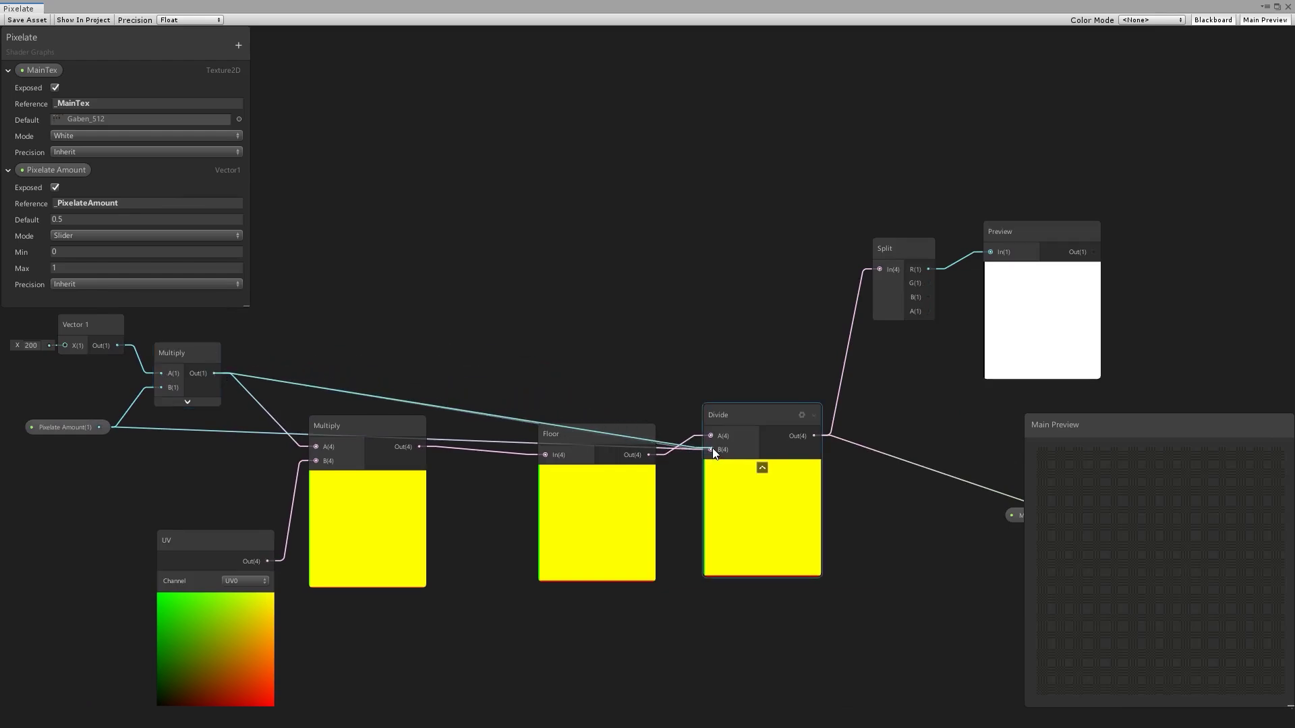
{"action": "left_click_drag", "start_coordinate": [767, 416], "coordinate": [753, 371]}
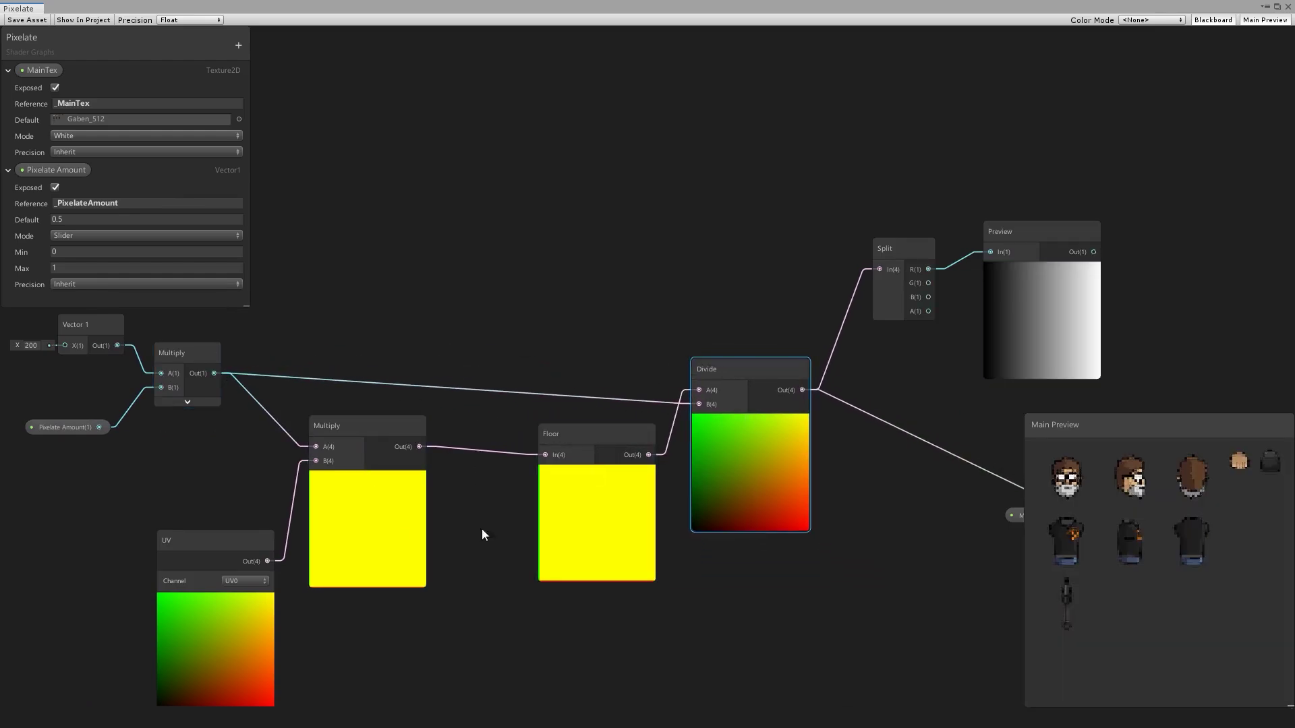
{"action": "left_click_drag", "start_coordinate": [618, 539], "coordinate": [607, 538], "text": "shift"}
Add a One Minus node above the graph's Multiply nodes and collapse its preview
{"action": "left_click", "coordinate": [577, 336]}
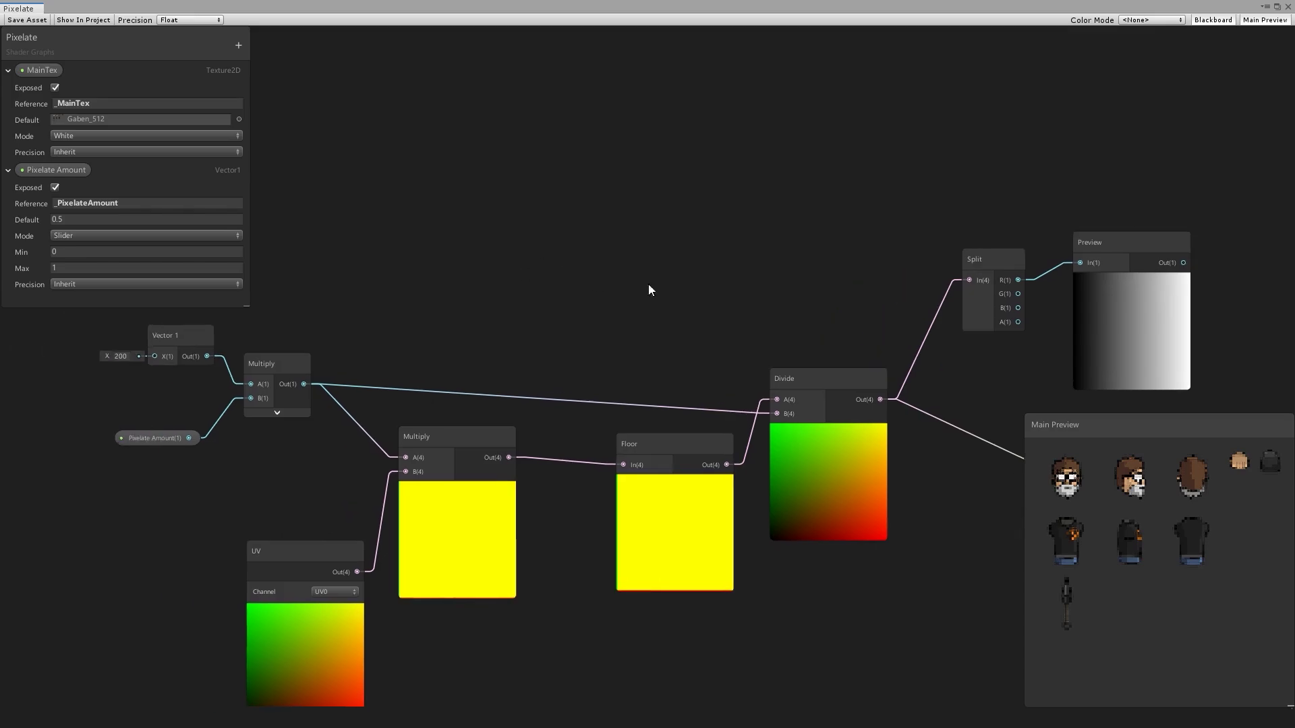
{"action": "key", "text": "space"}
{"action": "type", "text": "one"}
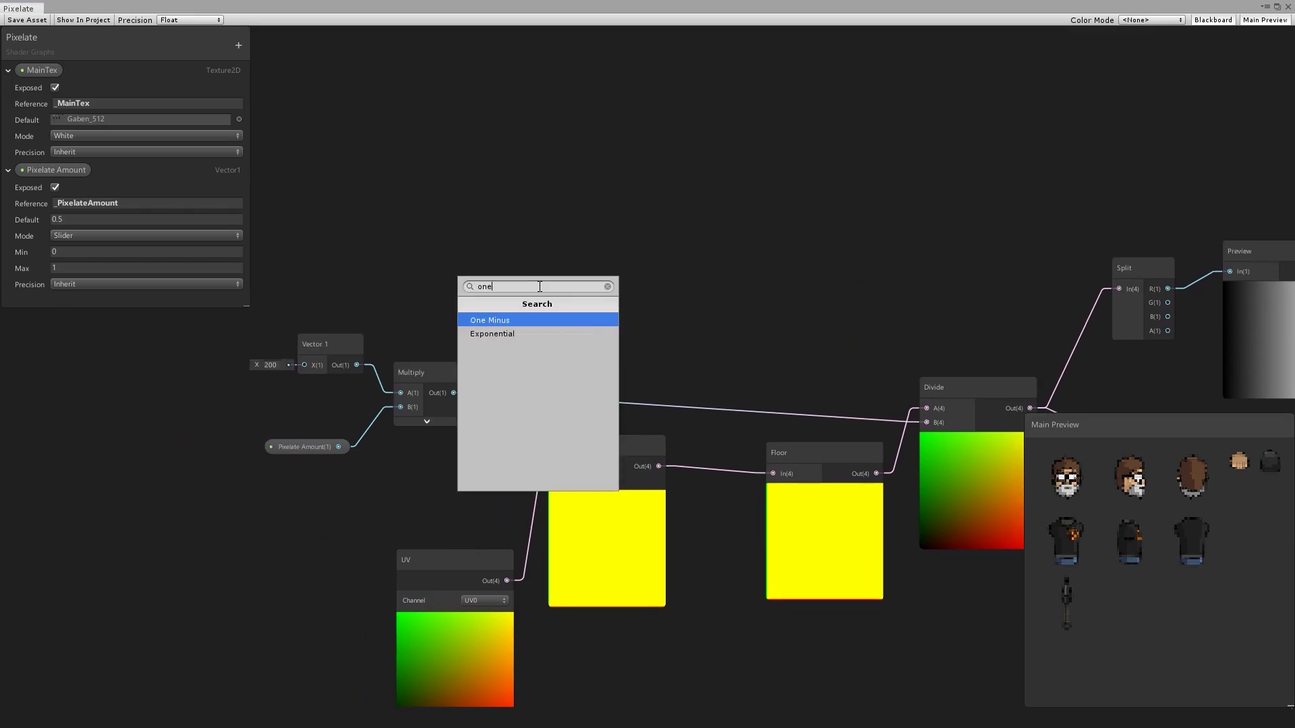
{"action": "key", "text": "Return"}
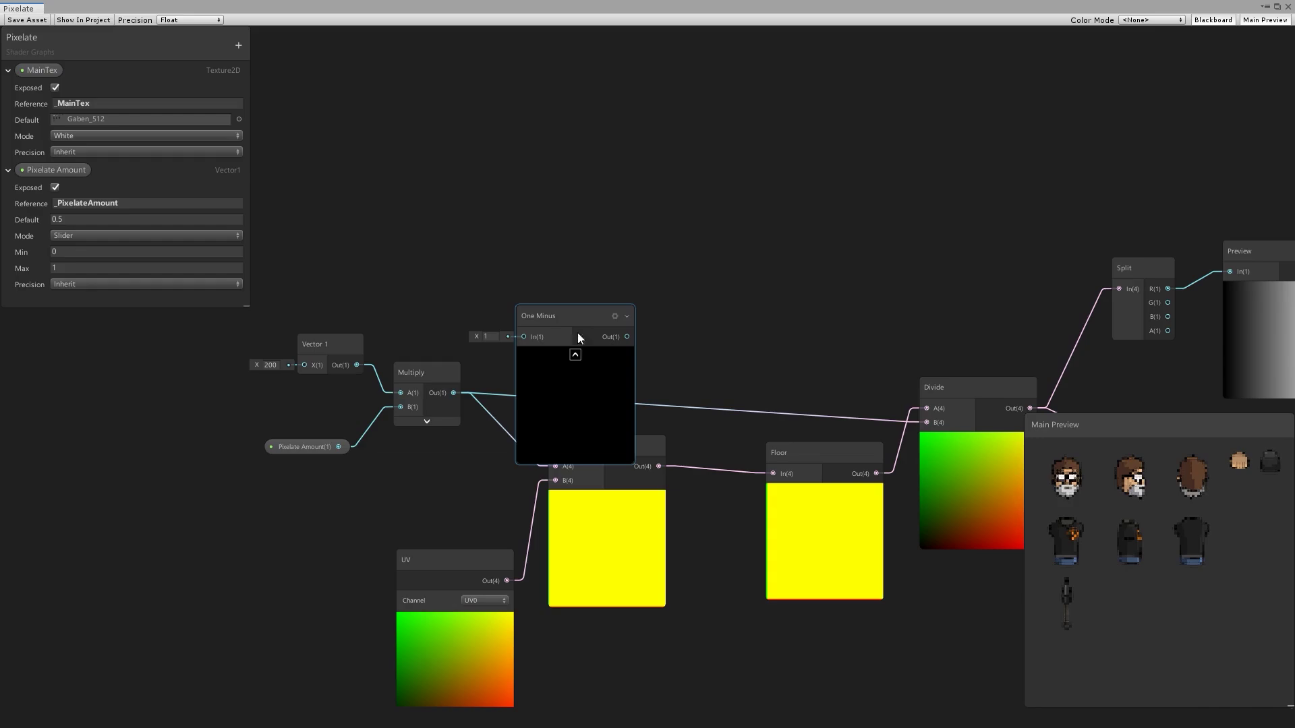
{"action": "left_click", "coordinate": [575, 356]}
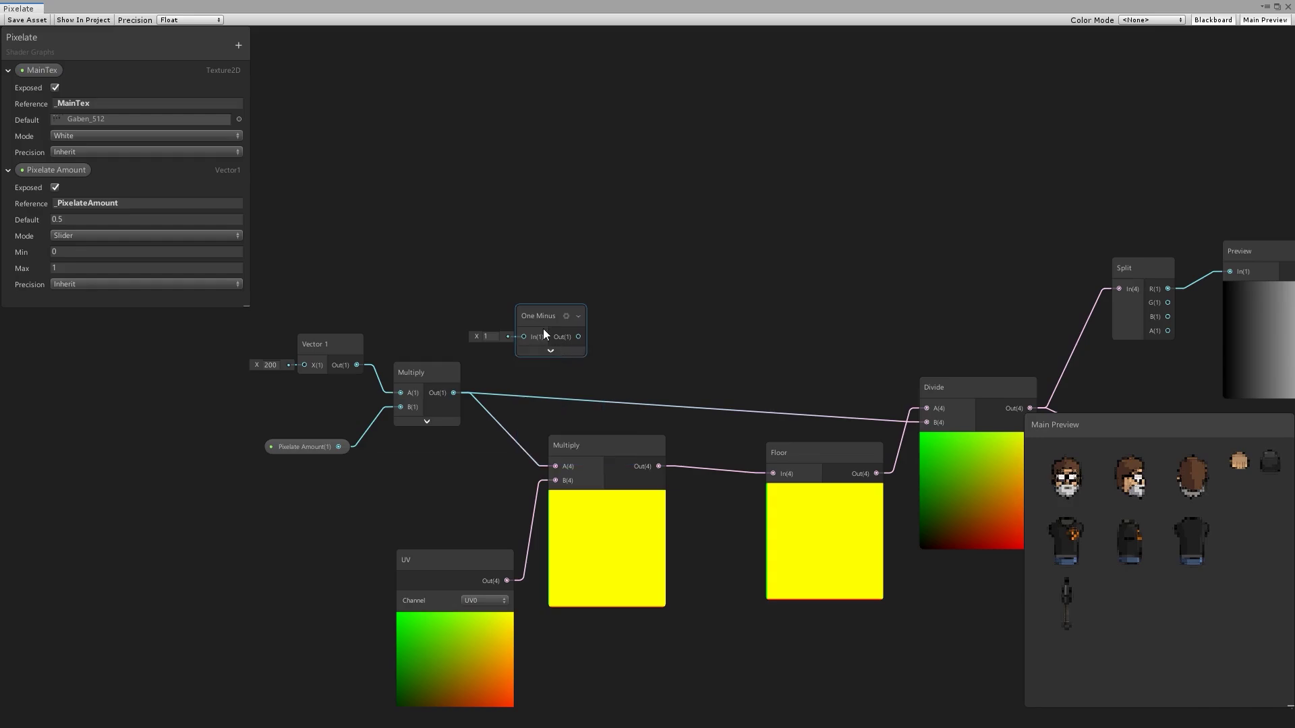
{"action": "left_click", "coordinate": [506, 303]}
Insert the One Minus node between Pixelate Amount and the first Multiply node's B input, placing it below Vector 1
{"action": "middle_click_drag", "start_coordinate": [320, 458], "coordinate": [565, 419]}
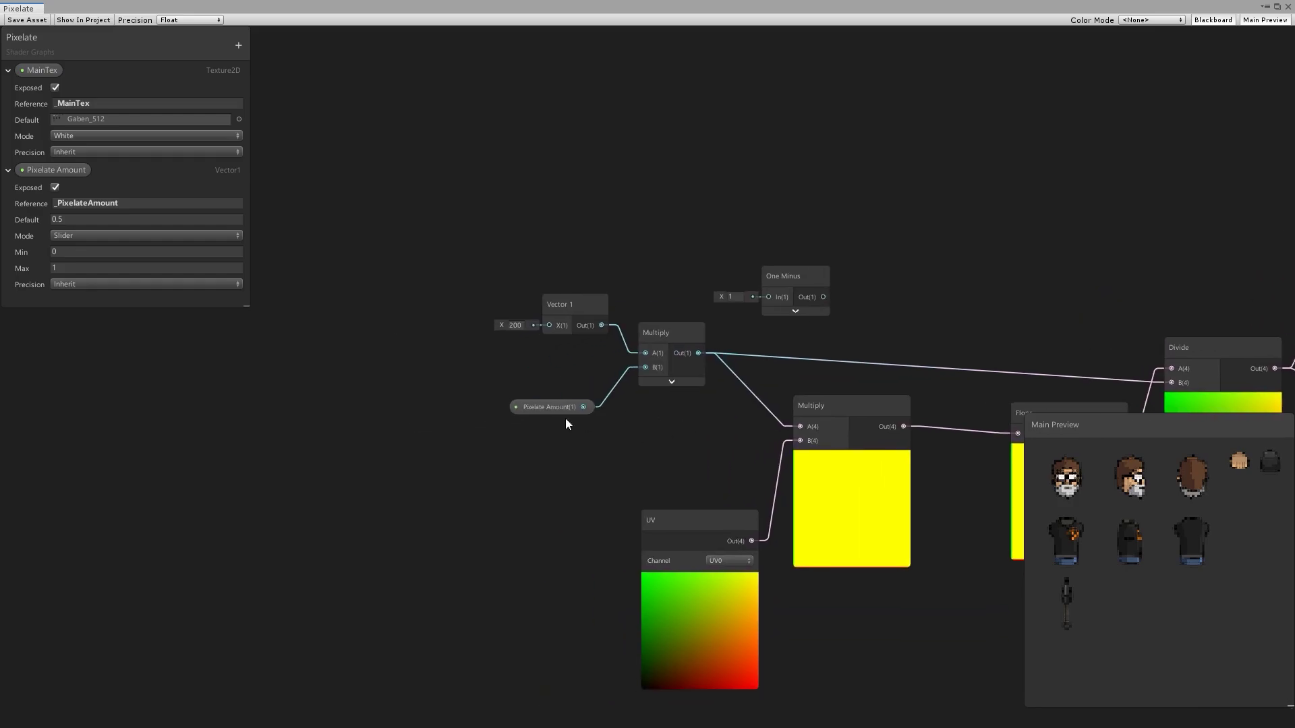
{"action": "left_click_drag", "start_coordinate": [564, 408], "coordinate": [459, 413]}
{"action": "left_click_drag", "start_coordinate": [798, 276], "coordinate": [577, 401]}
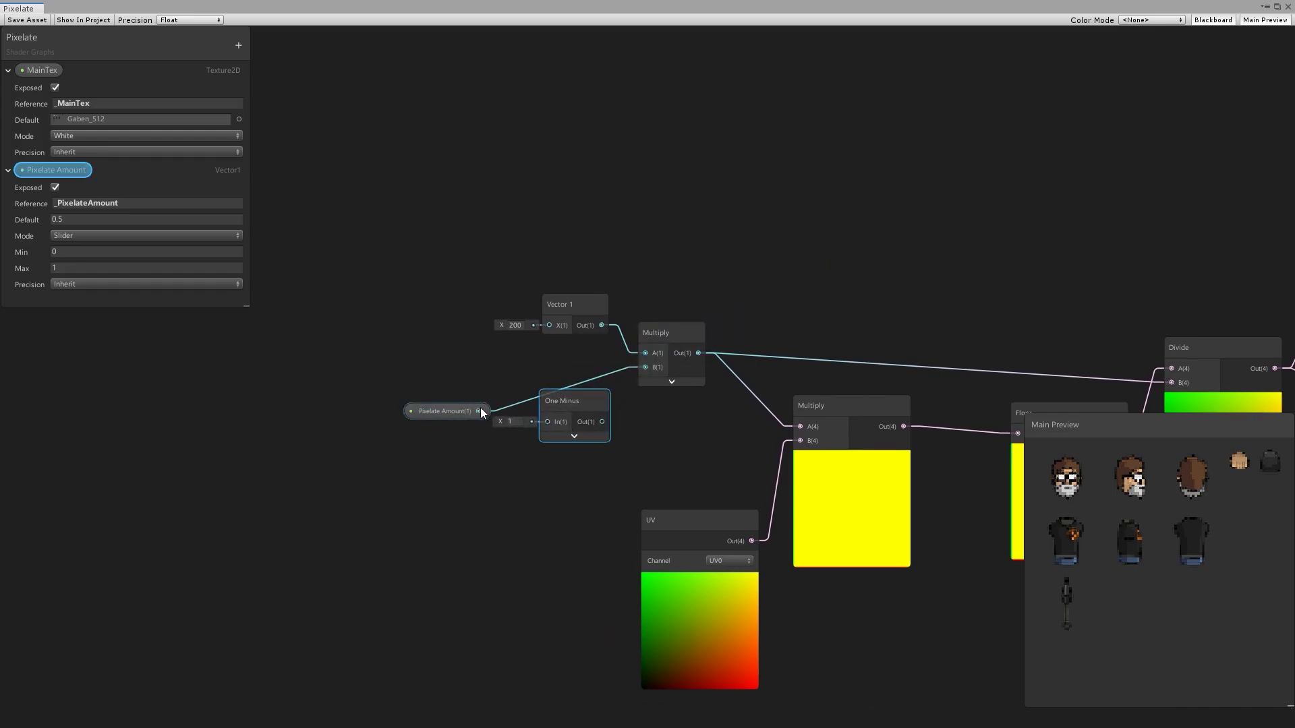
{"action": "left_click_drag", "start_coordinate": [480, 410], "coordinate": [646, 366]}
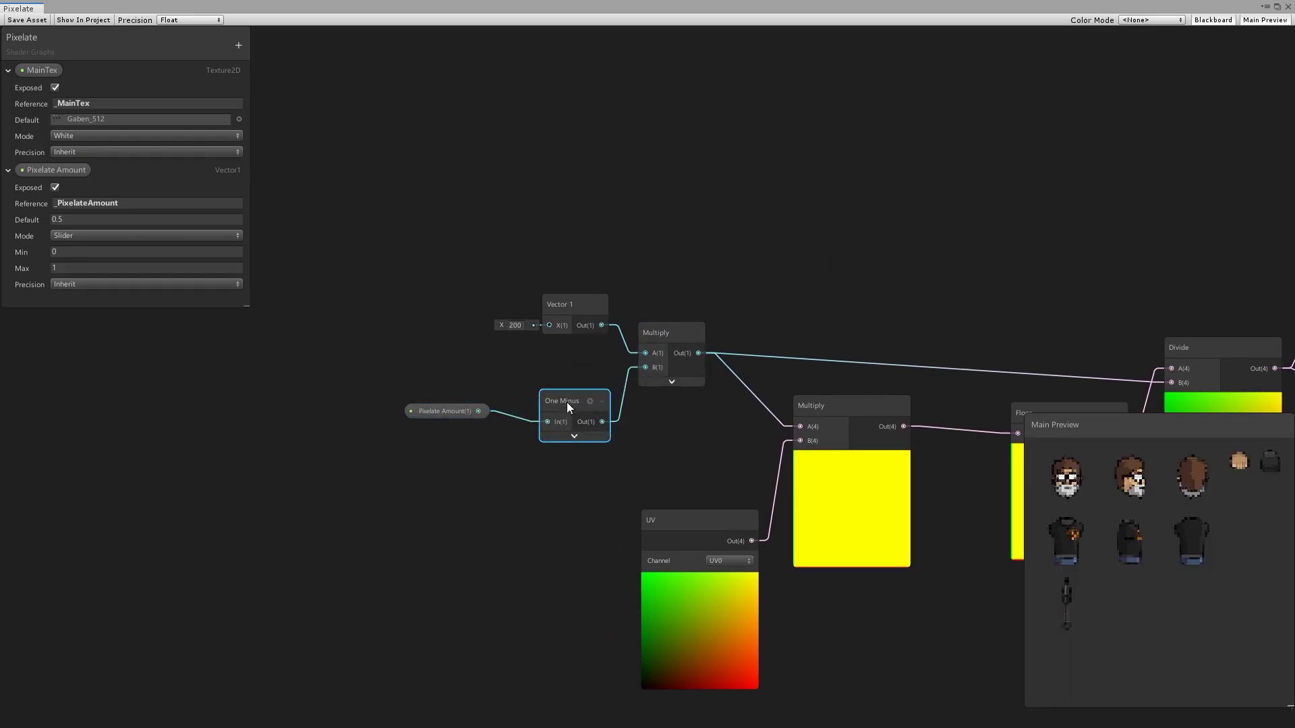
{"action": "left_click_drag", "start_coordinate": [566, 402], "coordinate": [559, 387]}
{"action": "left_click", "coordinate": [741, 296]}
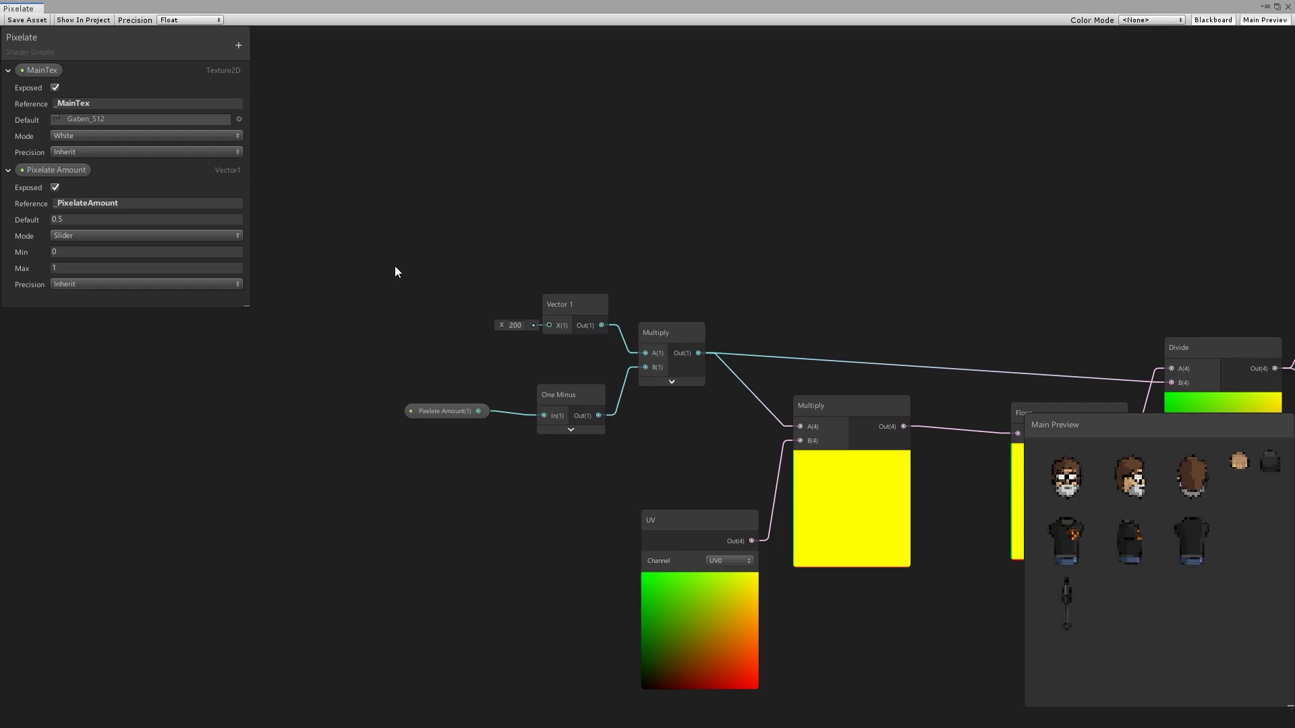
Test the Pixelate Amount property's default at 0.1, 1 and 0
{"action": "middle_click_drag", "start_coordinate": [717, 236], "coordinate": [461, 258]}
{"action": "left_click", "coordinate": [98, 218]}
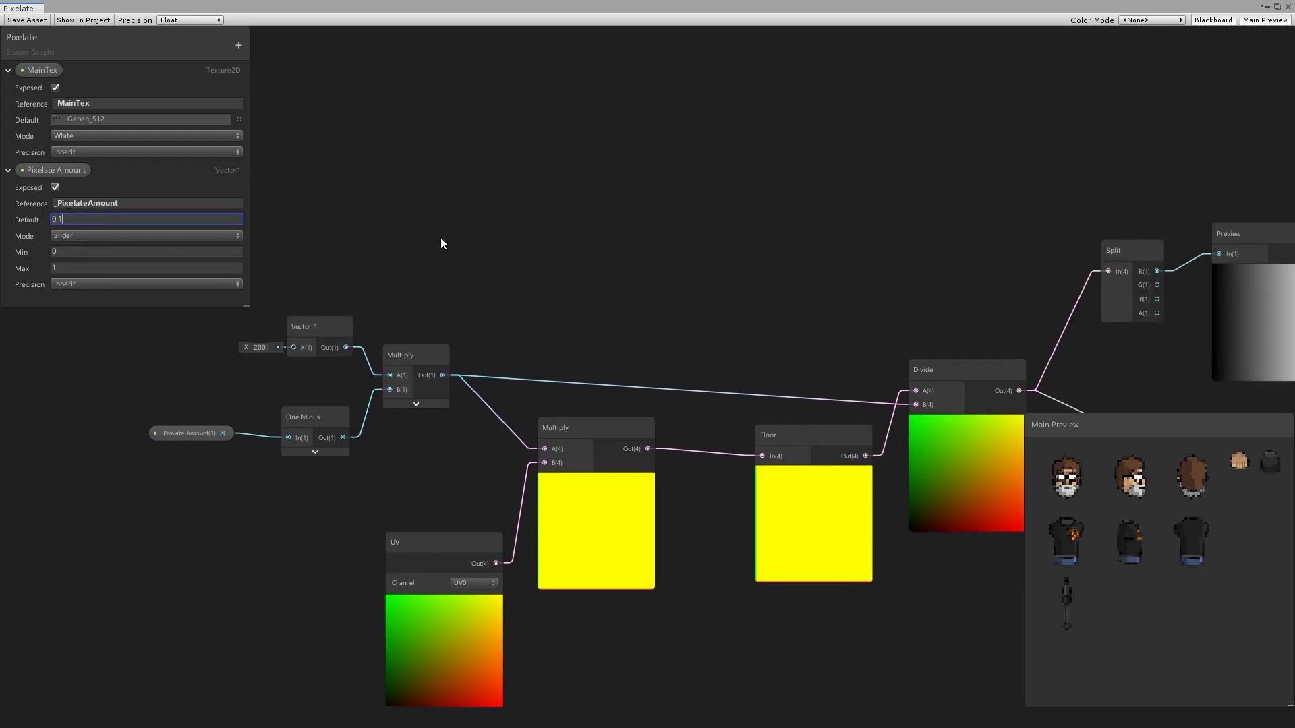
{"action": "type", "text": "0.1"}
{"action": "key", "text": "Return"}
{"action": "left_click", "coordinate": [79, 223]}
{"action": "type", "text": "1"}
{"action": "key", "text": "Return"}
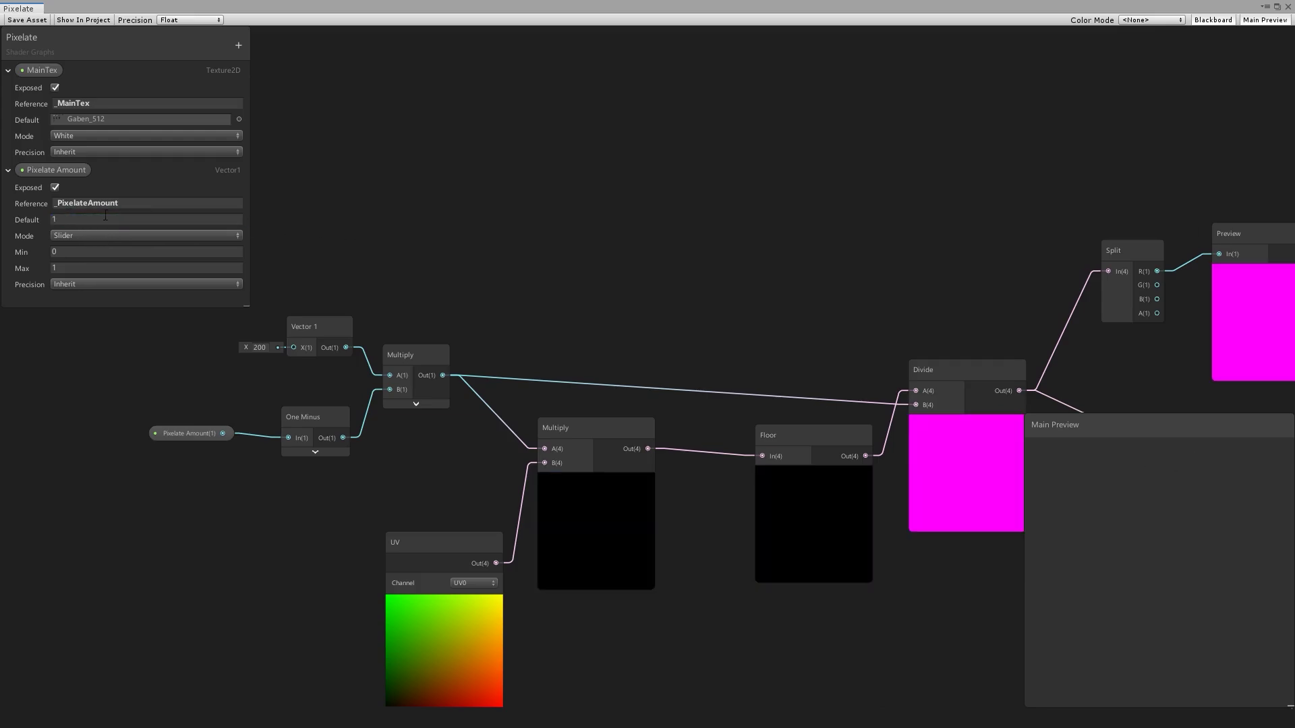
{"action": "left_click", "coordinate": [105, 216]}
{"action": "type", "text": "0"}
{"action": "key", "text": "Return"}
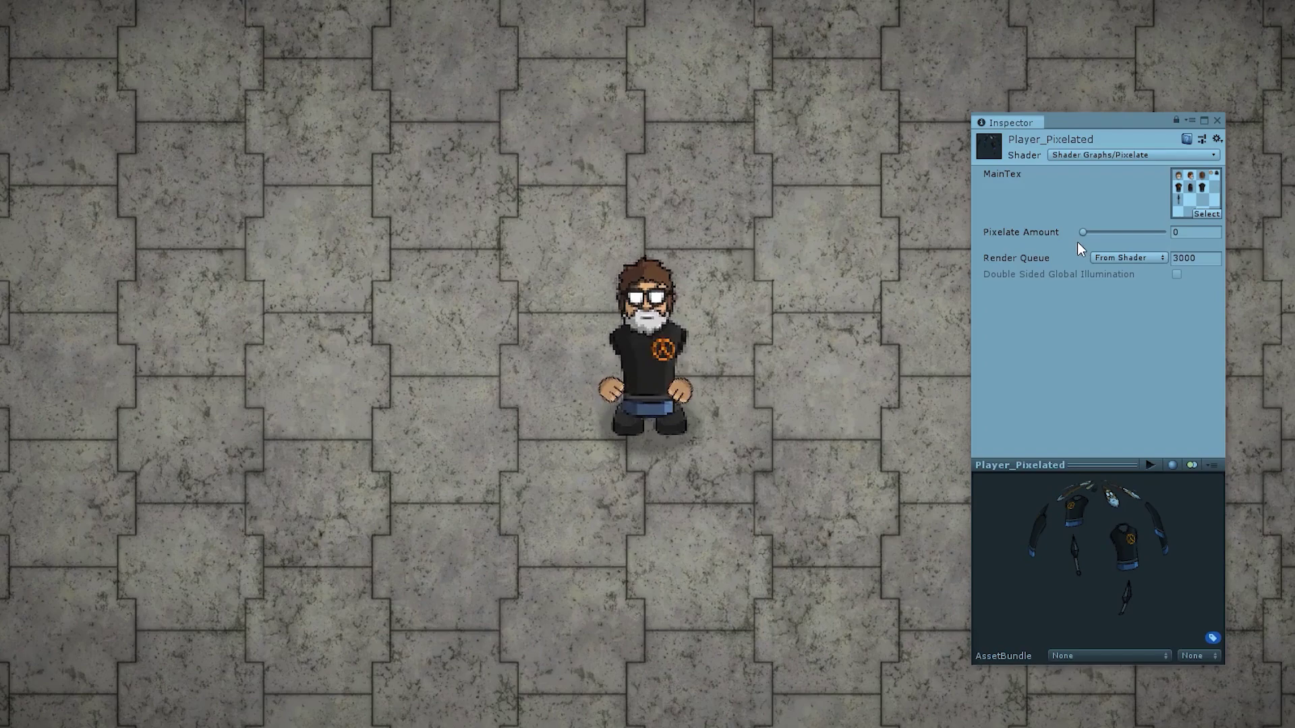
Test the Player_Pixelated material's Pixelate Amount across its slider range and return it to 0
{"action": "left_click_drag", "start_coordinate": [1113, 233], "coordinate": [913, 250]}
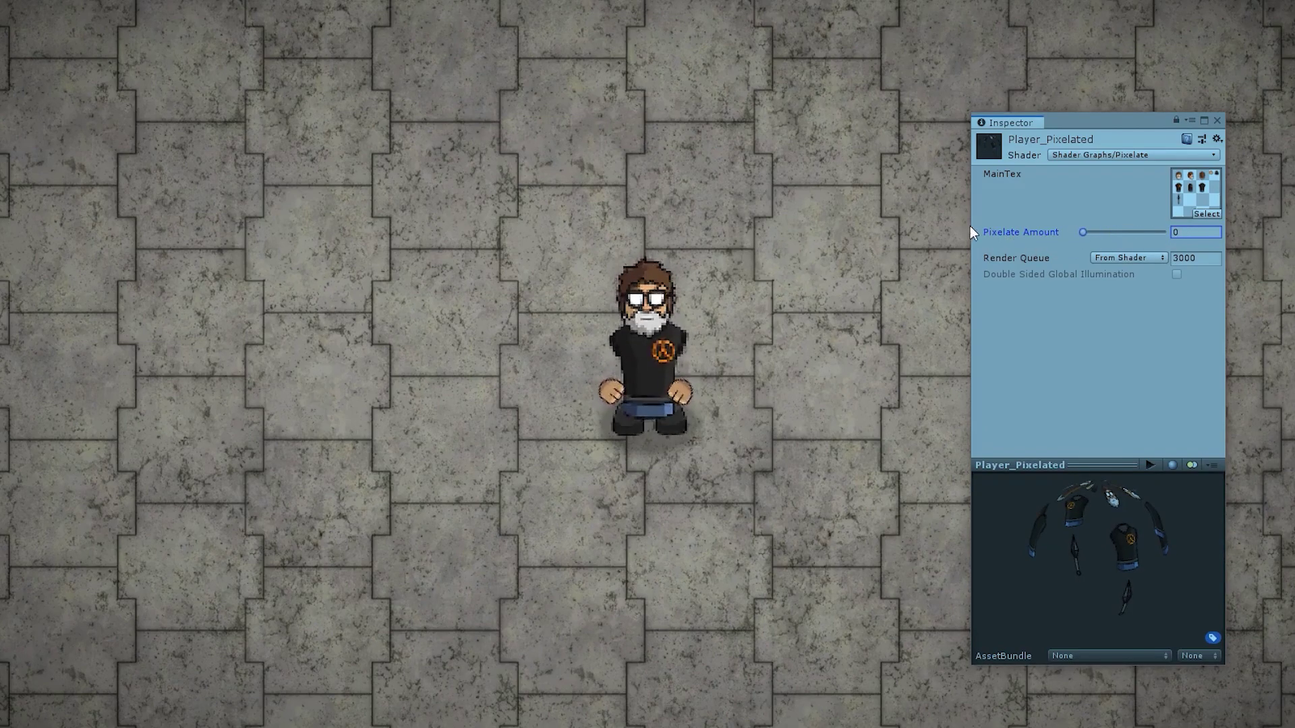
{"action": "left_click_drag", "start_coordinate": [1139, 231], "coordinate": [1022, 228]}
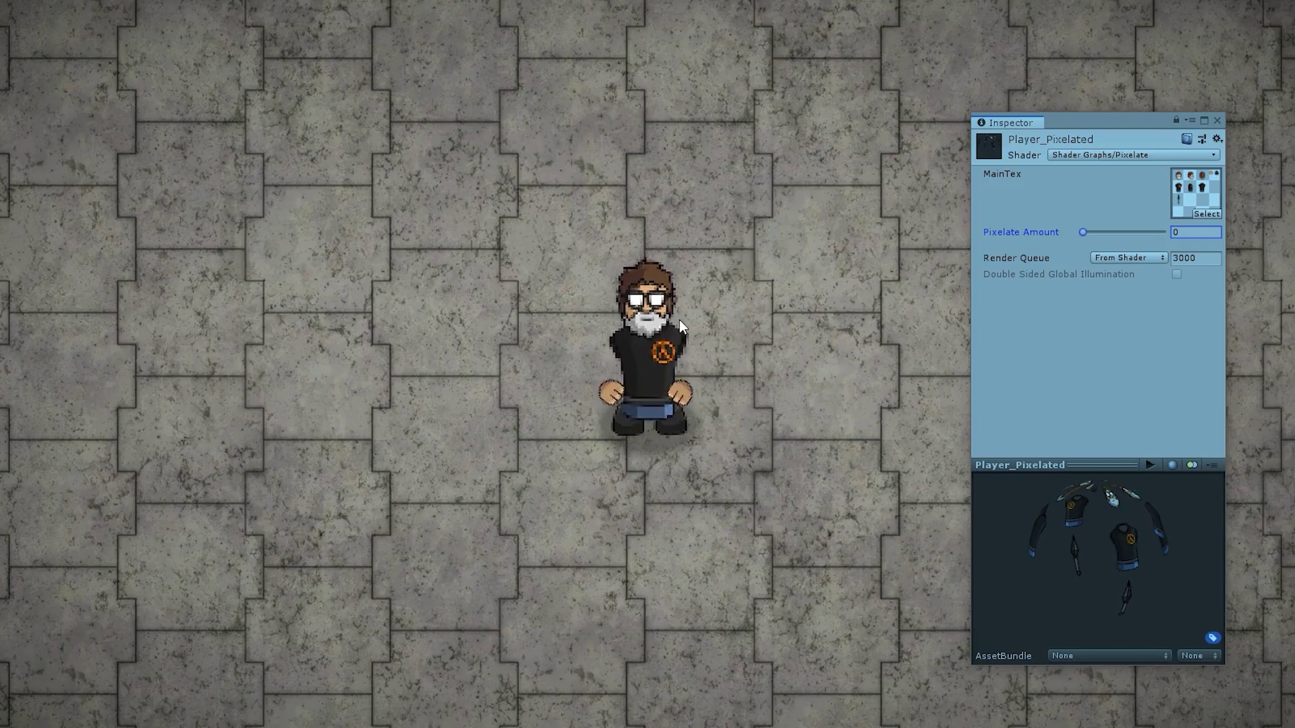
{"action": "left_click", "coordinate": [846, 341]}
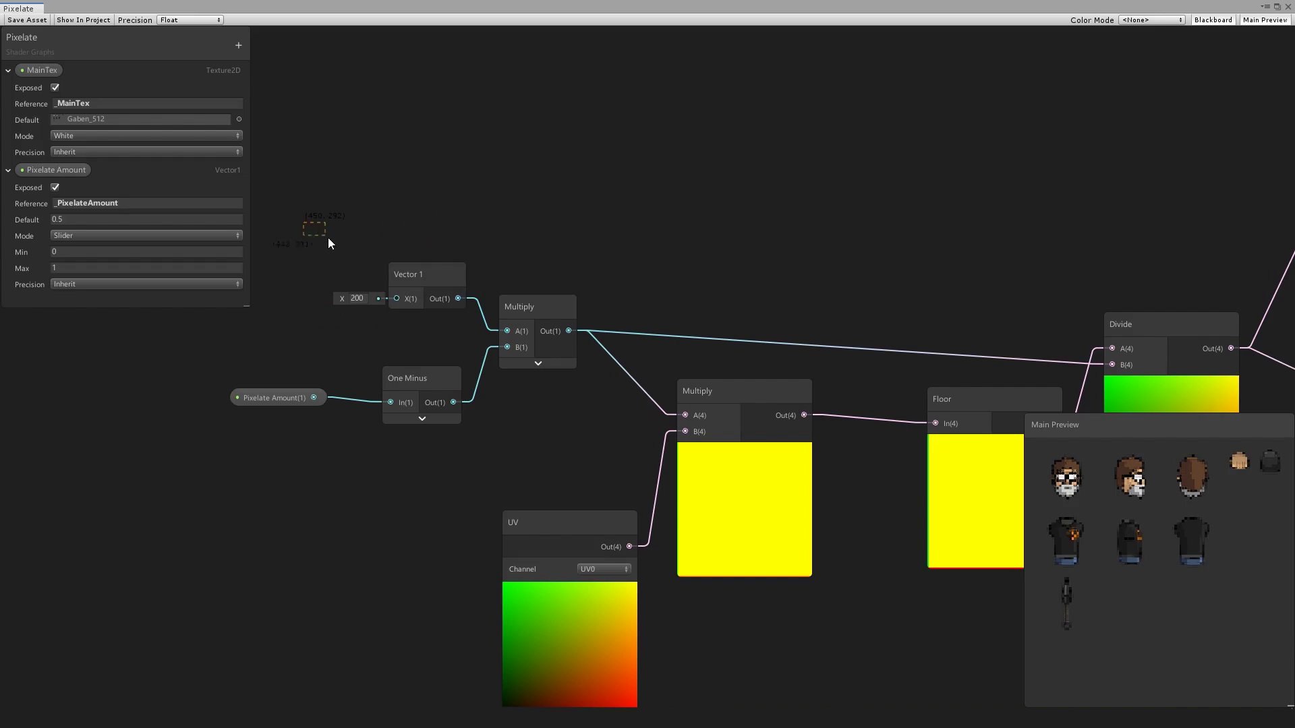
{"action": "left_click_drag", "start_coordinate": [327, 237], "coordinate": [485, 330]}
{"action": "middle_click_drag", "start_coordinate": [896, 372], "coordinate": [743, 352]}
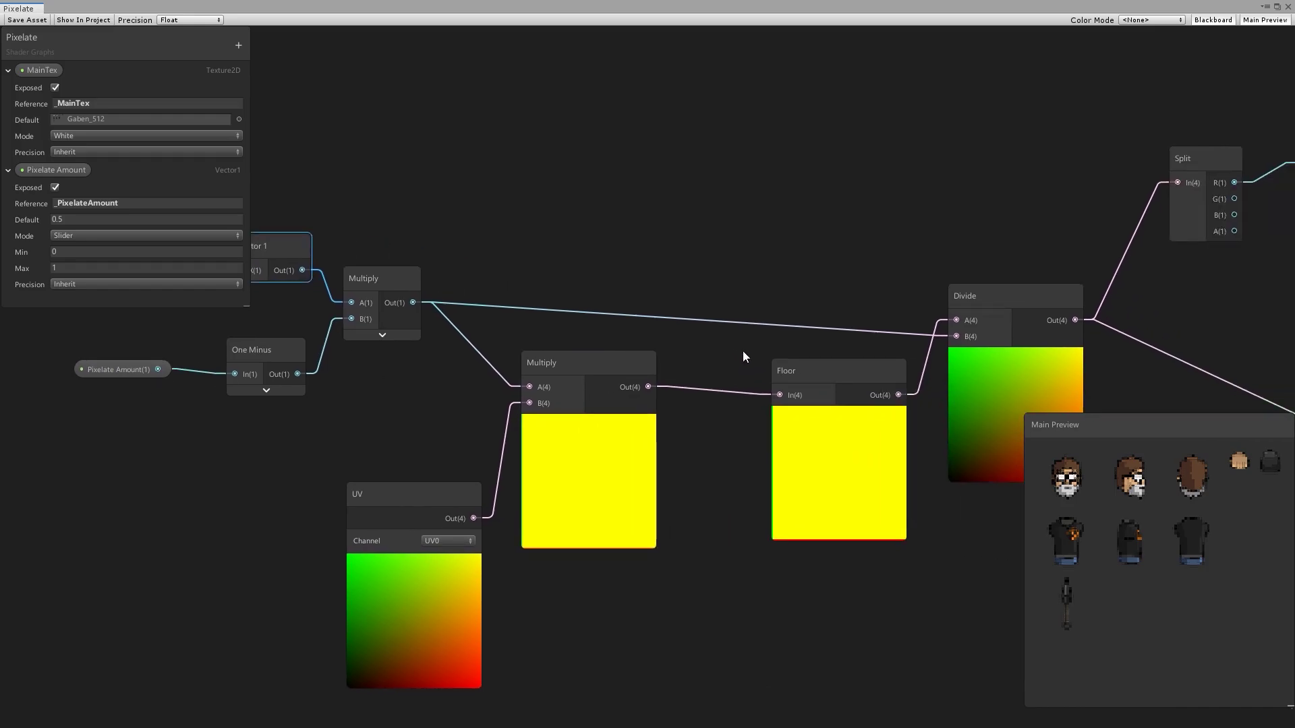
{"action": "scroll", "coordinate": [758, 391], "scroll_direction": "down", "scroll_amount": 3}
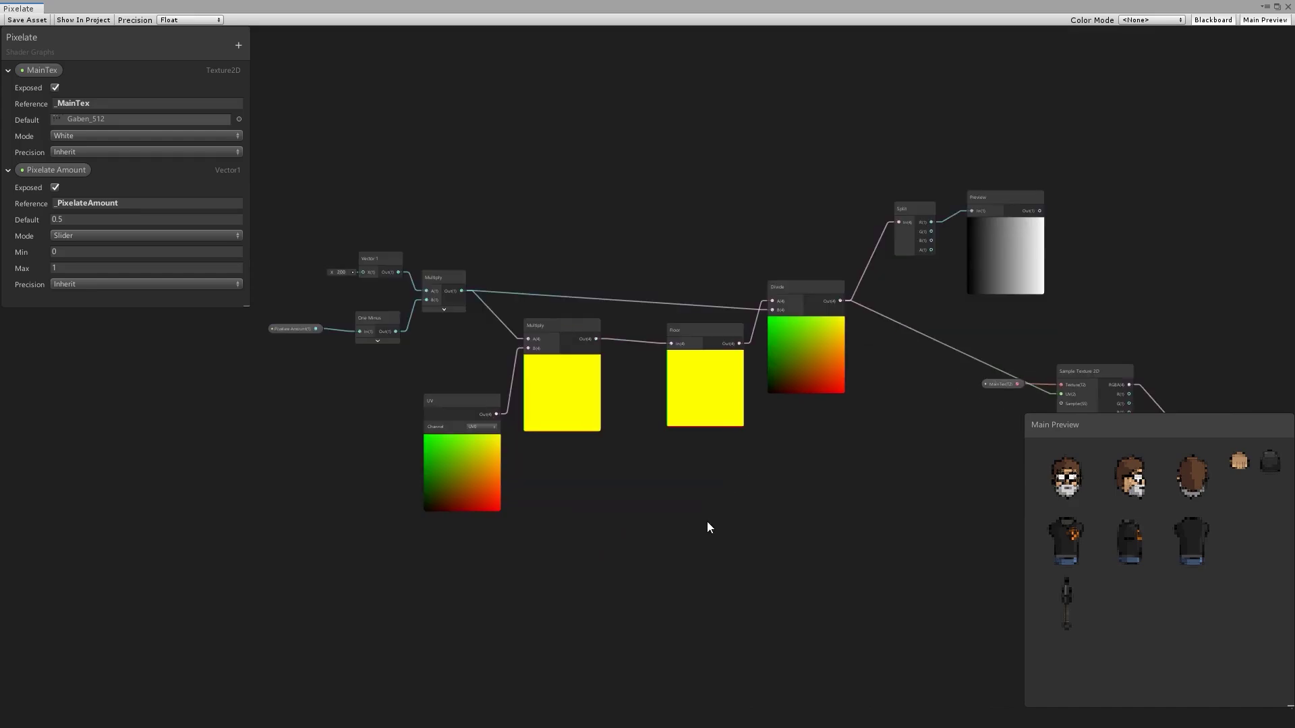
{"action": "left_click", "coordinate": [290, 328]}
{"action": "middle_click_drag", "start_coordinate": [301, 439], "coordinate": [476, 468]}
{"action": "left_click", "coordinate": [465, 486]}
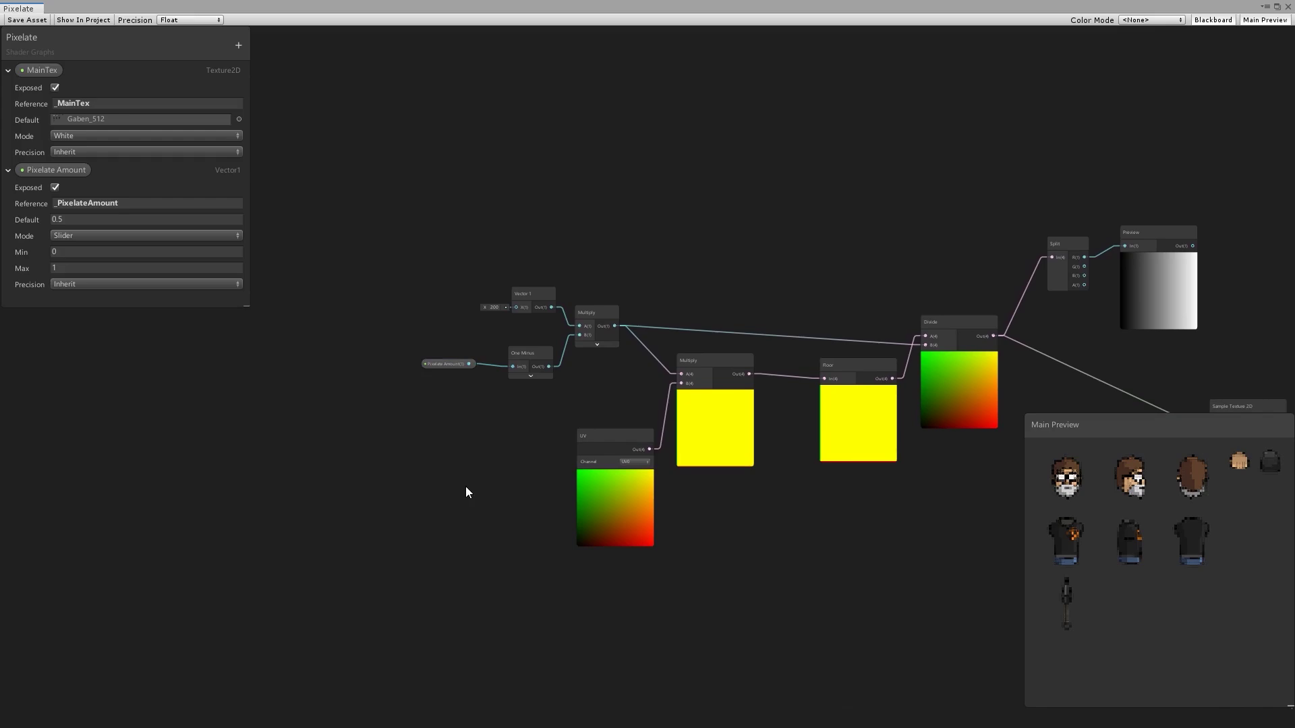
Add a Comparison node below One Minus, connect Pixelate Amount to its A input and move the property node farther away
{"action": "scroll", "coordinate": [417, 439], "scroll_direction": "up", "scroll_amount": 3}
{"action": "key", "text": "space"}
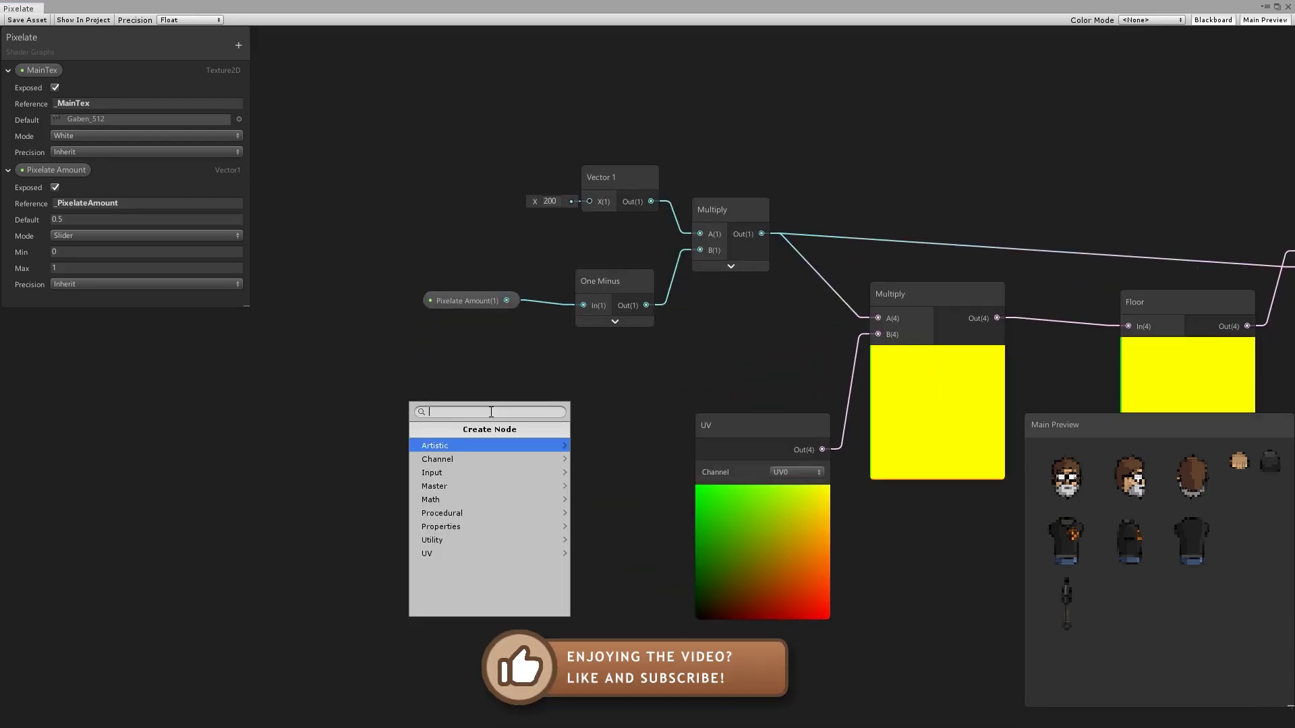
{"action": "type", "text": "com"}
{"action": "key", "text": "Down"}
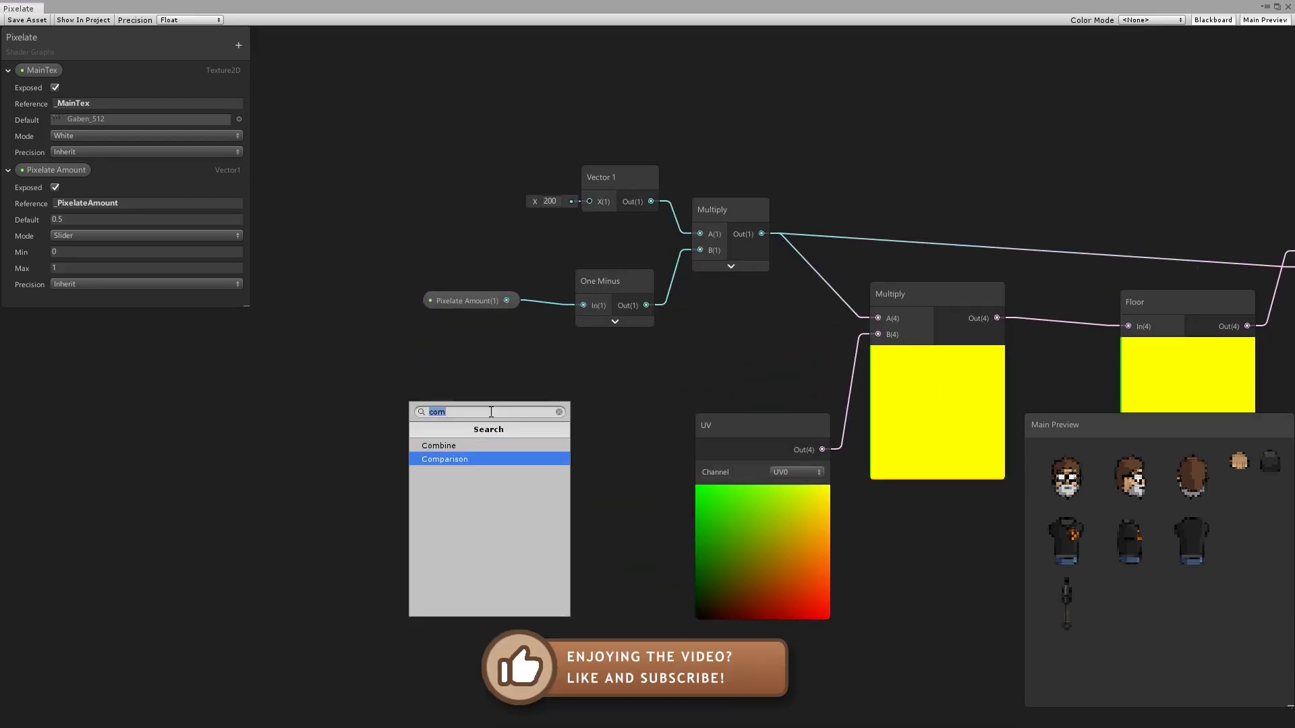
{"action": "key", "text": "Return"}
{"action": "left_click_drag", "start_coordinate": [552, 432], "coordinate": [542, 358]}
{"action": "left_click_drag", "start_coordinate": [452, 303], "coordinate": [489, 386]}
{"action": "left_click", "coordinate": [516, 267]}
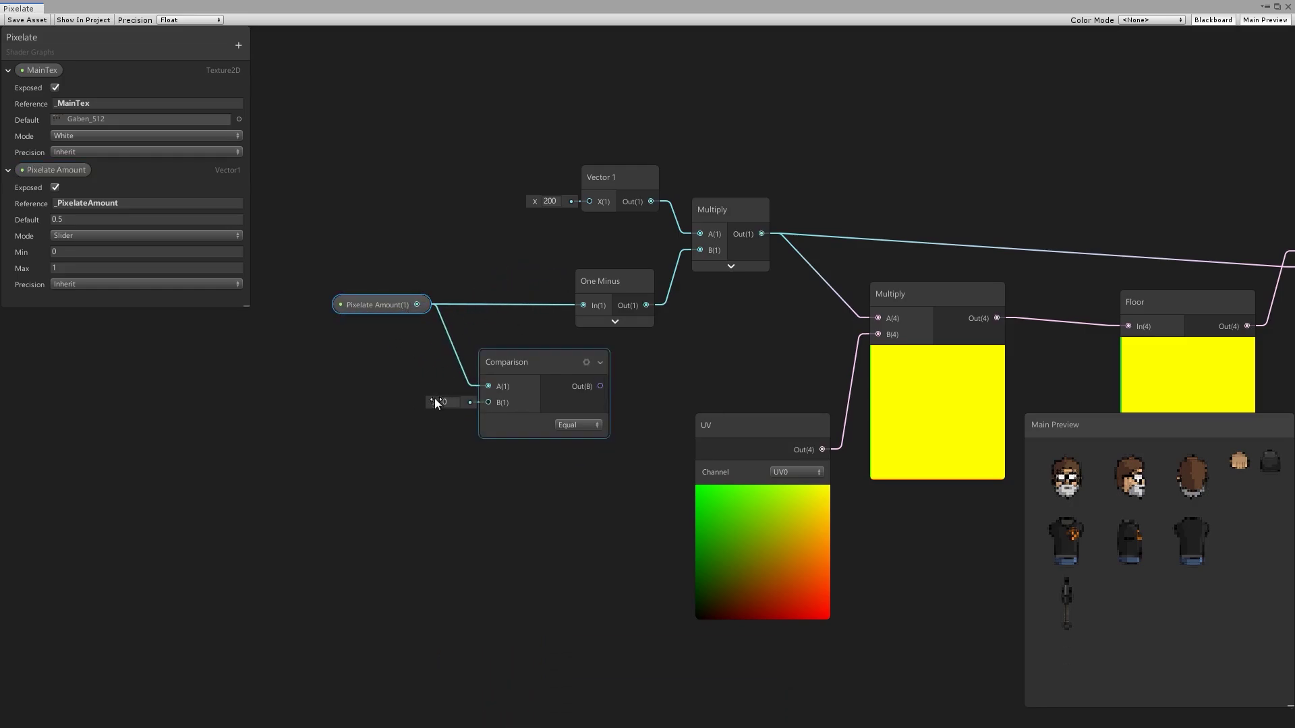
{"action": "left_click", "coordinate": [525, 424]}
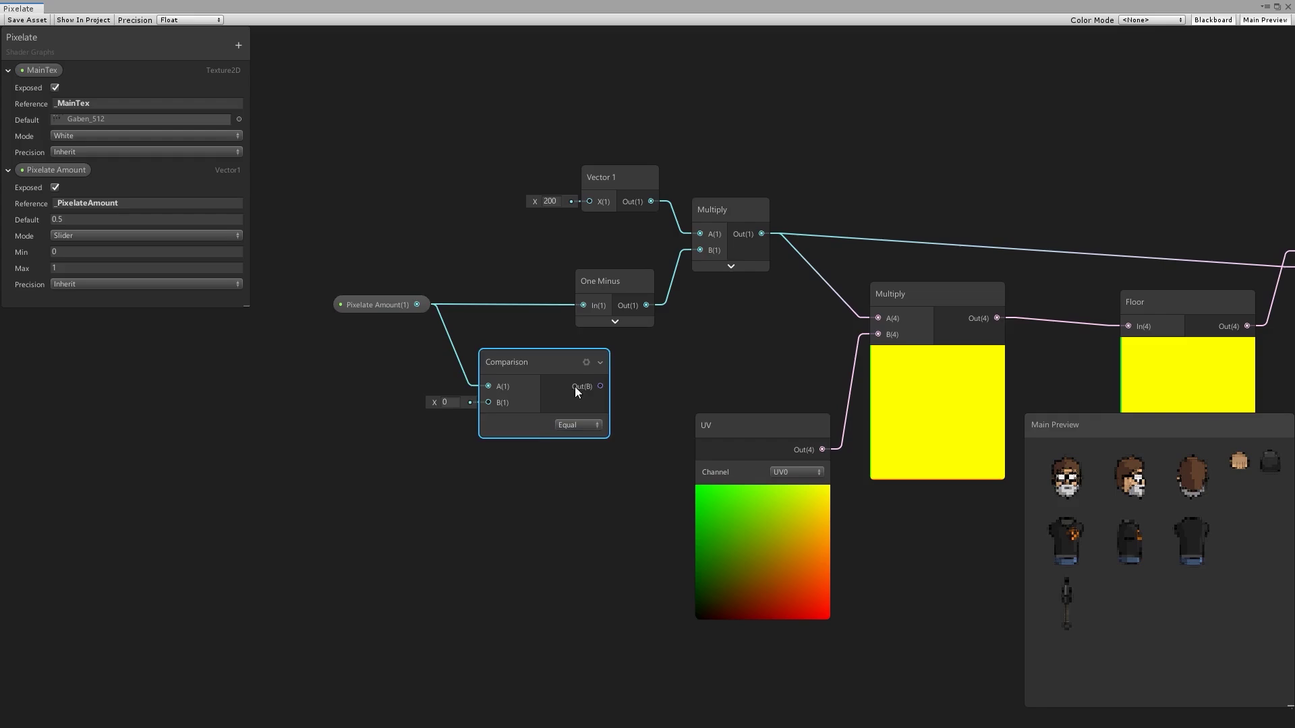
Add a Branch node below the Comparison node and connect the Comparison output to its Predicate input
{"action": "left_click", "coordinate": [491, 597]}
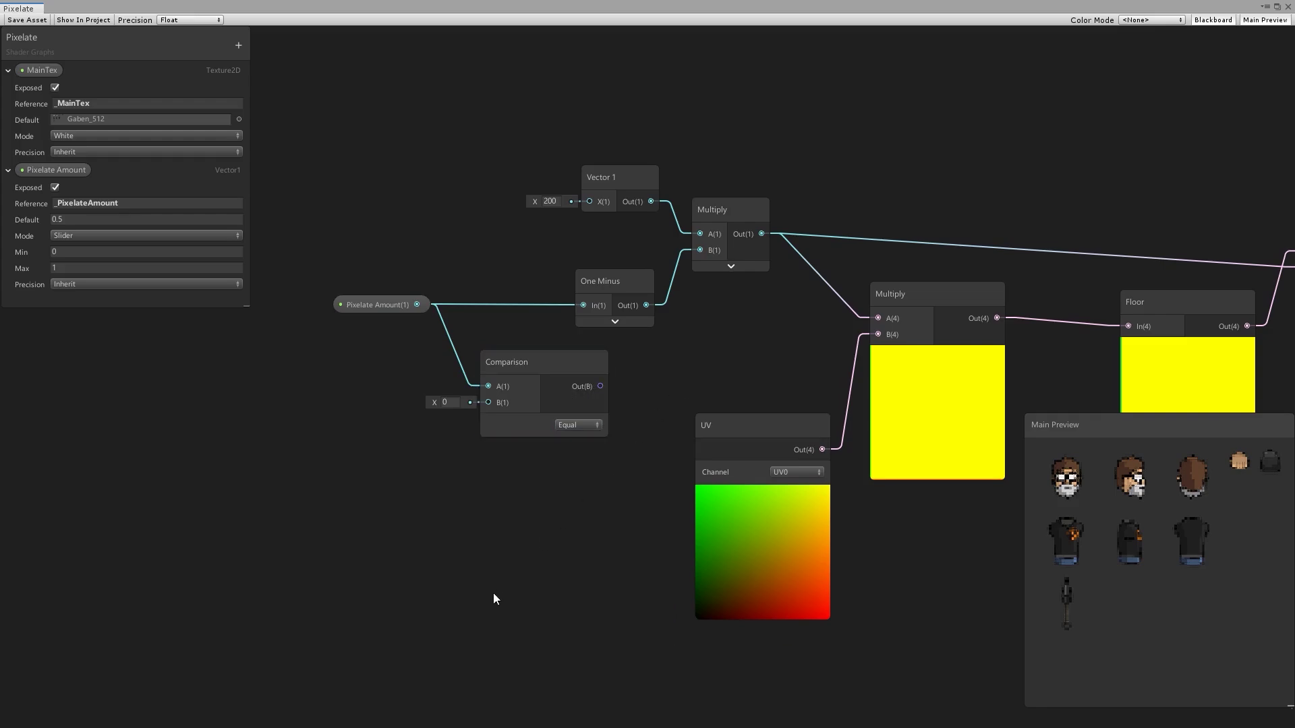
{"action": "key", "text": "space"}
{"action": "type", "text": "branch"}
{"action": "key", "text": "Return"}
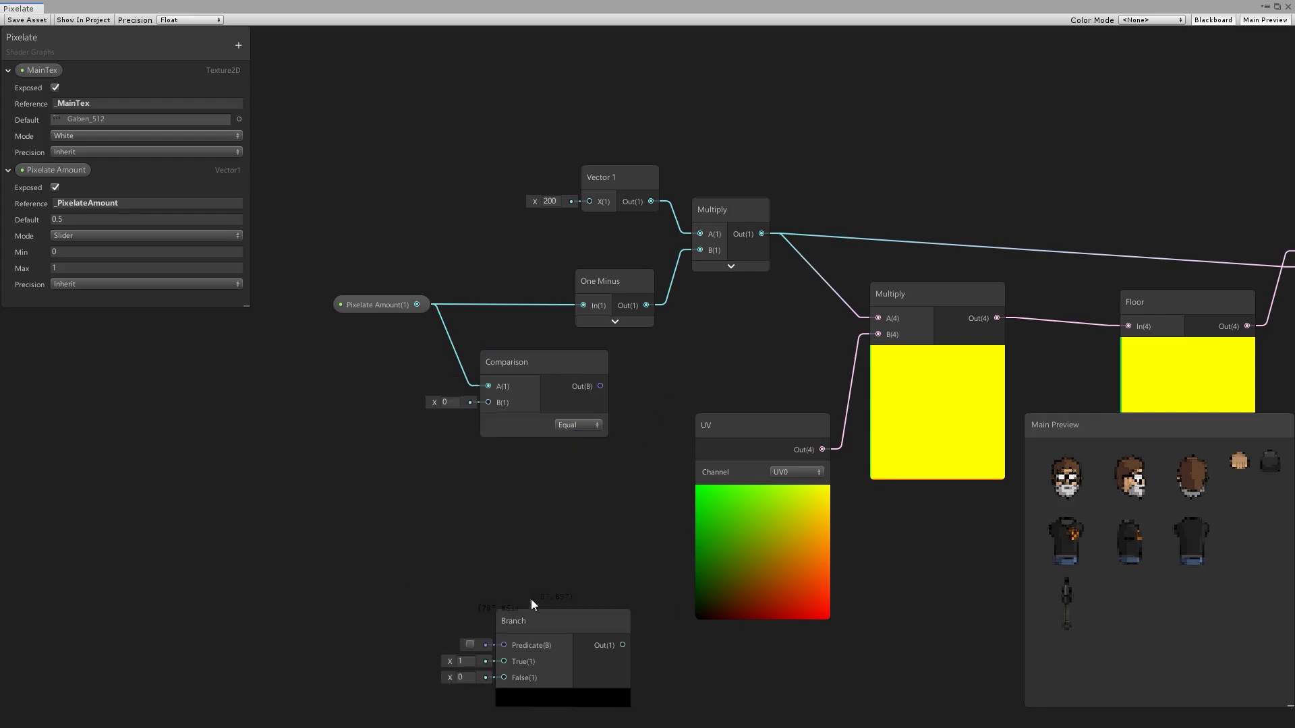
{"action": "left_click_drag", "start_coordinate": [534, 617], "coordinate": [536, 497]}
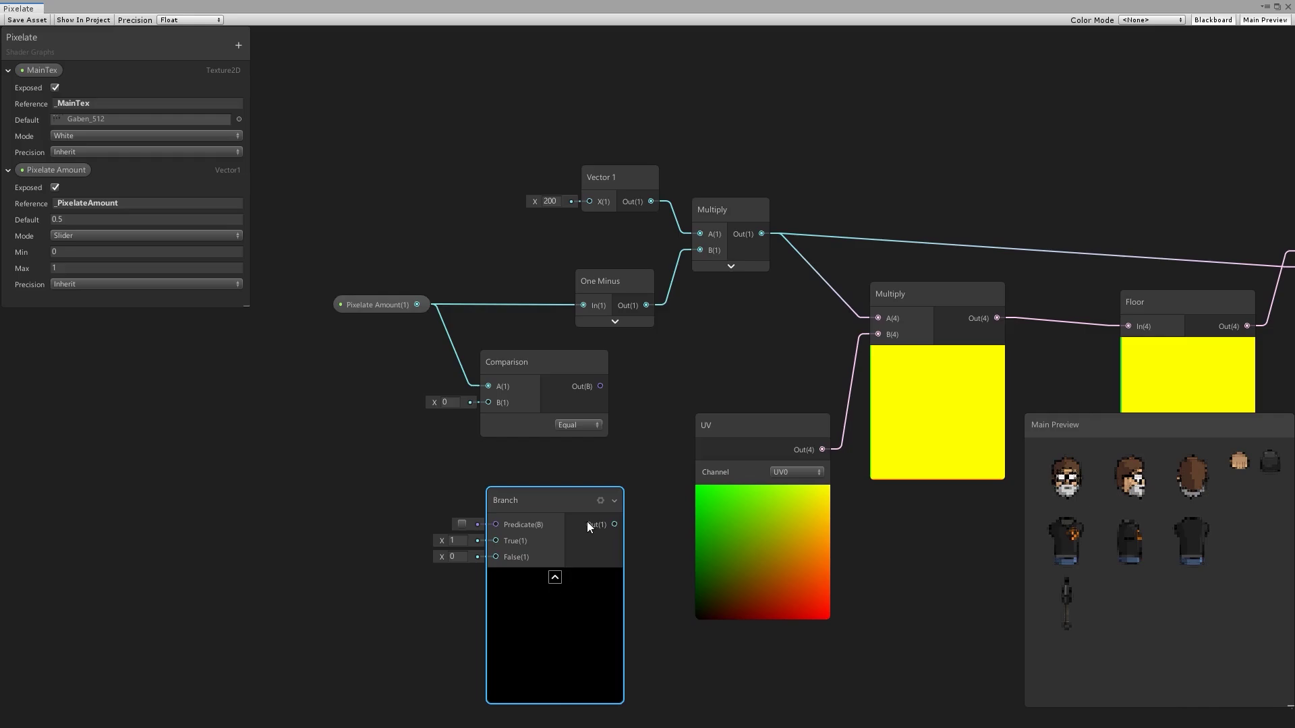
{"action": "left_click_drag", "start_coordinate": [600, 386], "coordinate": [495, 525]}
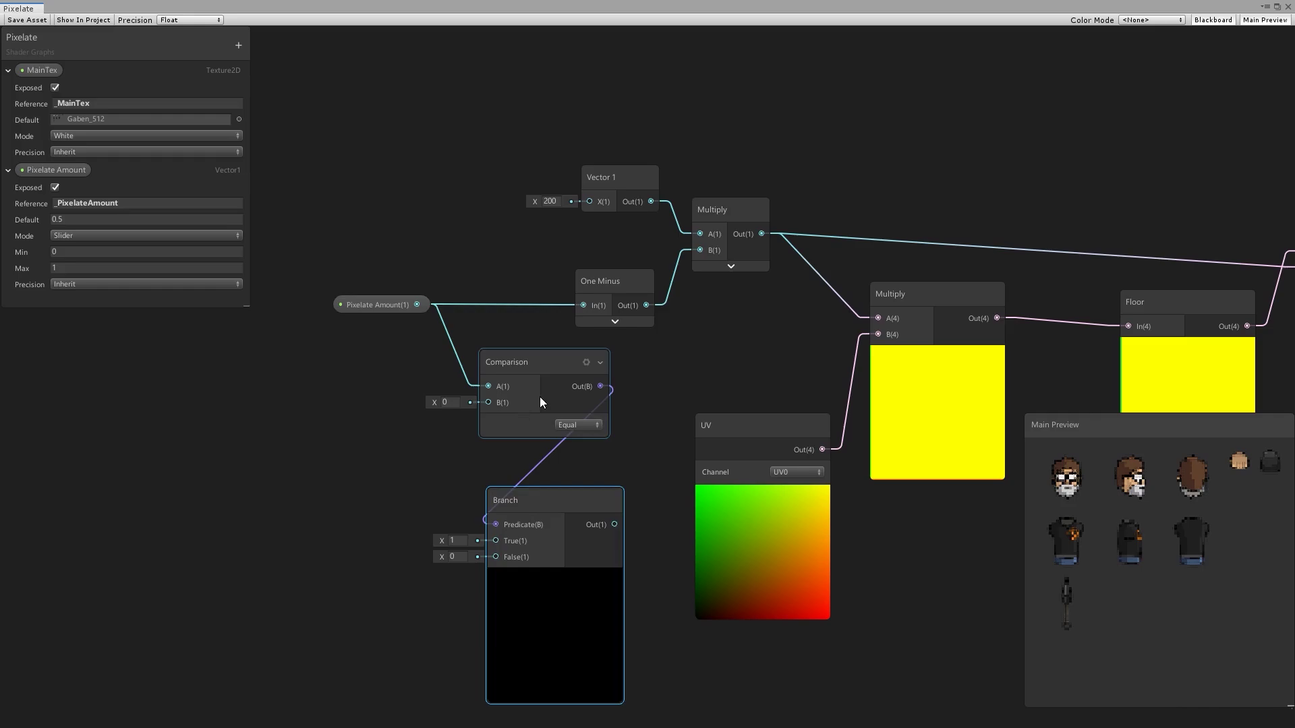
Connect the UV output to Branch's True input and the Divide output to its False input, with Branch placed below and beyond Divide
{"action": "scroll", "coordinate": [572, 507], "scroll_direction": "down", "scroll_amount": 1}
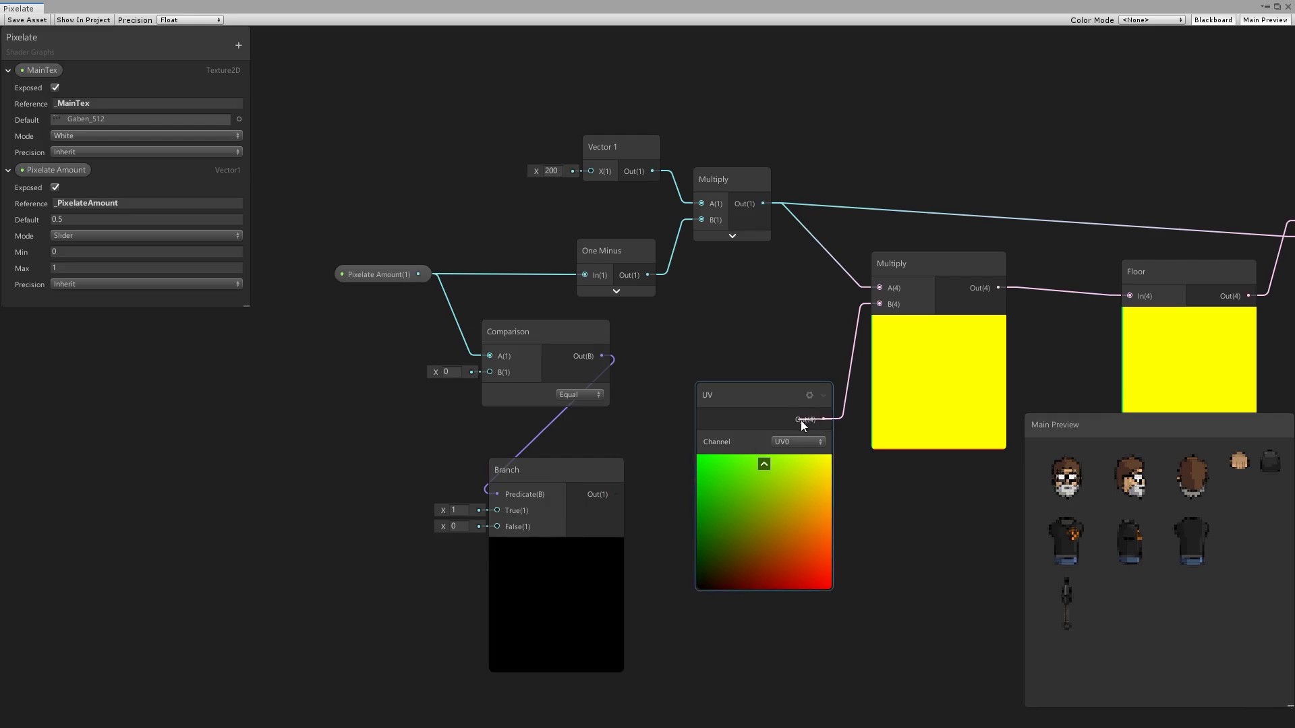
{"action": "left_click_drag", "start_coordinate": [800, 420], "coordinate": [496, 511]}
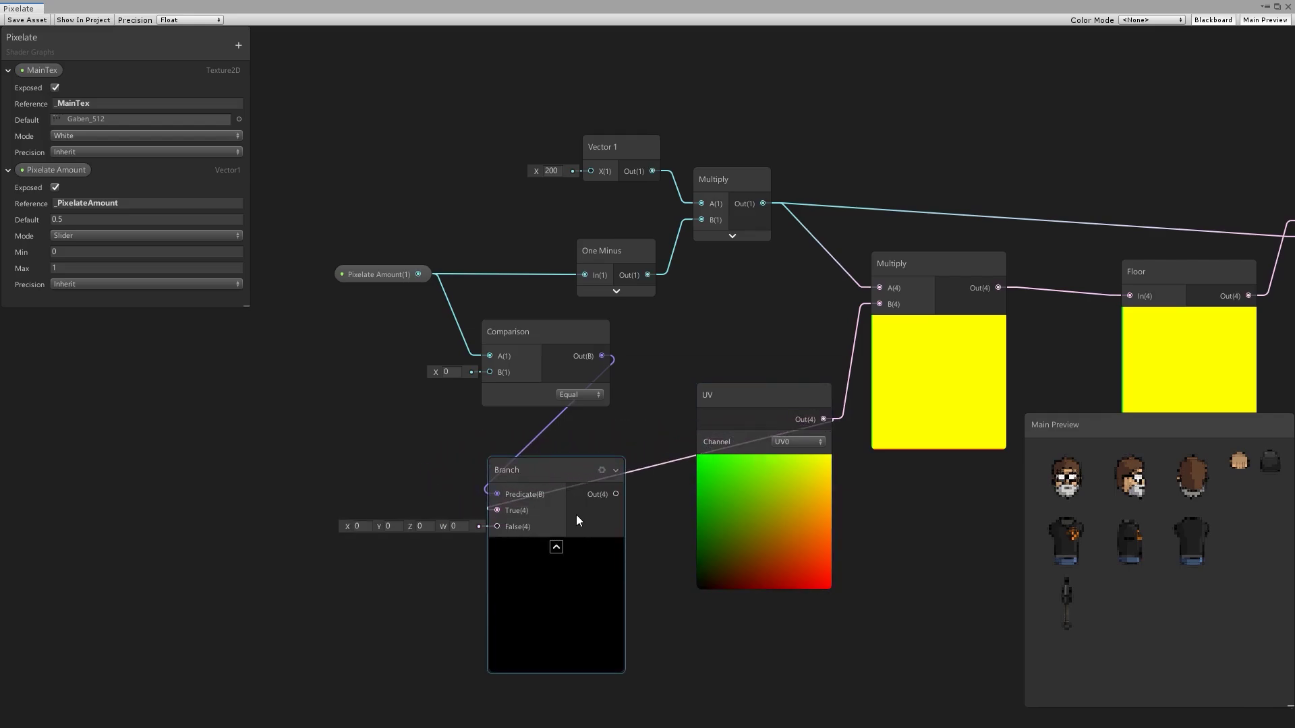
{"action": "scroll", "coordinate": [576, 515], "scroll_direction": "down", "scroll_amount": 4}
{"action": "middle_click_drag", "start_coordinate": [877, 507], "coordinate": [630, 477]}
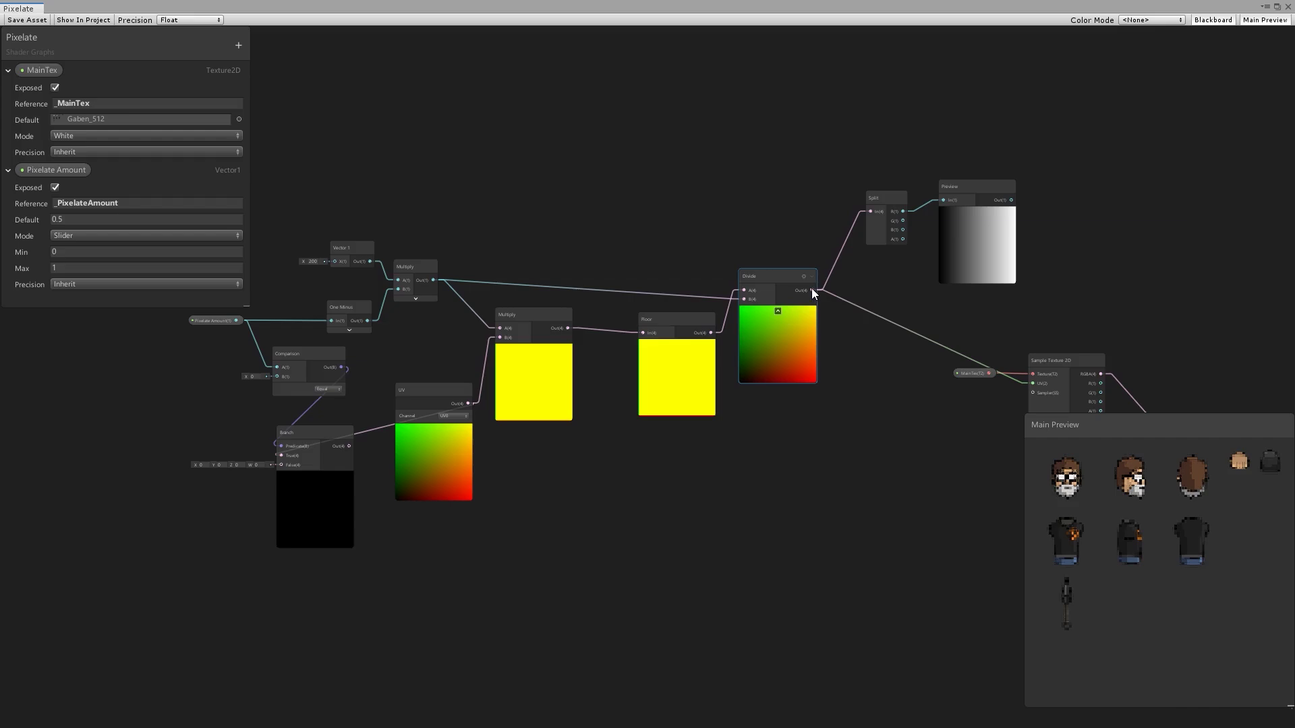
{"action": "left_click_drag", "start_coordinate": [813, 290], "coordinate": [894, 437]}
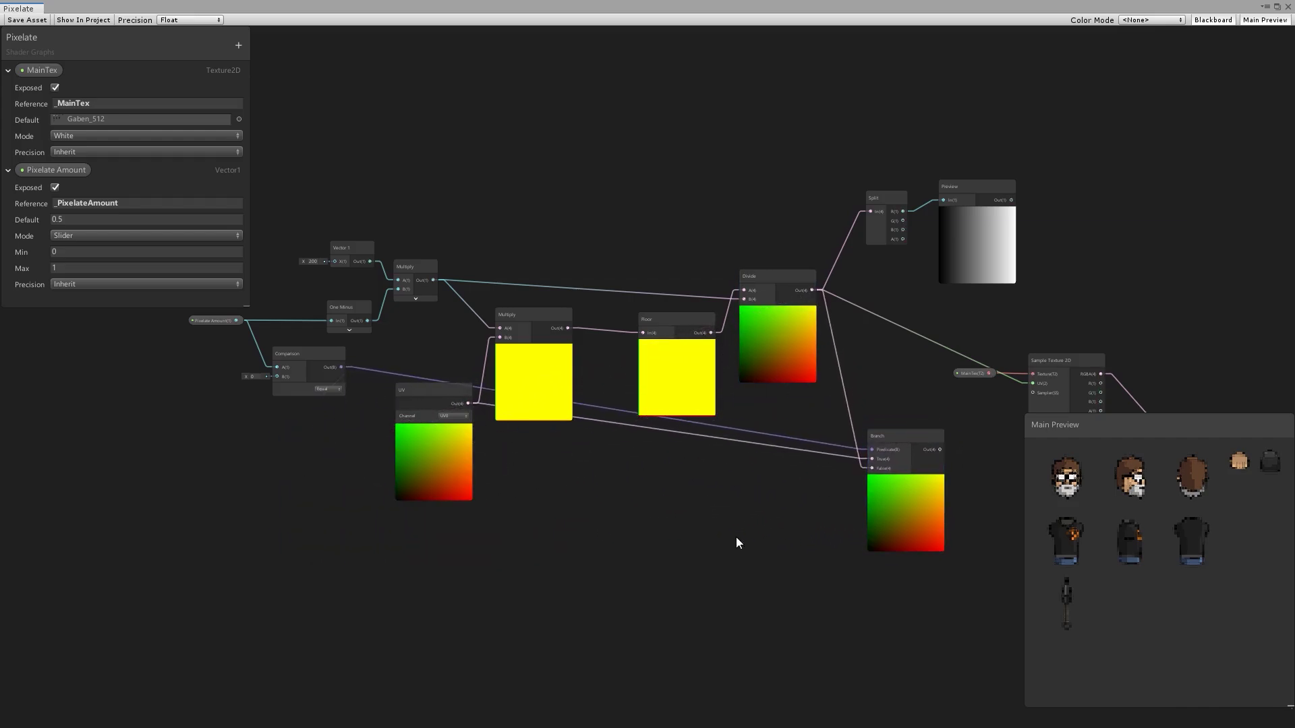
Move the UV and Comparison nodes lower so the connections to the Branch node run clear of the other nodes
{"action": "left_click_drag", "start_coordinate": [428, 389], "coordinate": [435, 436]}
{"action": "left_click_drag", "start_coordinate": [297, 354], "coordinate": [297, 402]}
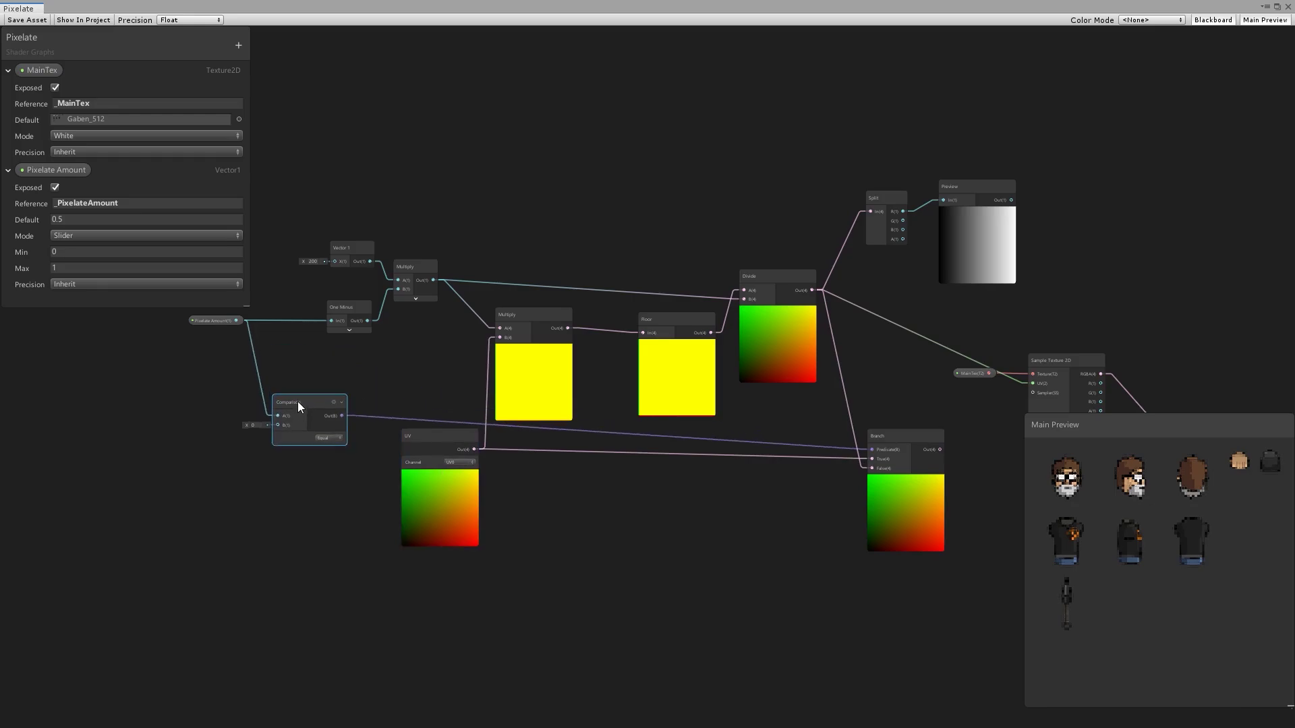
{"action": "left_click", "coordinate": [622, 522]}
{"action": "middle_click_drag", "start_coordinate": [863, 521], "coordinate": [781, 463]}
{"action": "scroll", "coordinate": [698, 458], "scroll_direction": "up", "scroll_amount": 3}
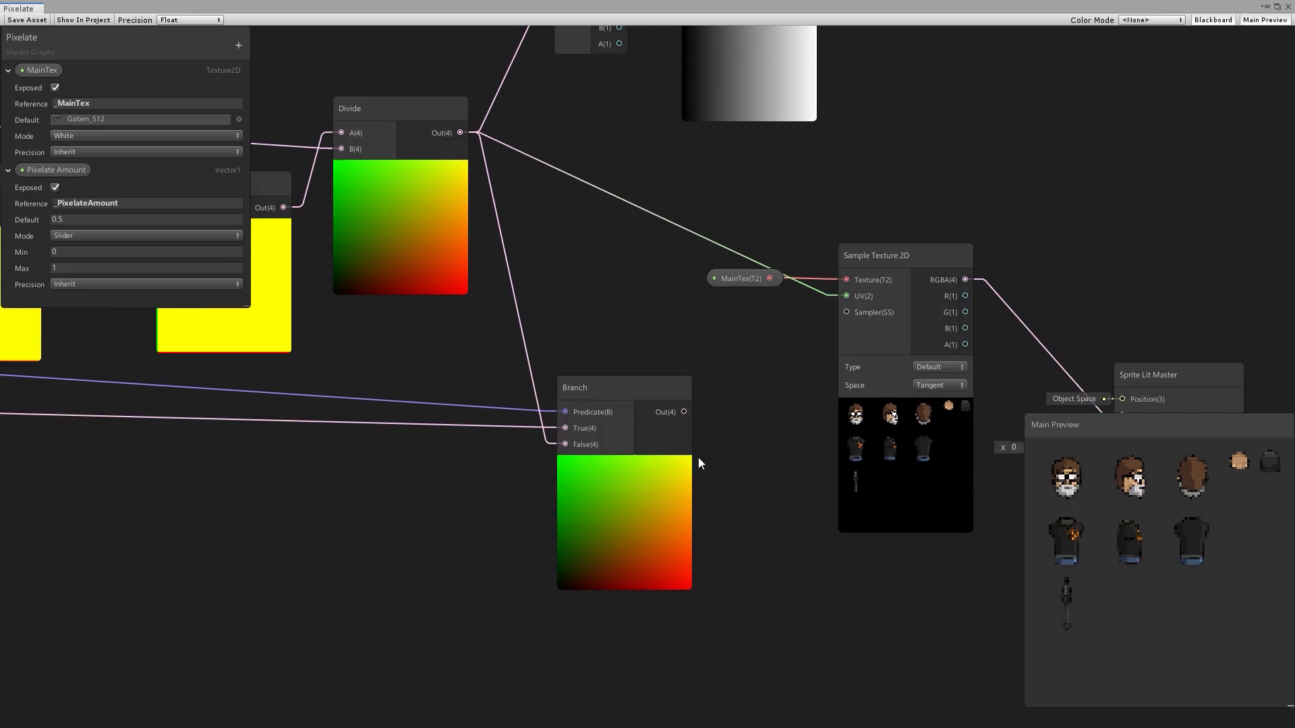
Connect the Branch node's output to the UV input of the Sample Texture 2D node
{"action": "left_click_drag", "start_coordinate": [684, 411], "coordinate": [835, 297]}
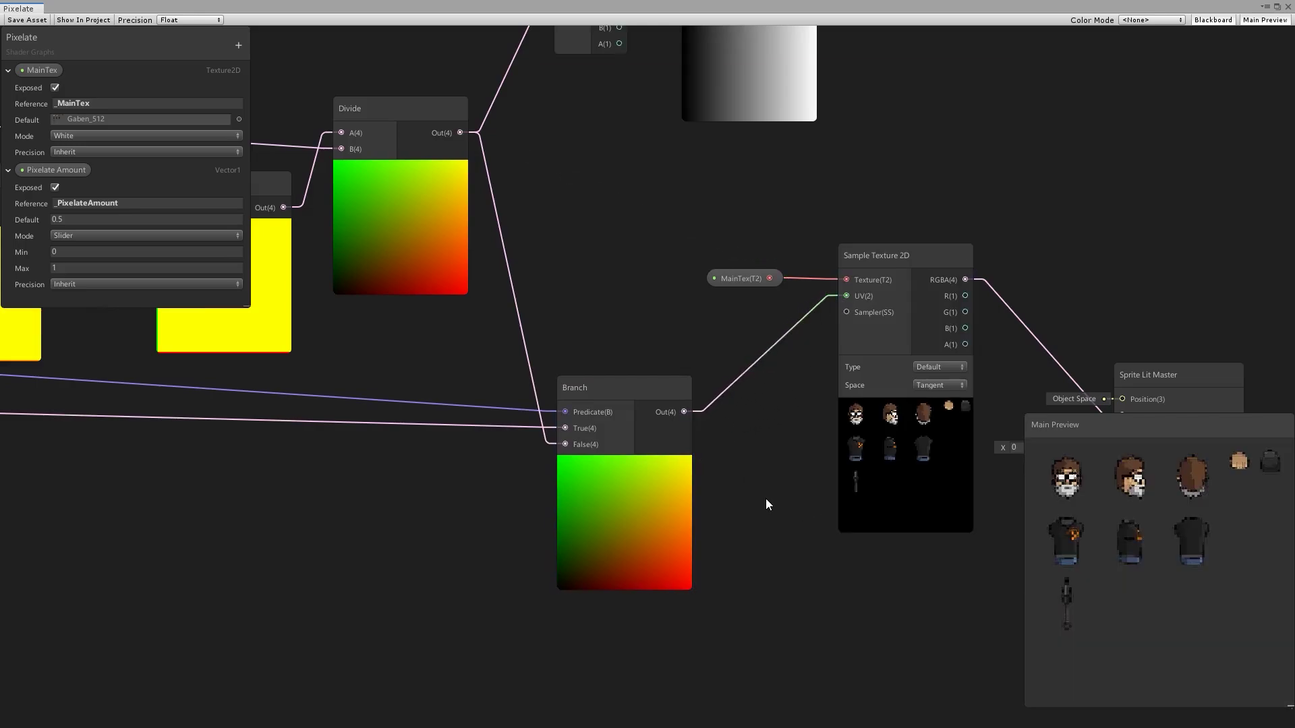
{"action": "scroll", "coordinate": [766, 500], "scroll_direction": "down", "scroll_amount": 3}
{"action": "middle_click_drag", "start_coordinate": [472, 504], "coordinate": [685, 573]}
{"action": "scroll", "coordinate": [683, 576], "scroll_direction": "up", "scroll_amount": 1}
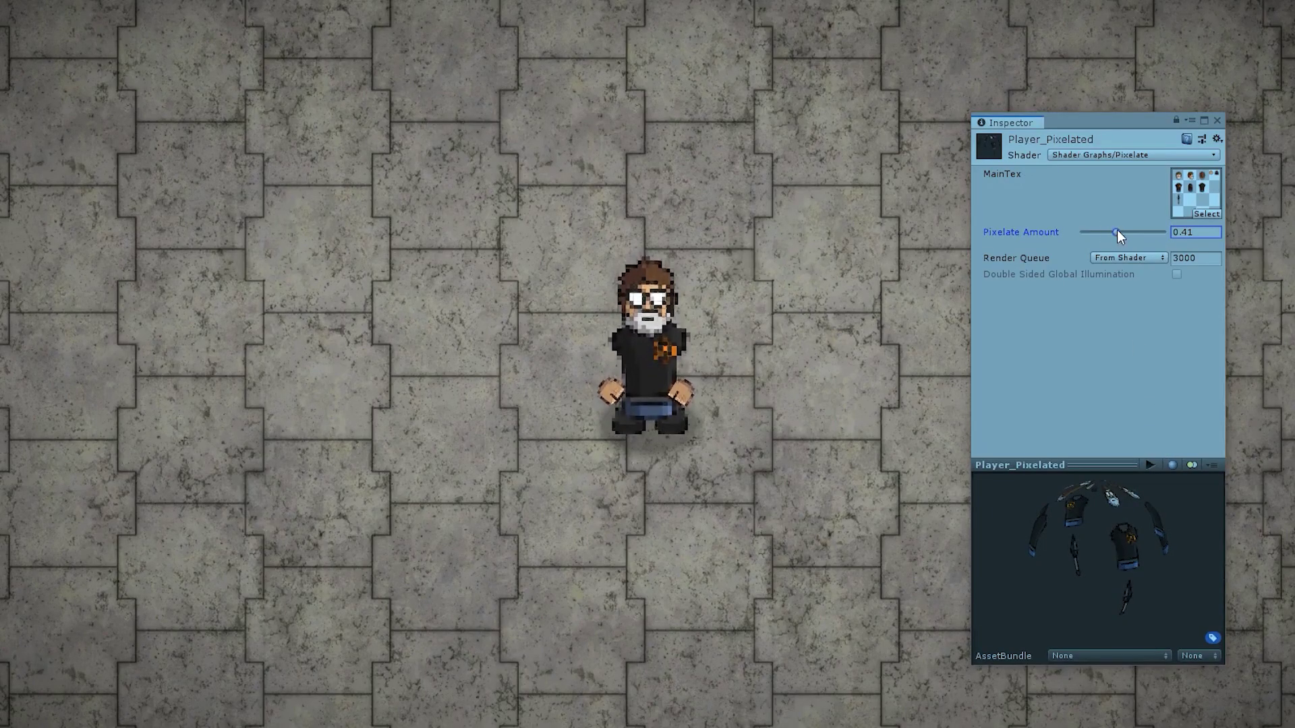
Lower the Player_Pixelated material's Pixelate Amount to 0 and vary it again to test the effect on the character
{"action": "left_click_drag", "start_coordinate": [1117, 230], "coordinate": [1002, 238]}
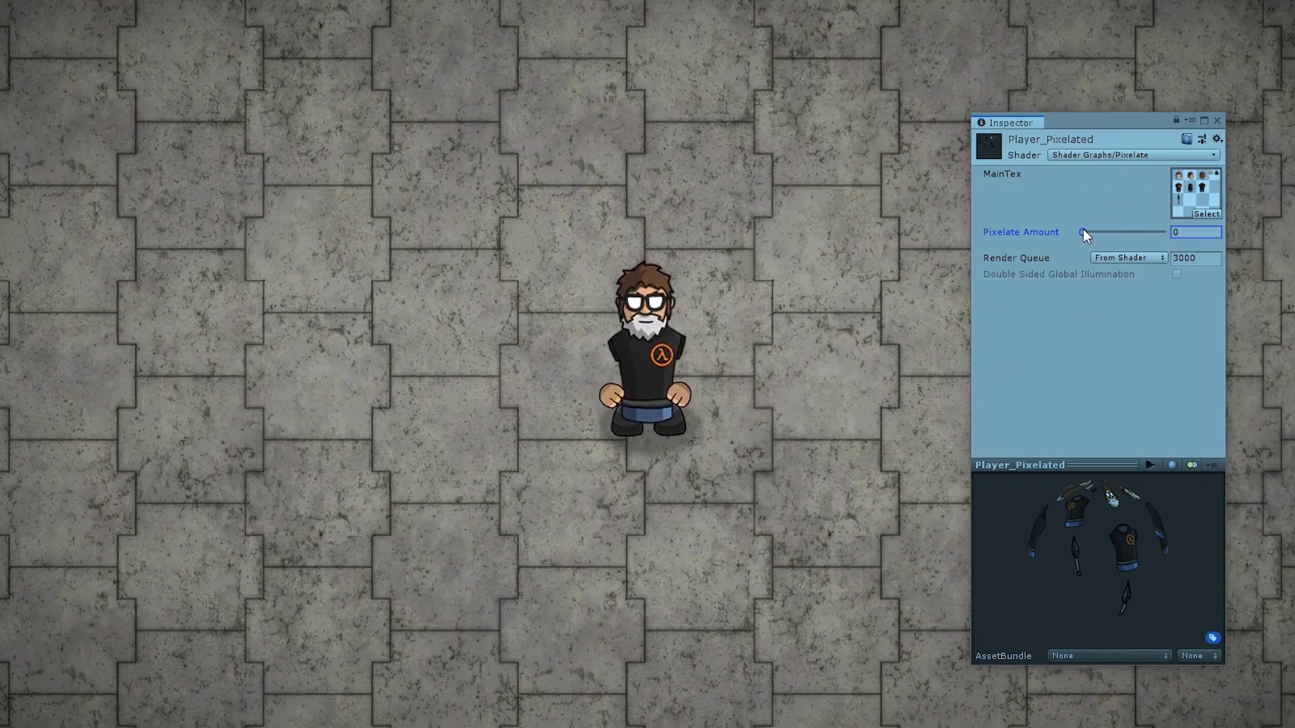
{"action": "left_click_drag", "start_coordinate": [1083, 229], "coordinate": [999, 237]}
{"action": "left_click_drag", "start_coordinate": [1121, 233], "coordinate": [1114, 237]}
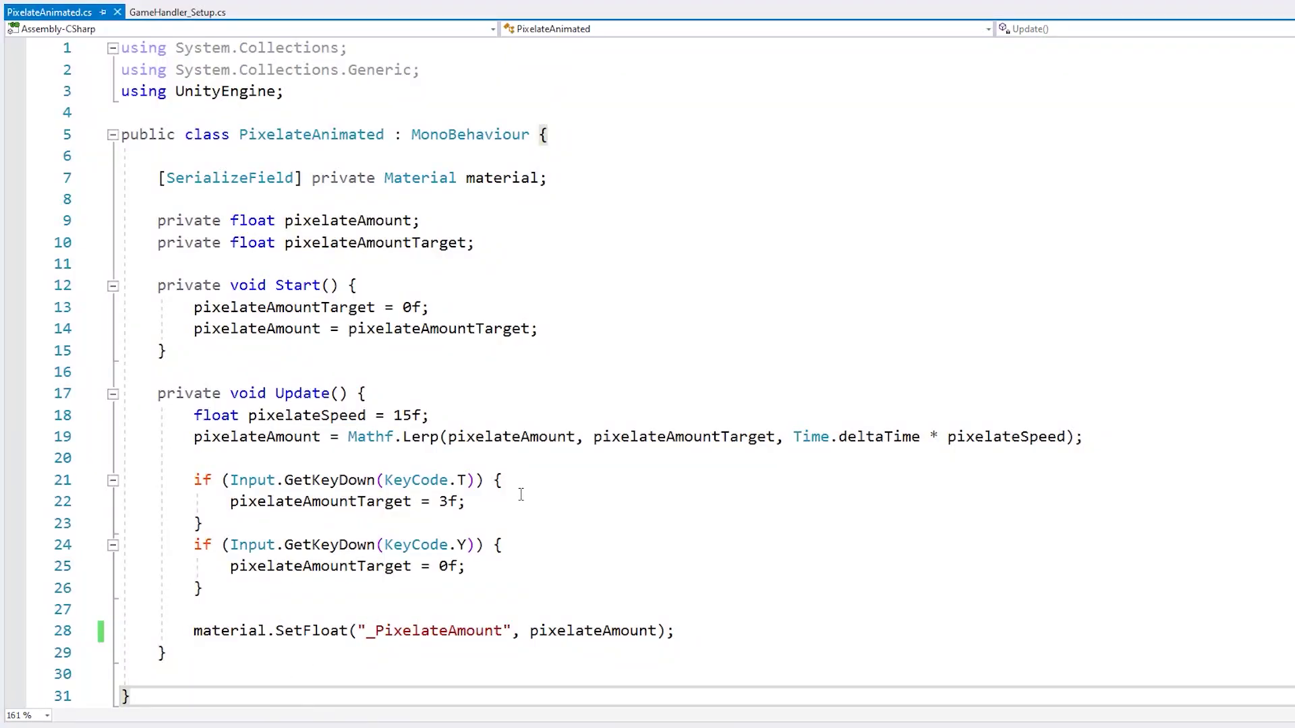
Switch to Visual Studio and set pixelateAmountTarget in the KeyCode.T block of PixelateAnimated.cs to .7f
{"action": "scroll", "coordinate": [204, 589], "scroll_direction": "down", "scroll_amount": 2}
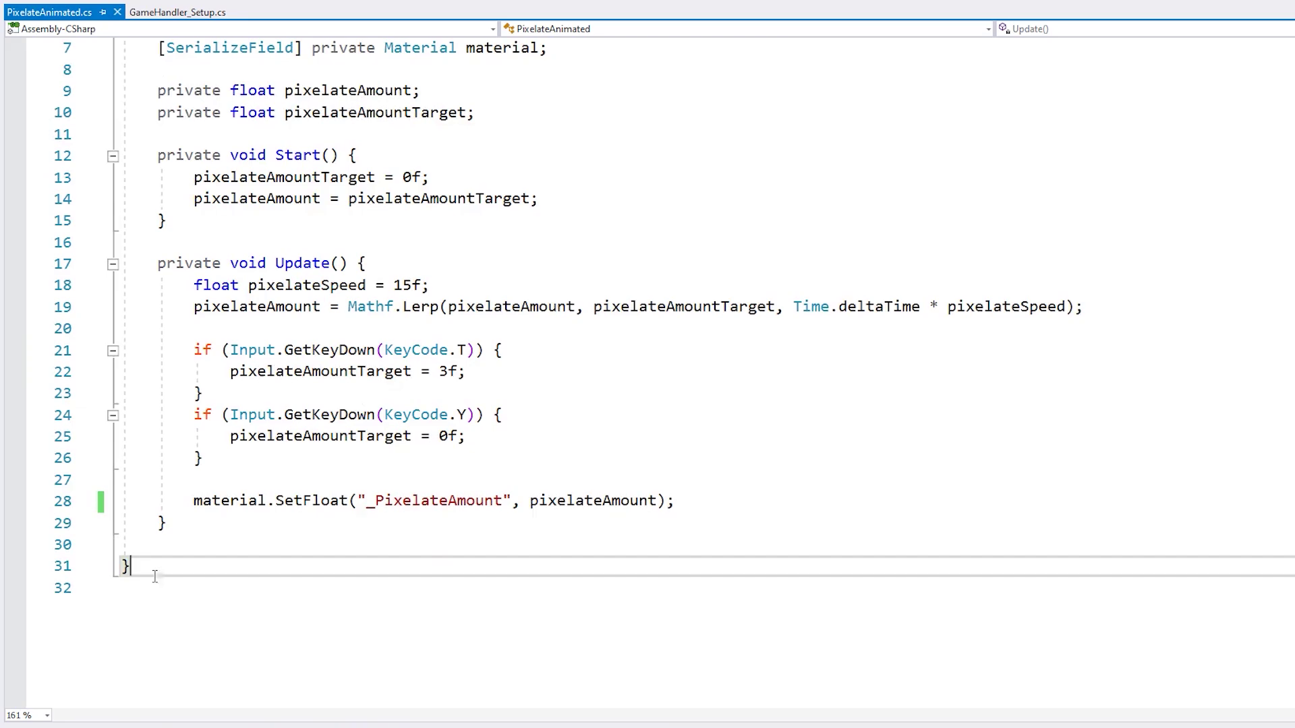
{"action": "scroll", "coordinate": [156, 576], "scroll_direction": "up", "scroll_amount": 2}
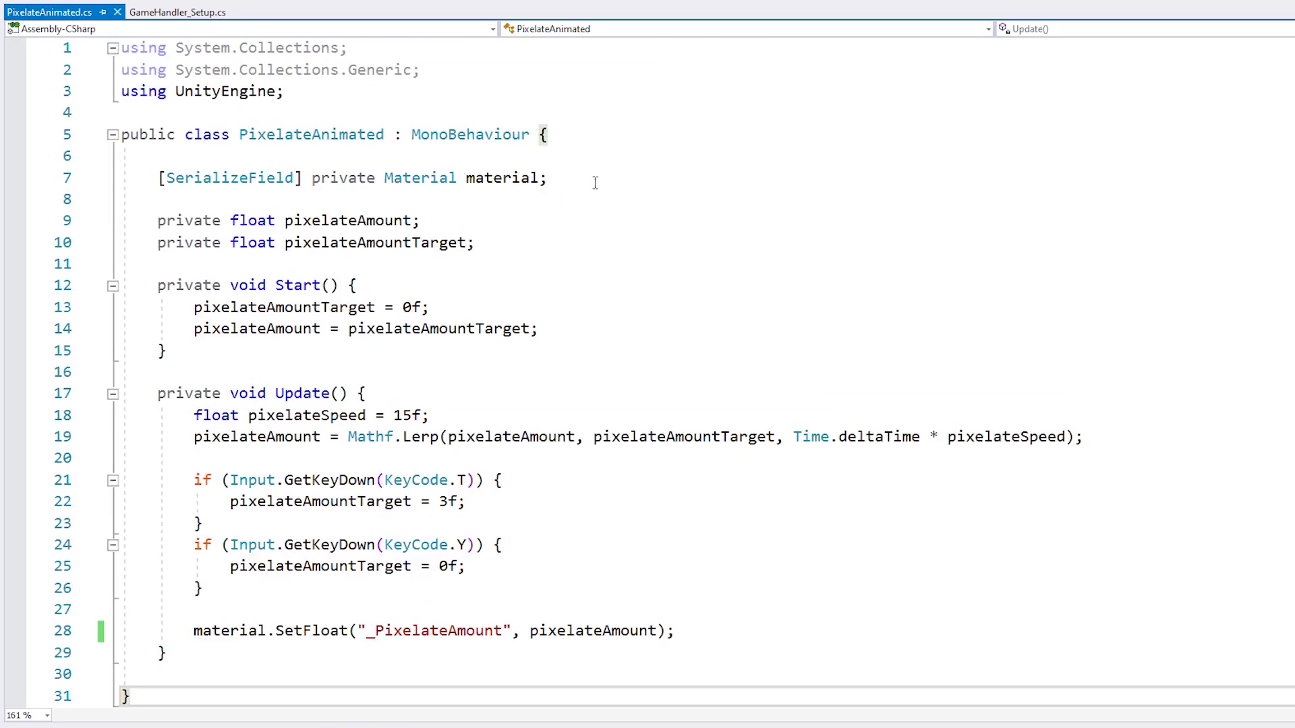
{"action": "left_click_drag", "start_coordinate": [595, 183], "coordinate": [609, 162]}
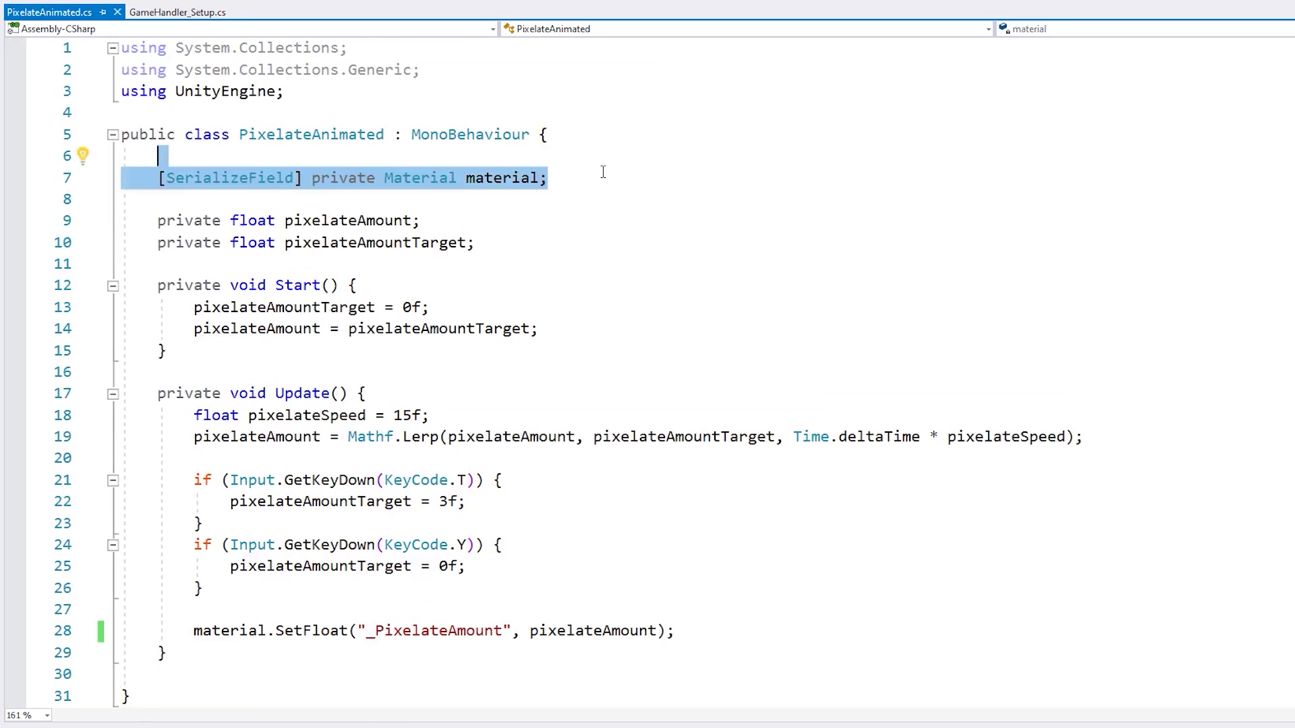
{"action": "left_click_drag", "start_coordinate": [433, 468], "coordinate": [297, 597]}
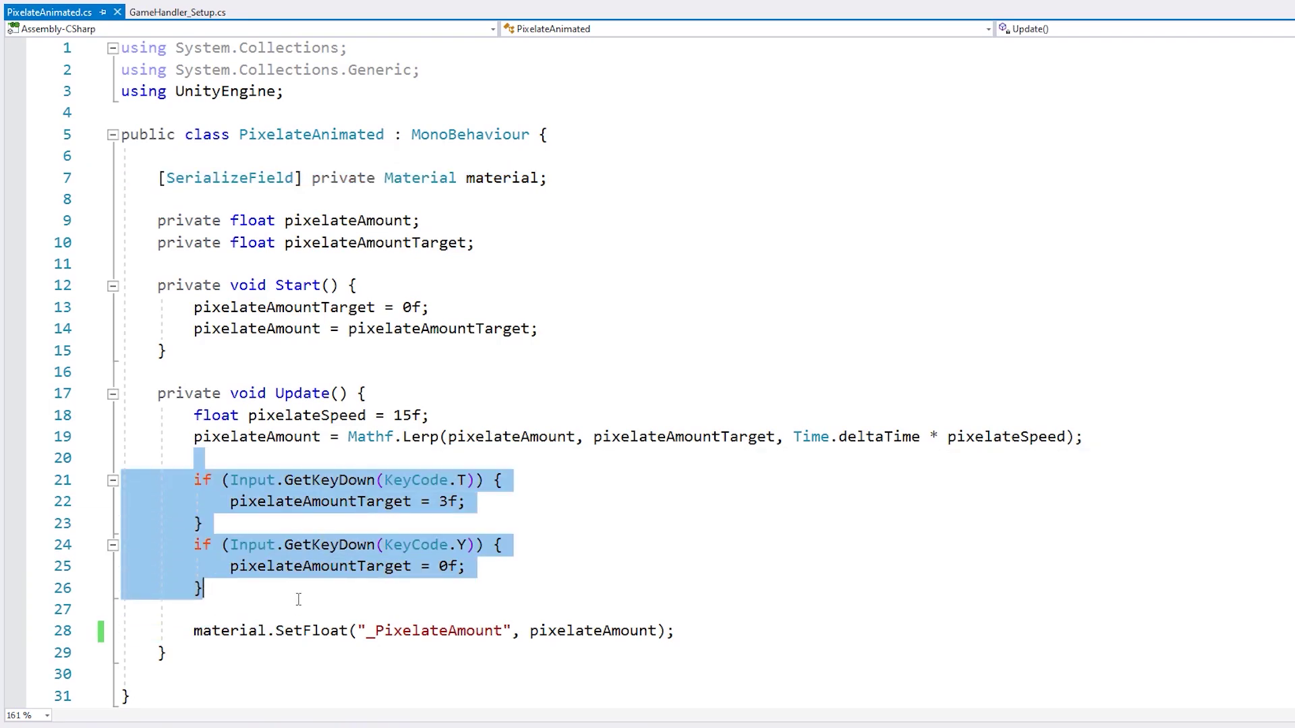
{"action": "left_click", "coordinate": [297, 596]}
{"action": "left_click_drag", "start_coordinate": [248, 502], "coordinate": [349, 502]}
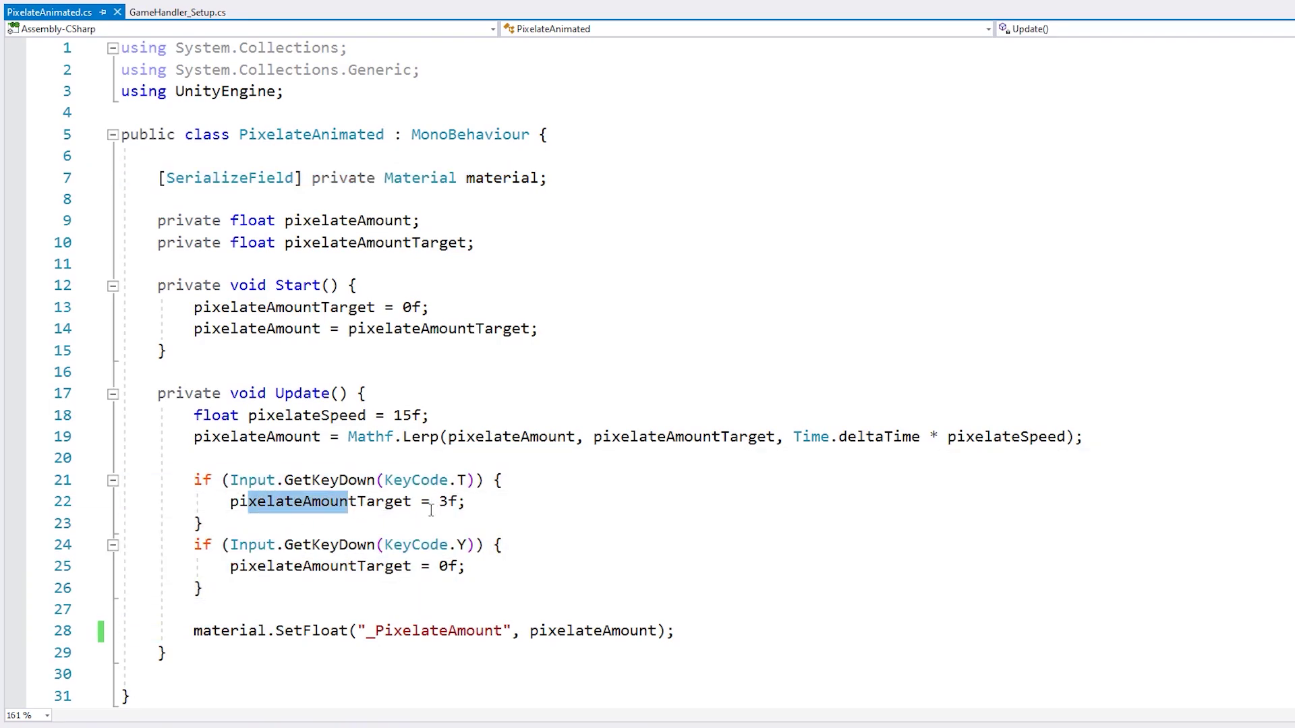
{"action": "left_click_drag", "start_coordinate": [439, 502], "coordinate": [448, 503]}
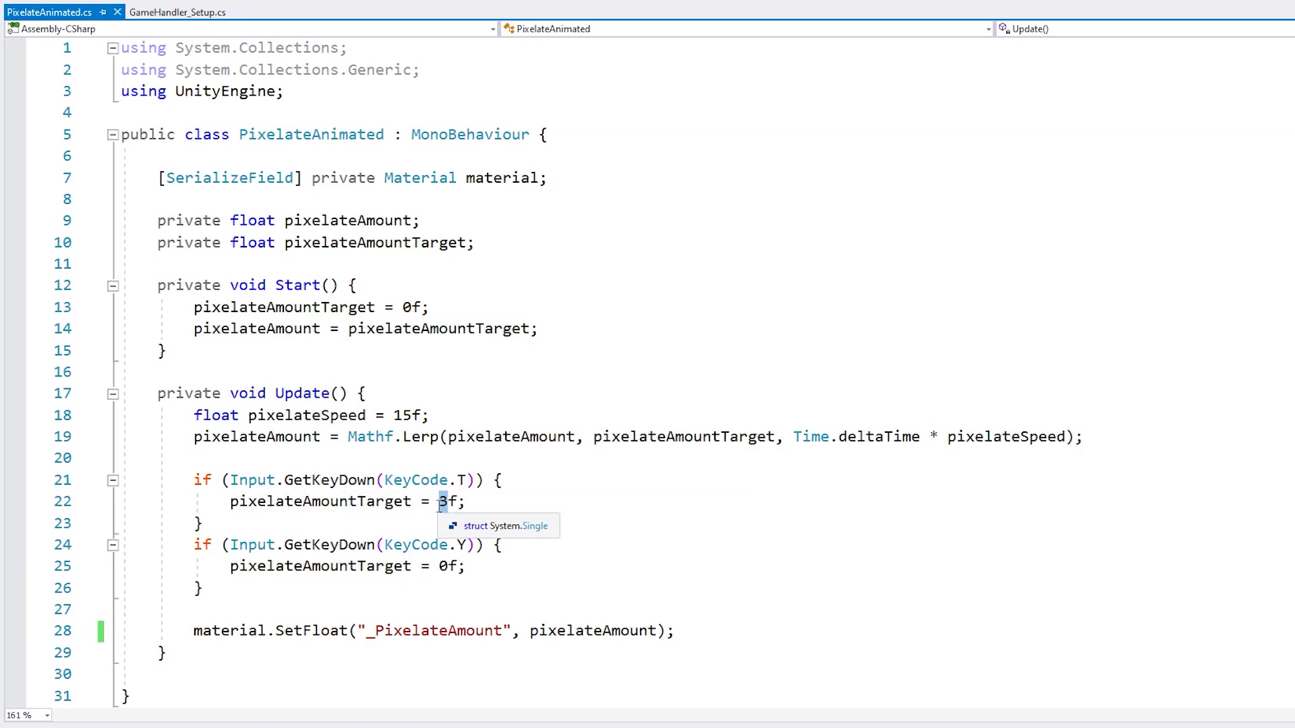
{"action": "type", "text": ".7"}
{"action": "left_click", "coordinate": [430, 503]}
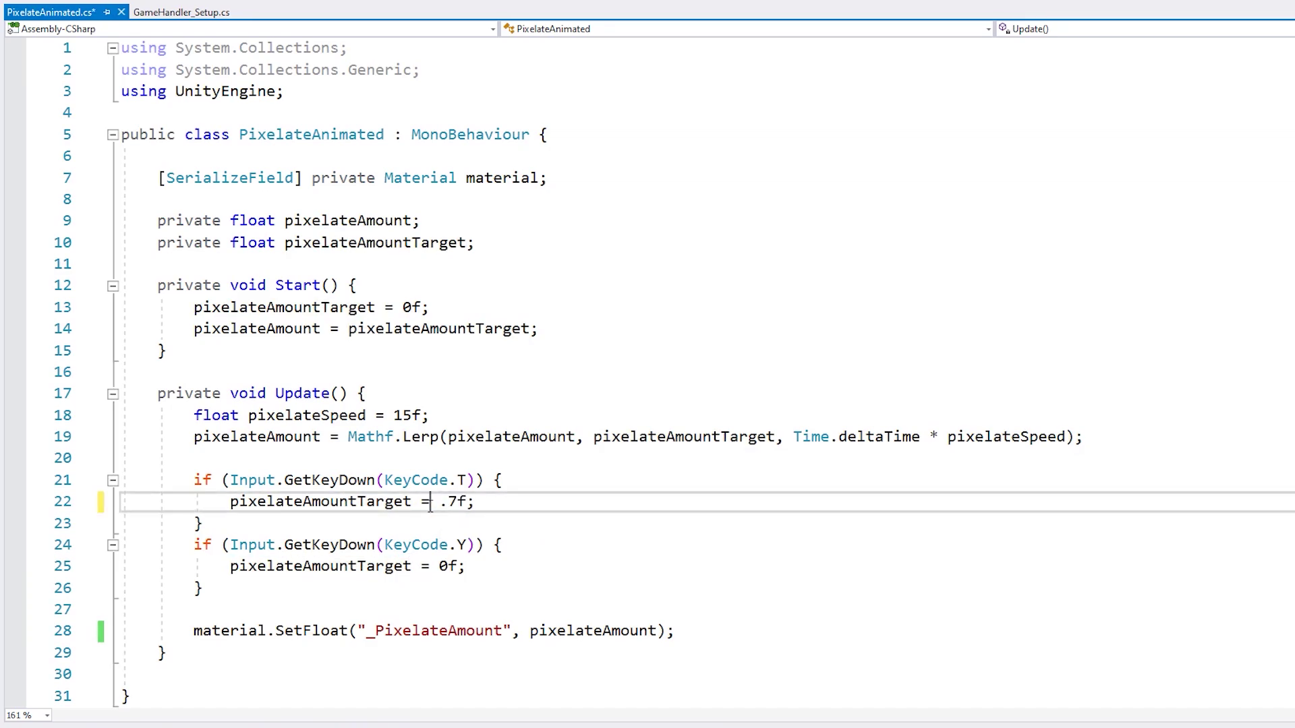
Review the T and Y key handling in Update and the material.SetFloat call that passes pixelateAmount to "_PixelateAmount"
{"action": "left_click_drag", "start_coordinate": [313, 502], "coordinate": [476, 506]}
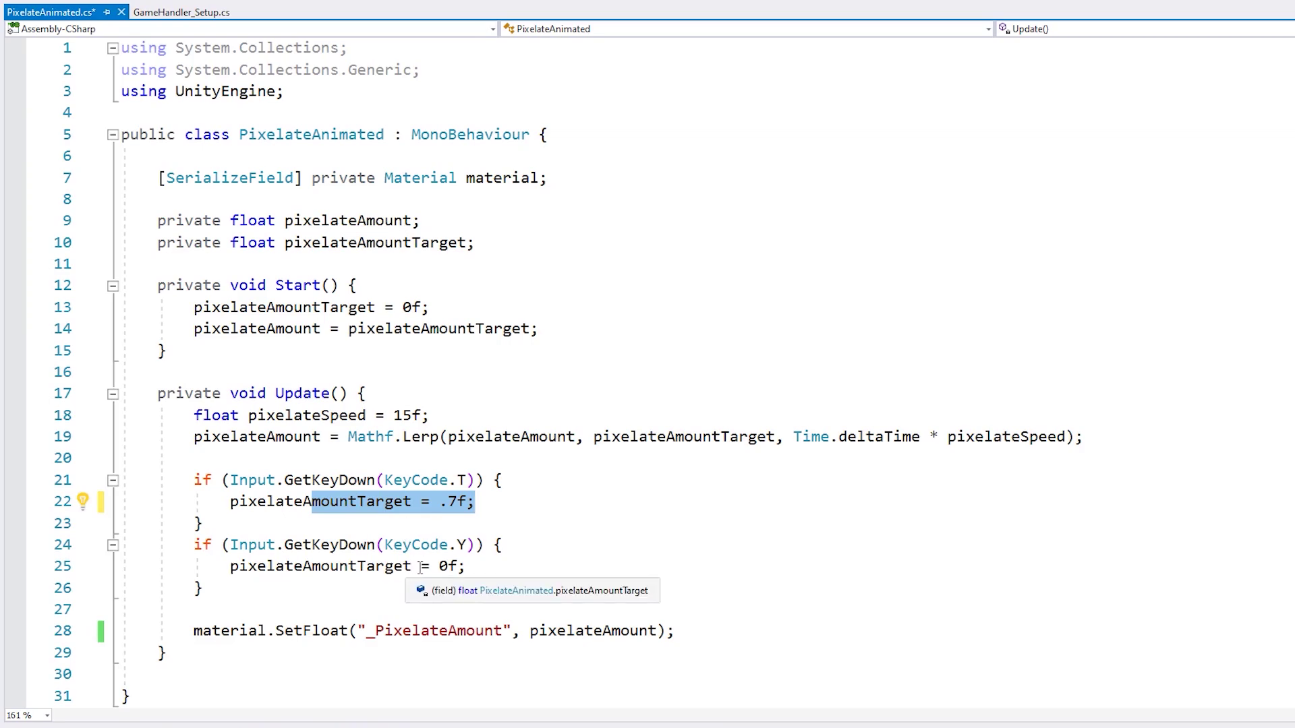
{"action": "left_click", "coordinate": [429, 545]}
{"action": "left_click_drag", "start_coordinate": [321, 566], "coordinate": [450, 567]}
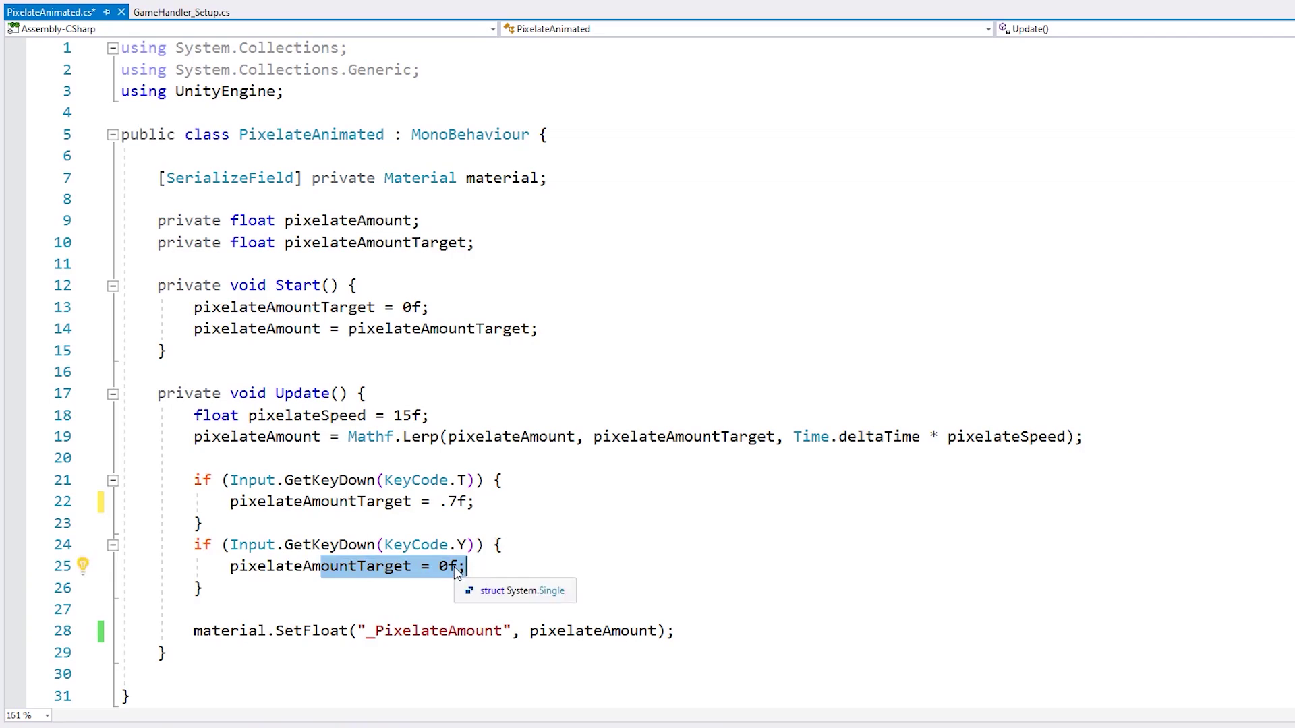
{"action": "left_click_drag", "start_coordinate": [372, 393], "coordinate": [209, 588]}
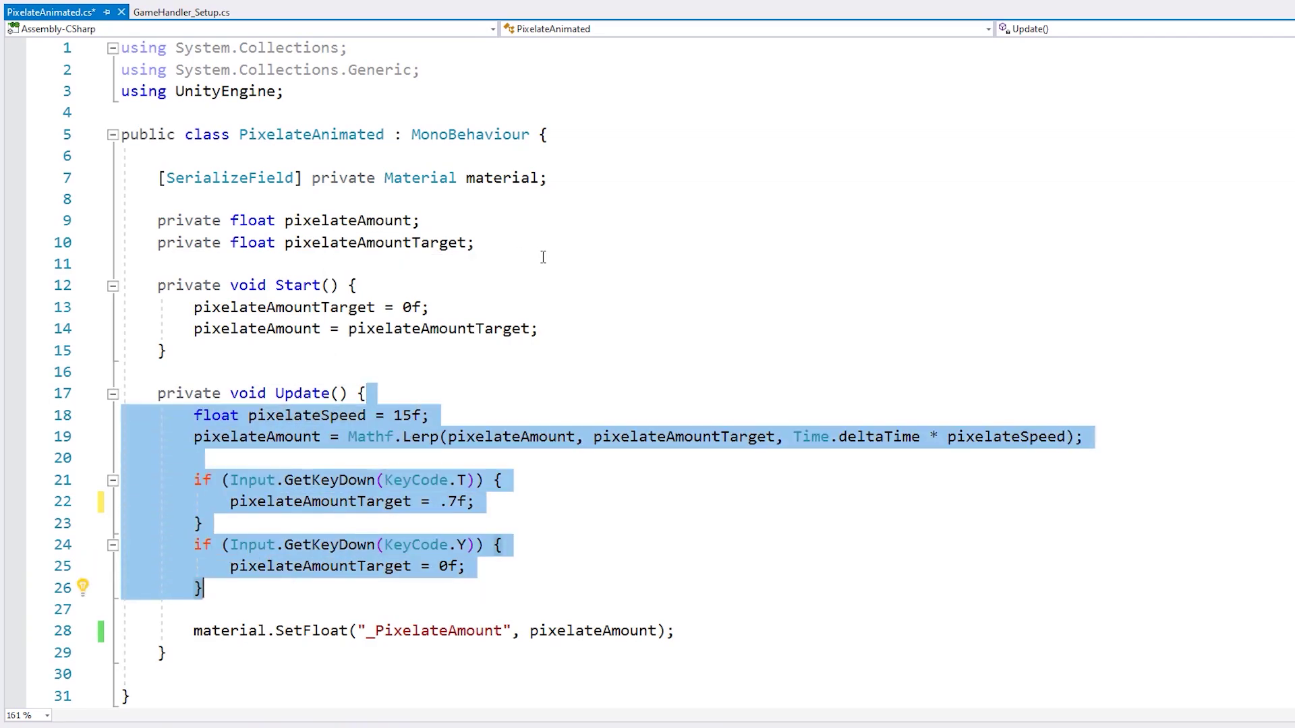
{"action": "left_click_drag", "start_coordinate": [543, 257], "coordinate": [128, 199]}
{"action": "left_click_drag", "start_coordinate": [410, 402], "coordinate": [408, 572]}
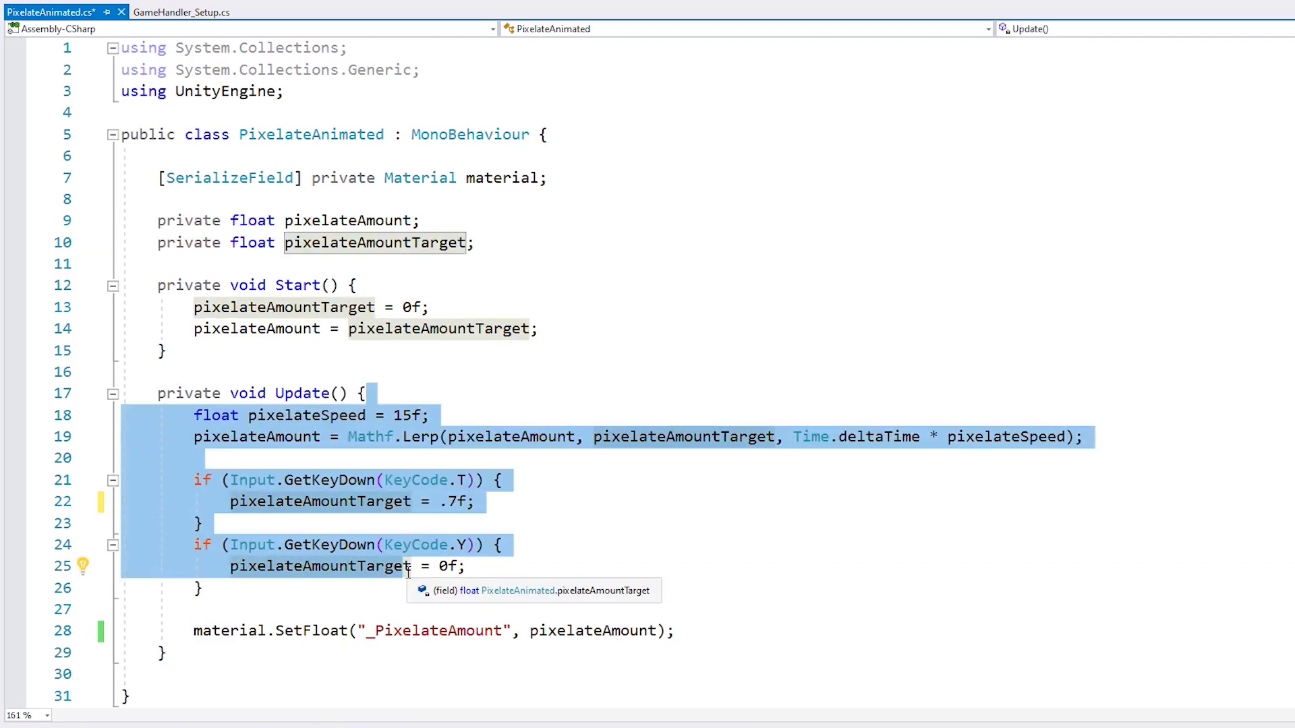
{"action": "left_click", "coordinate": [450, 633]}
{"action": "left_click_drag", "start_coordinate": [193, 631], "coordinate": [231, 632]}
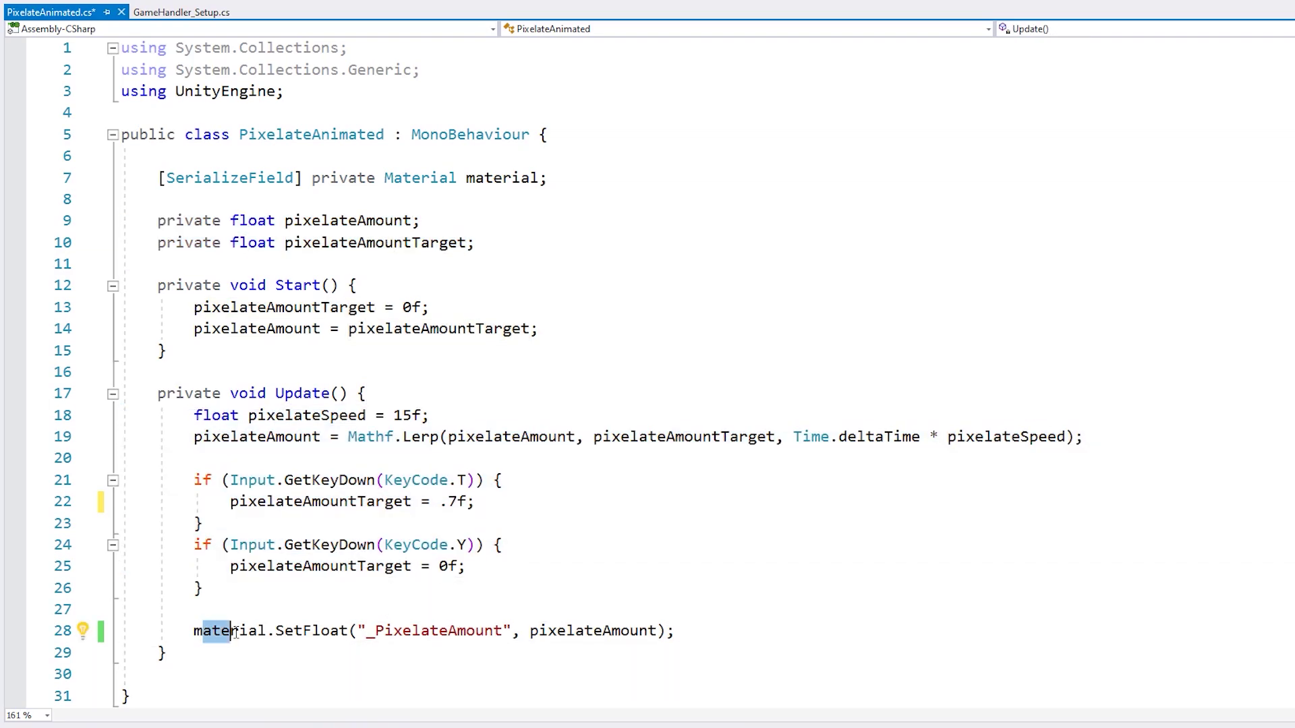
{"action": "left_click", "coordinate": [316, 634]}
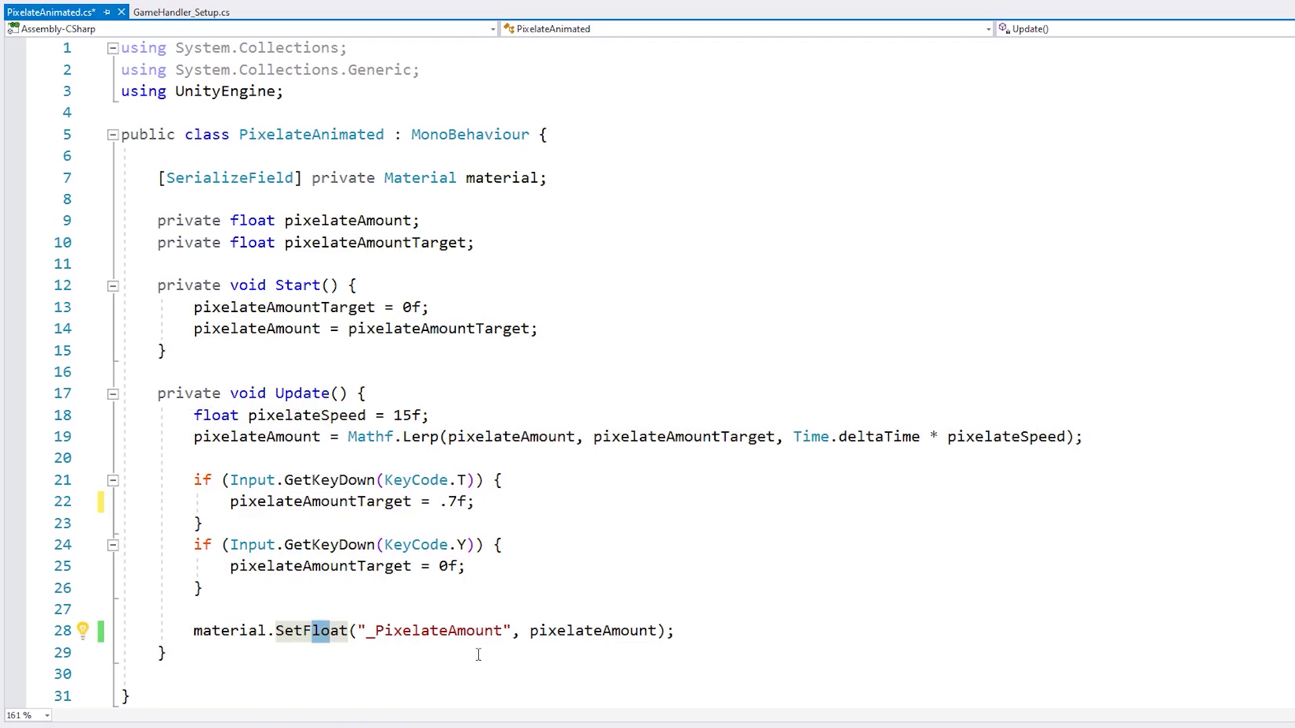
{"action": "double_click", "coordinate": [423, 634]}
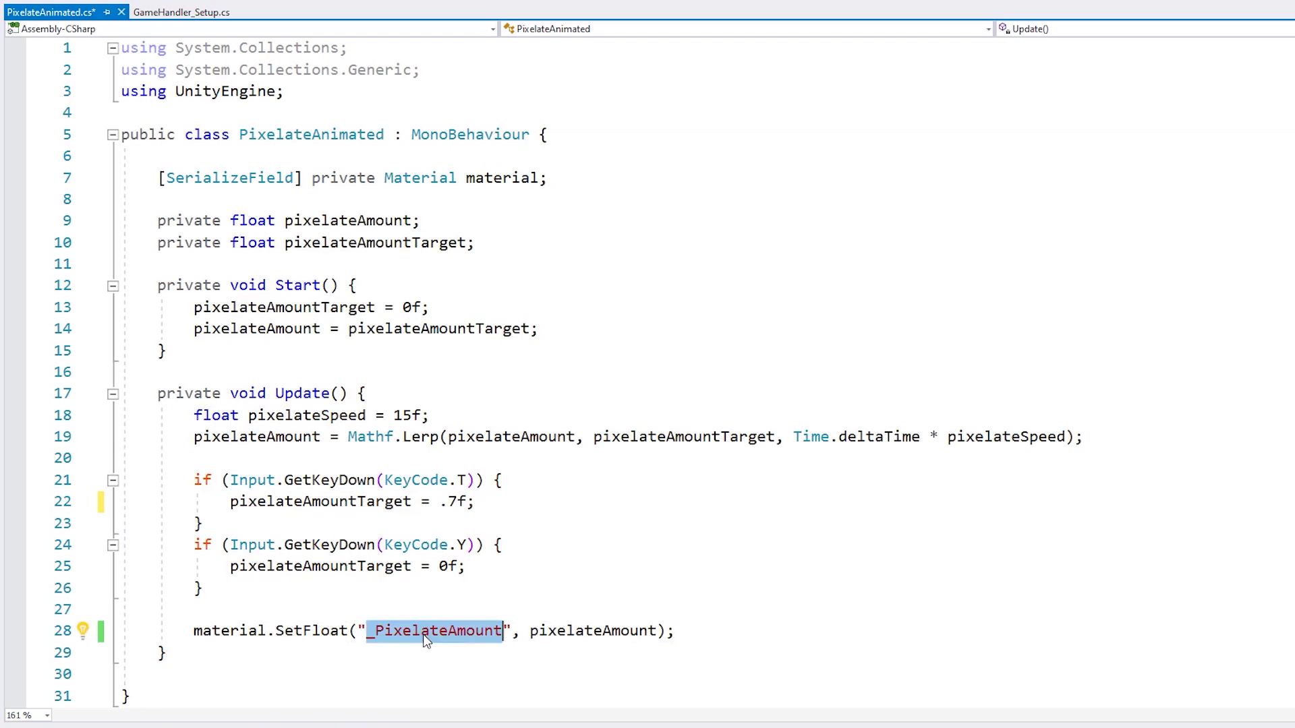
{"action": "left_click", "coordinate": [603, 630]}
{"action": "double_click", "coordinate": [603, 630]}
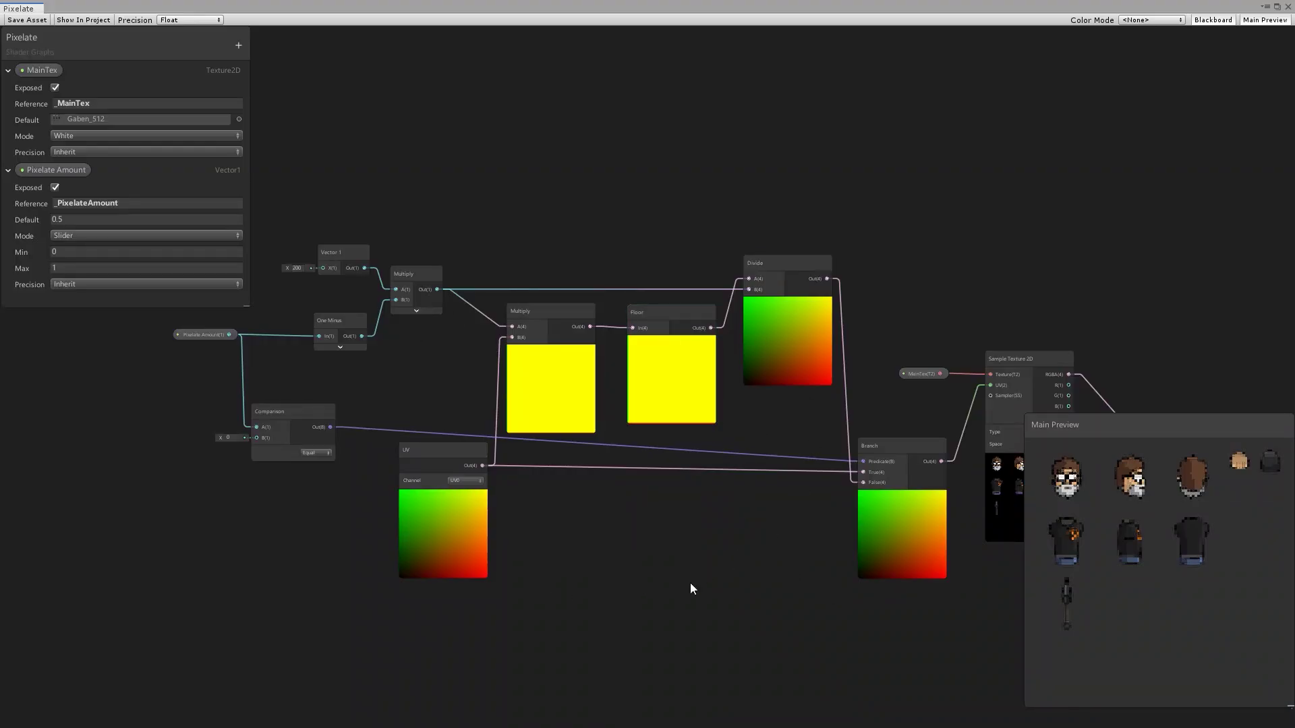
Switch back to Unity's Pixelate shader graph and highlight the UV node, followed by the Multiply and Floor nodes together
{"action": "left_click", "coordinate": [452, 535]}
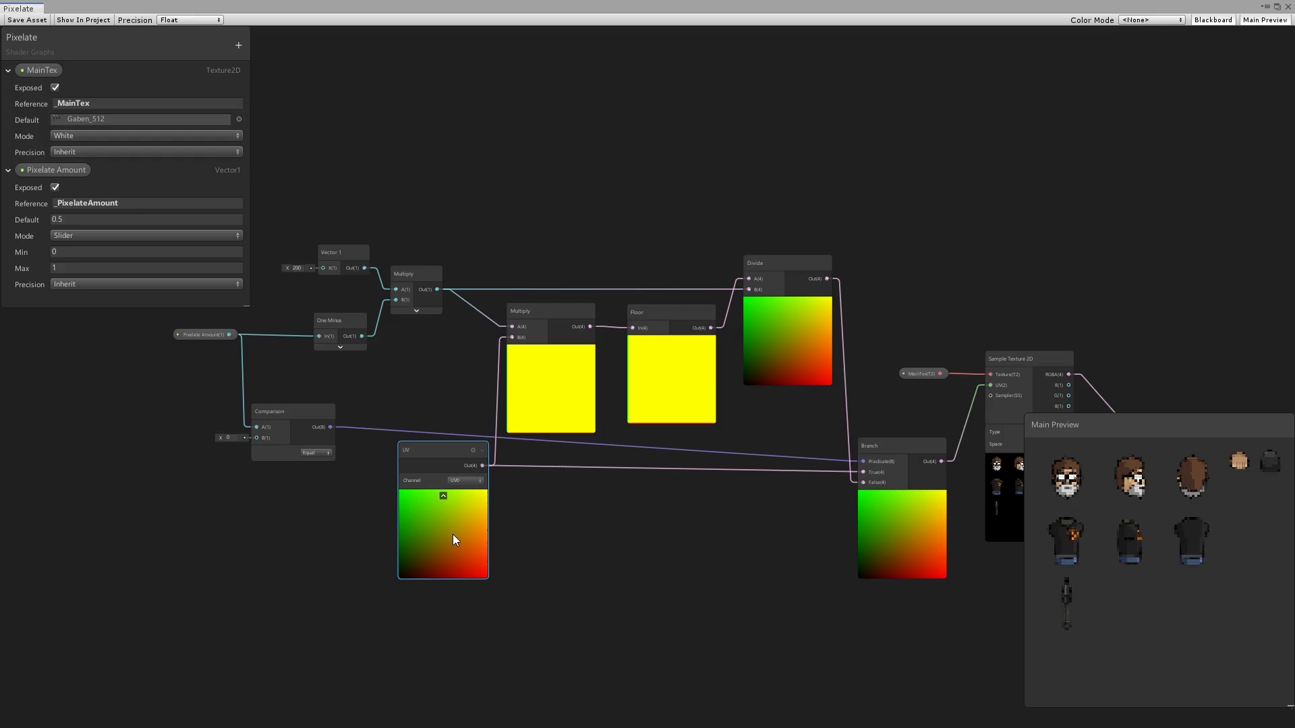
{"action": "left_click_drag", "start_coordinate": [536, 241], "coordinate": [691, 385]}
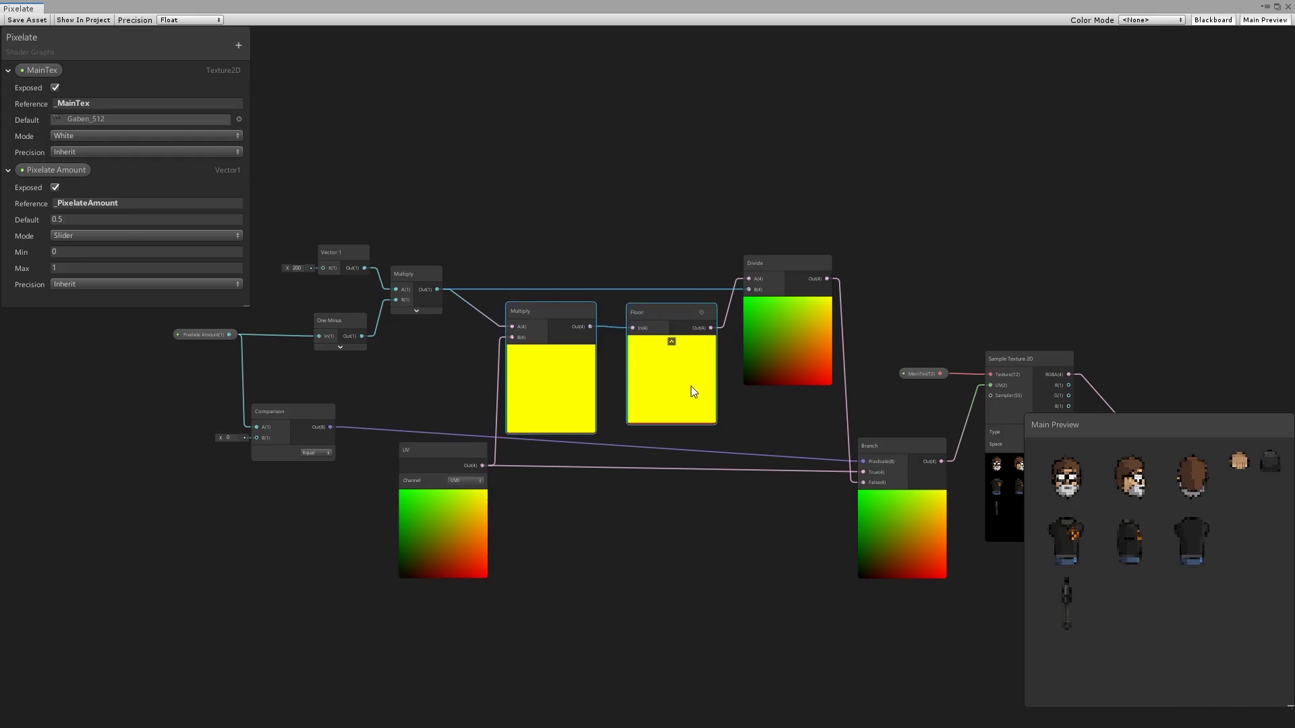